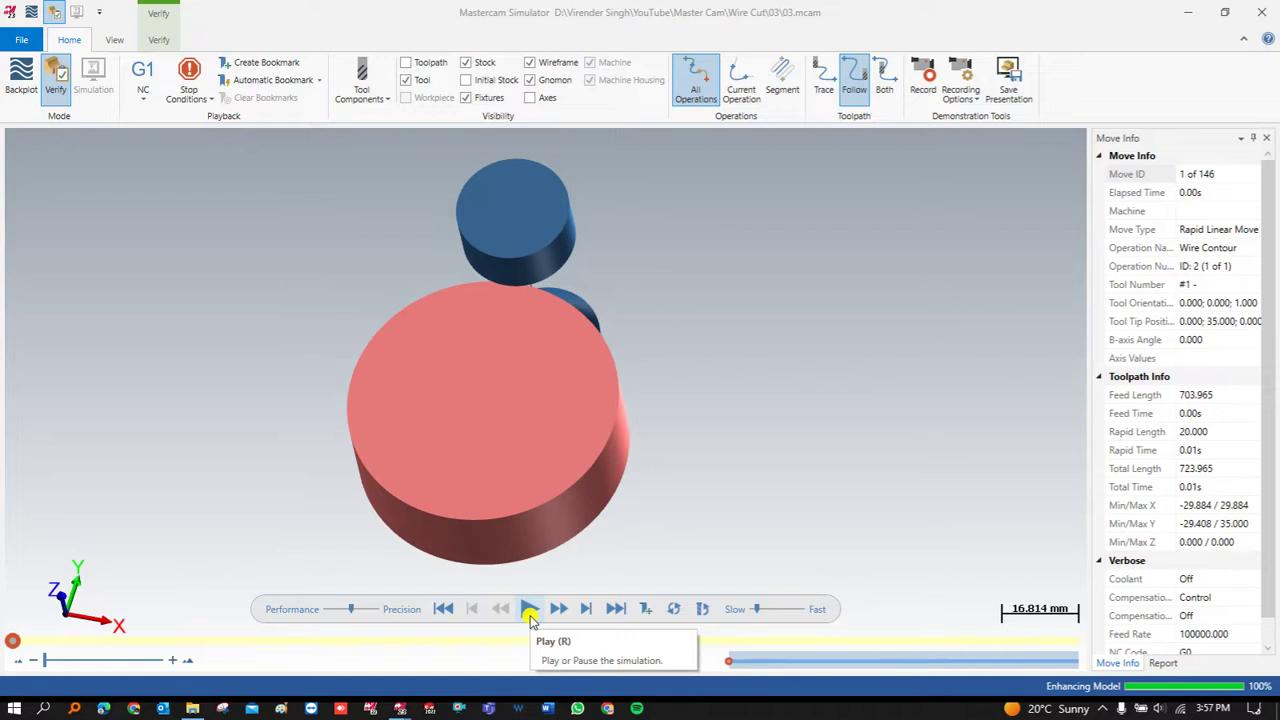
# Run the wire contour verification to the end and turn off Keep Chips to reveal the finished gear.
pyautogui.click(530, 617)
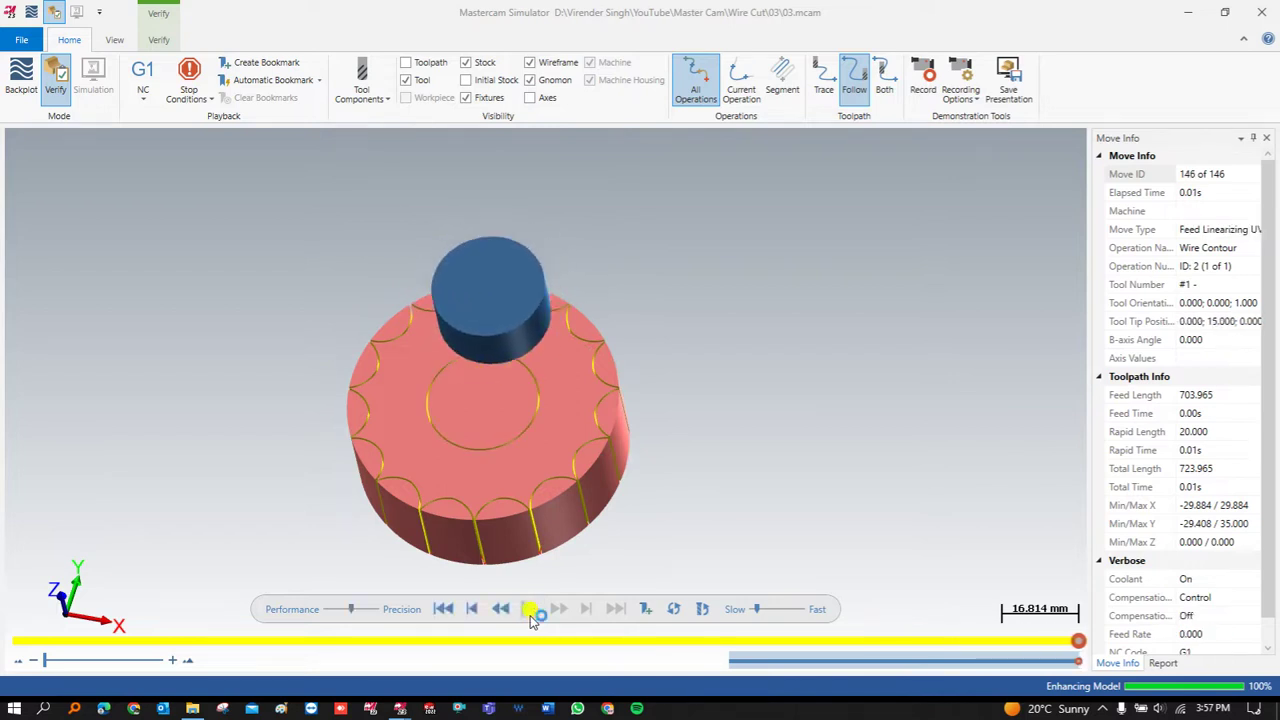
pyautogui.moveTo(519, 509); pyautogui.dragTo(394, 429, button='middle')
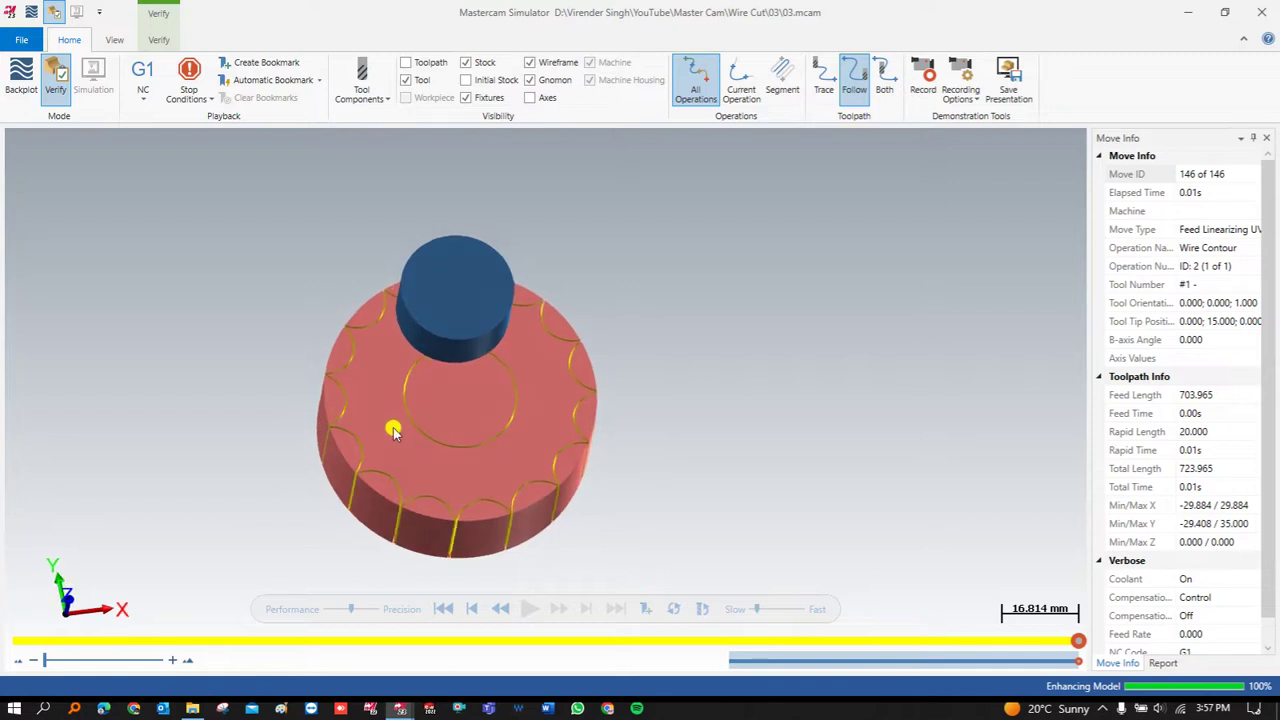
pyautogui.scroll(2, 393, 430)
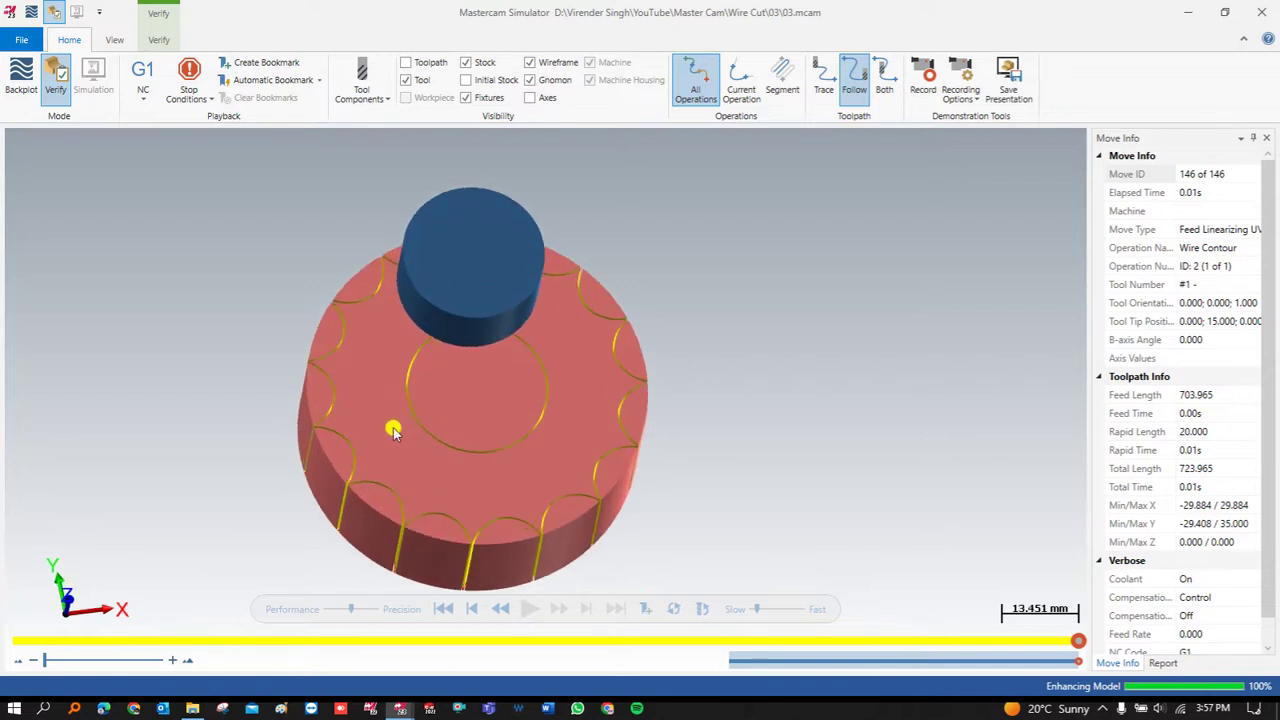
pyautogui.click(150, 39)
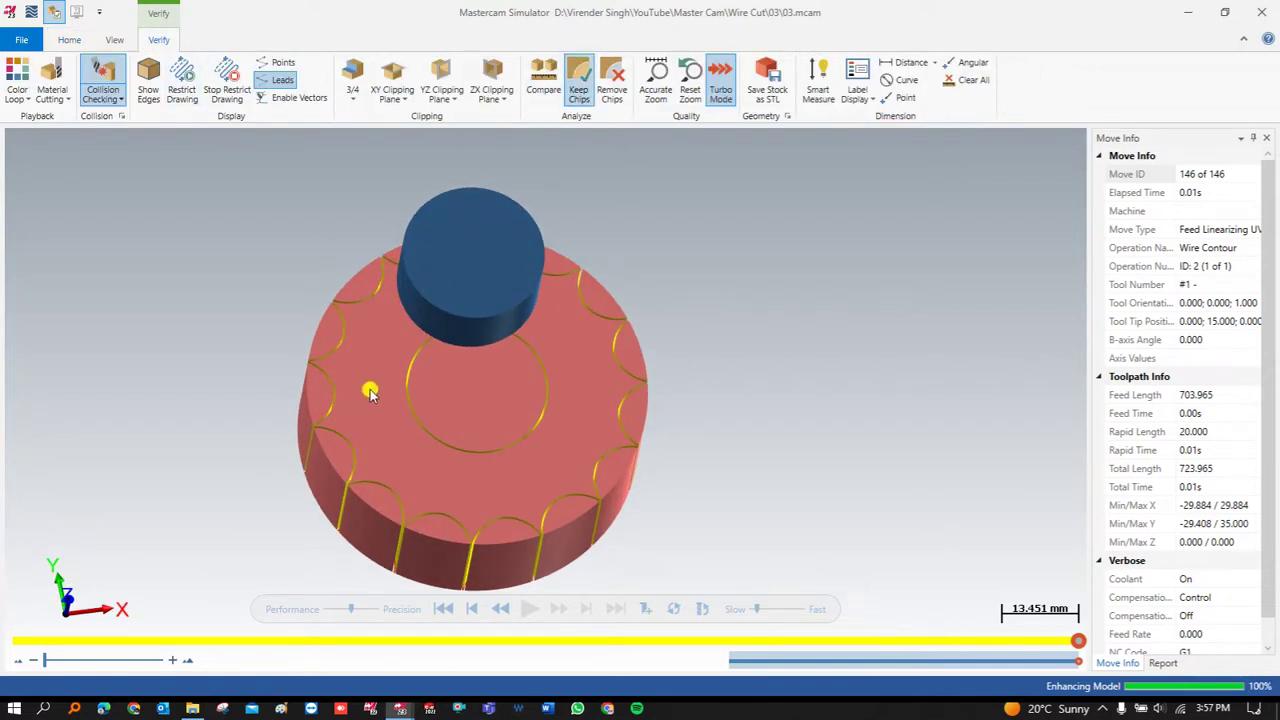
pyautogui.click(574, 85)
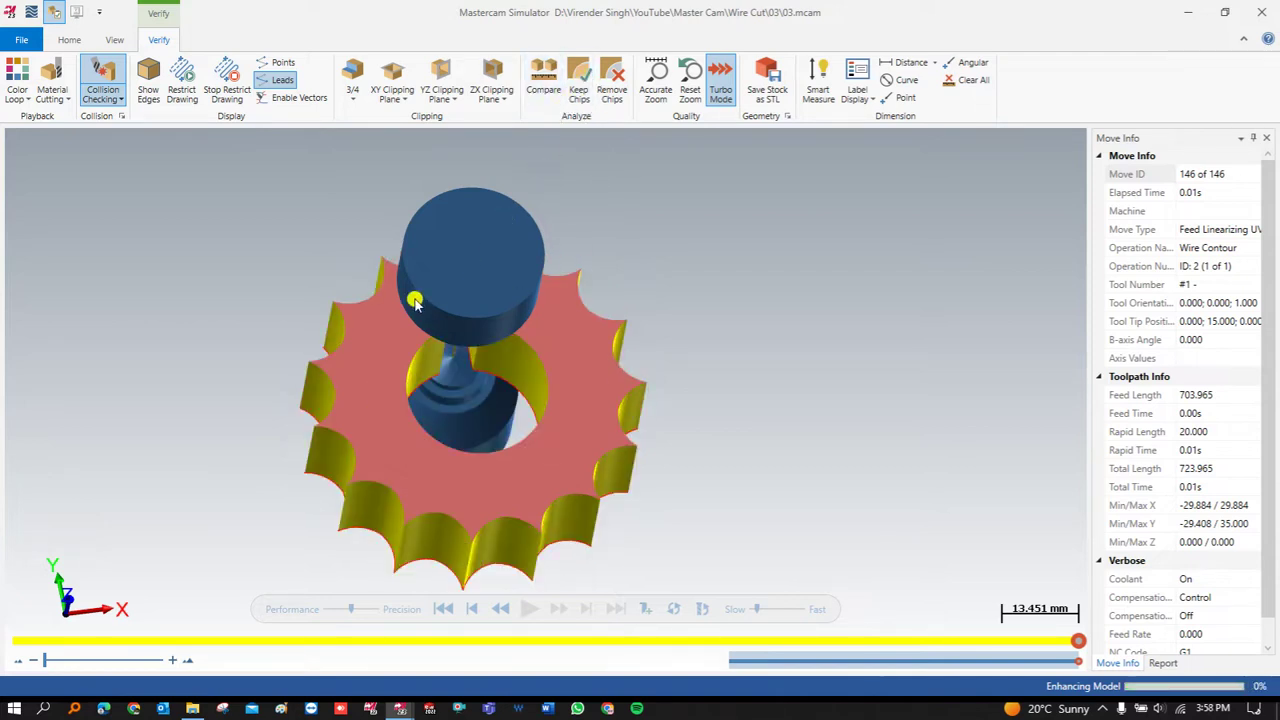
pyautogui.moveTo(375, 363); pyautogui.dragTo(363, 337, button='middle')
pyautogui.scroll(-3, 372, 300)
# Hide the milling holder and the tool in the simulation and inspect the cut gear.
pyautogui.click(66, 40)
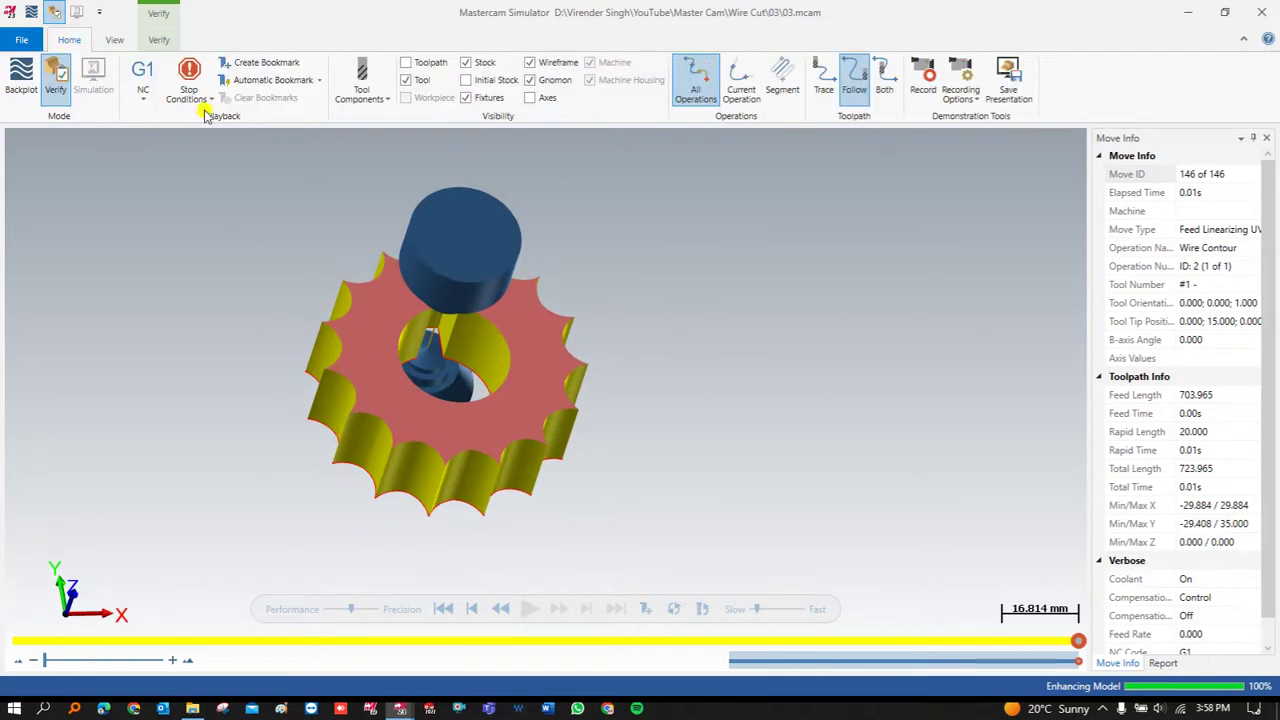
pyautogui.click(165, 40)
pyautogui.click(78, 40)
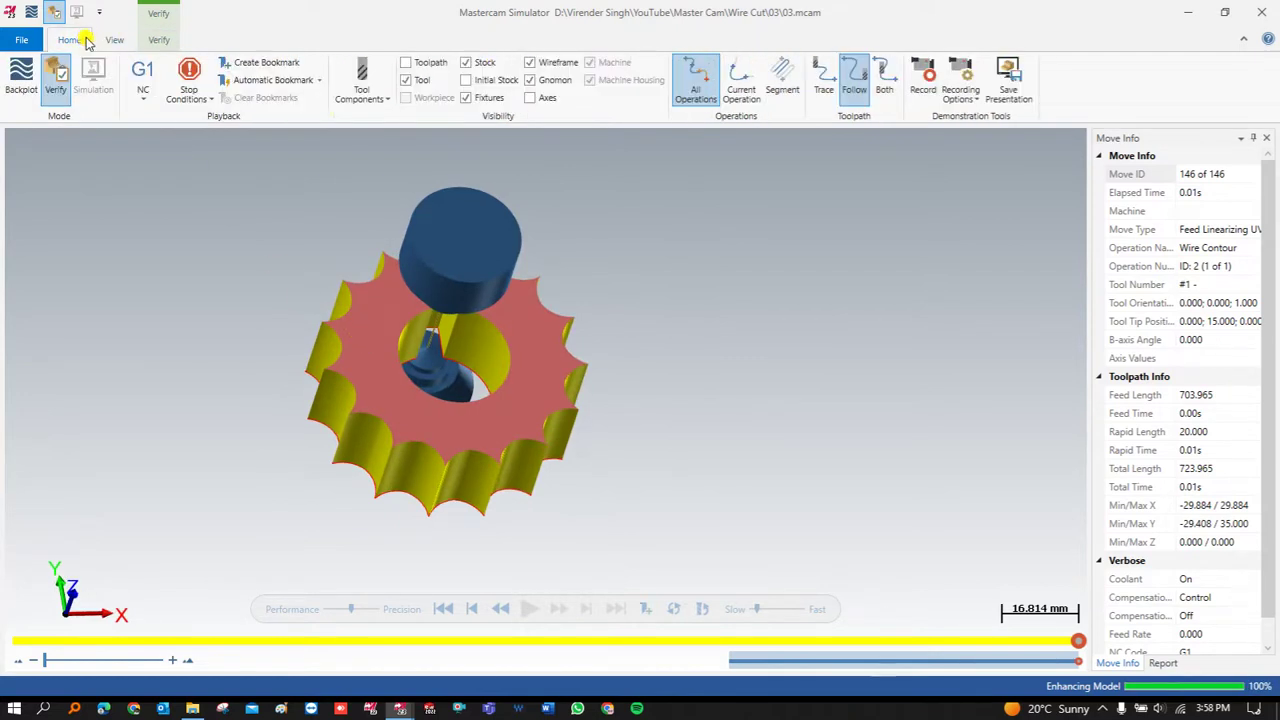
pyautogui.click(366, 102)
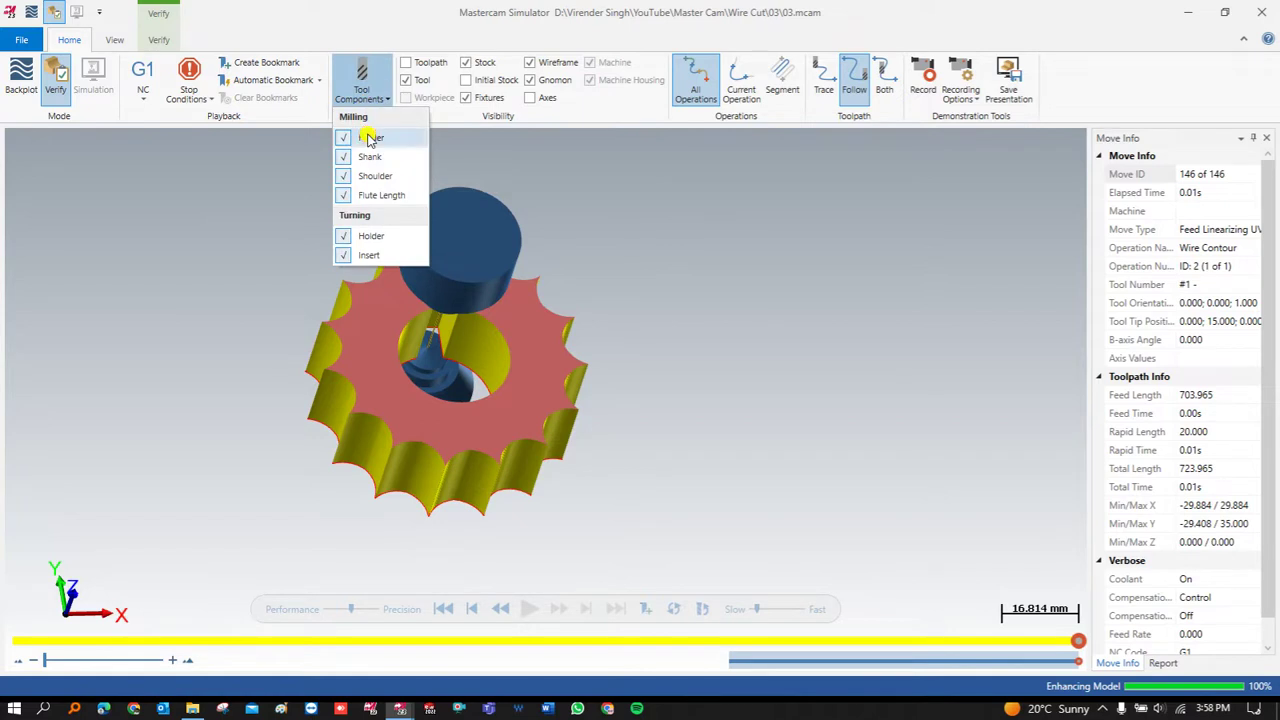
pyautogui.click(366, 136)
pyautogui.scroll(1, 371, 286)
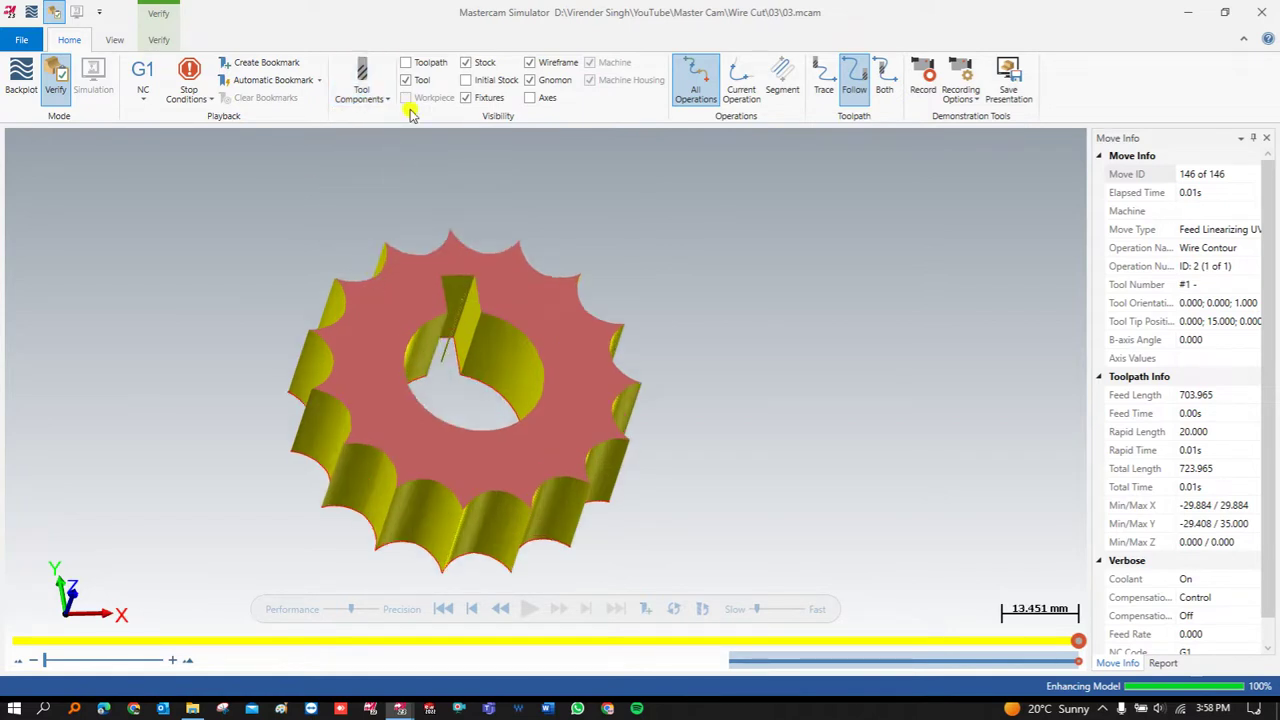
pyautogui.moveTo(429, 286)
pyautogui.mouseDown(button='middle')
pyautogui.moveTo(471, 271)
pyautogui.moveTo(449, 277)
pyautogui.moveTo(461, 300)
pyautogui.moveTo(446, 294)
pyautogui.mouseUp(button='middle')
pyautogui.scroll(-1, 453, 275)
pyautogui.scroll(1, 461, 300)
pyautogui.scroll(1, 454, 303)
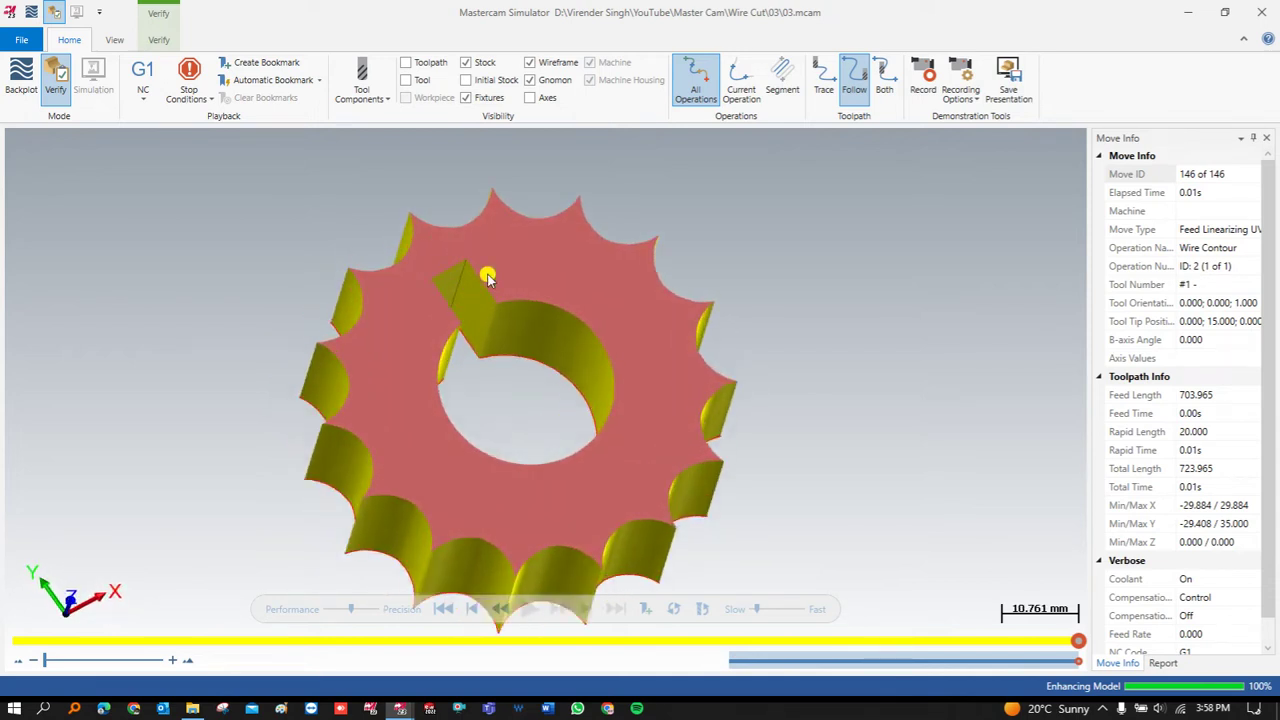
# Close the simulator and show the gear wireframe in the Top view.
pyautogui.click(1262, 12)
pyautogui.rightClick(423, 262)
pyautogui.click(451, 363)
pyautogui.scroll(2, 737, 326)
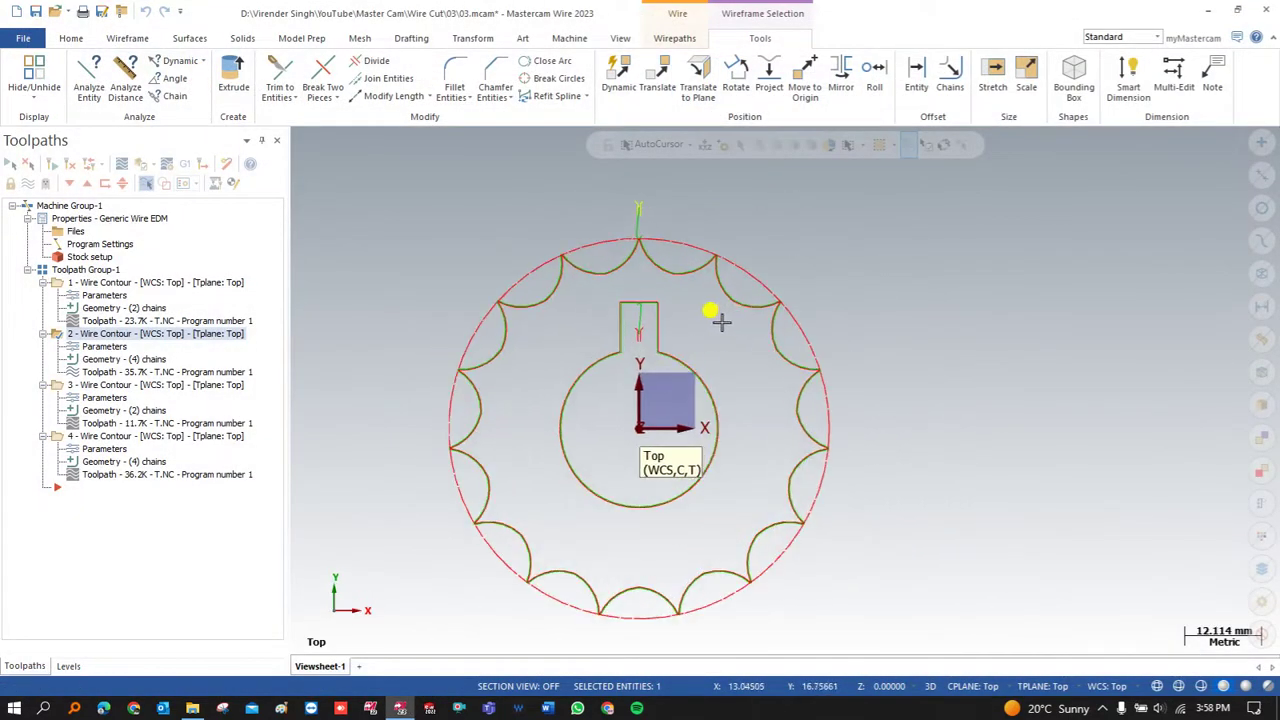
# Permanently delete all wire contour operations and tools from the machine group.
pyautogui.click(224, 166)
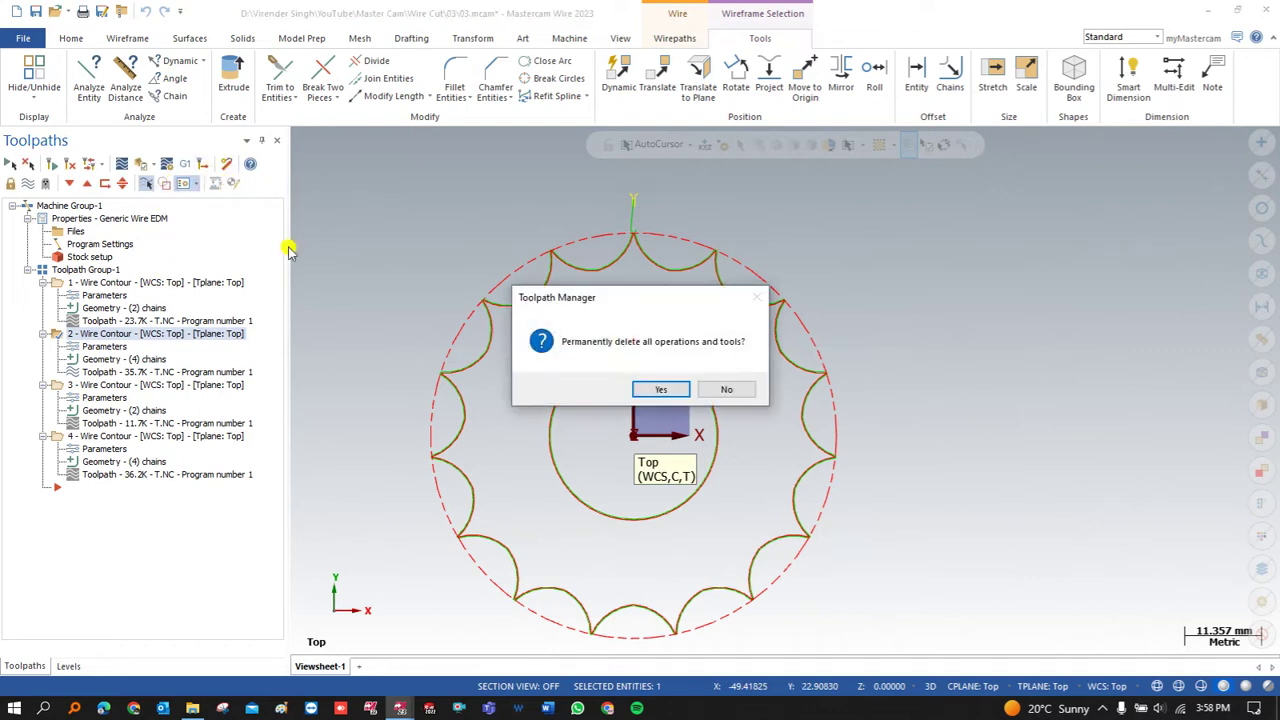
pyautogui.click(658, 389)
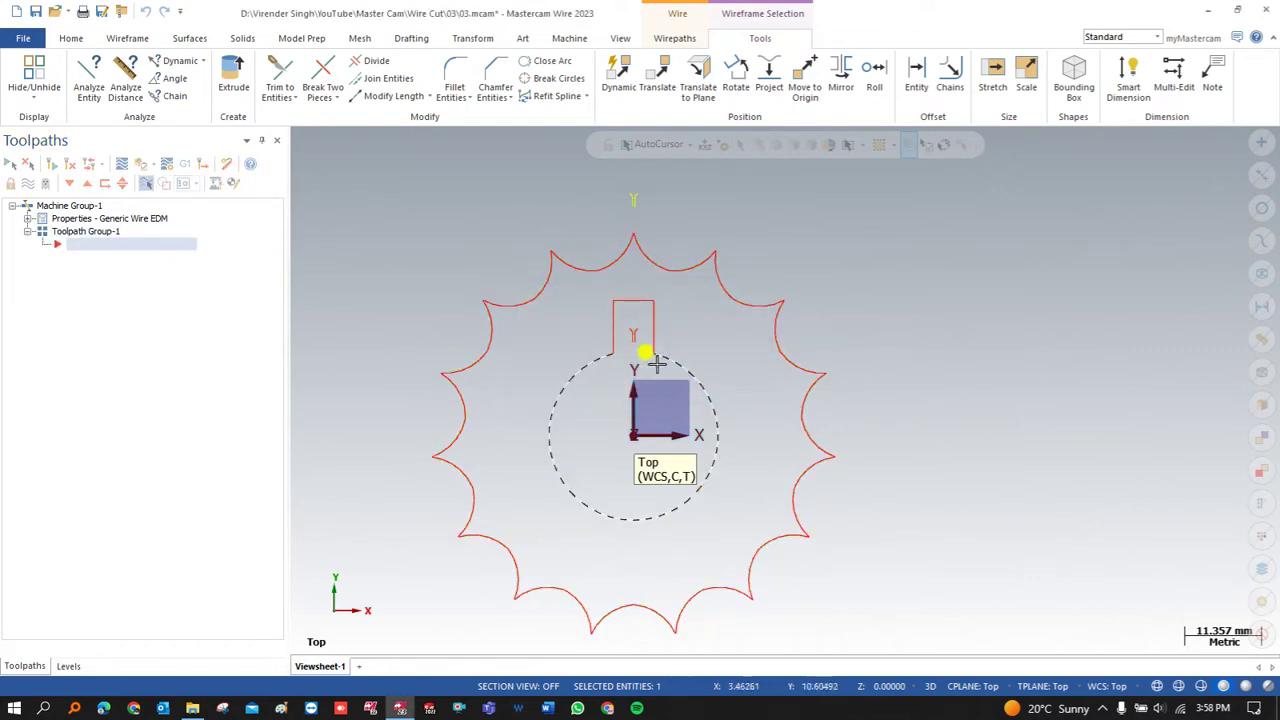
pyautogui.scroll(-1, 790, 268)
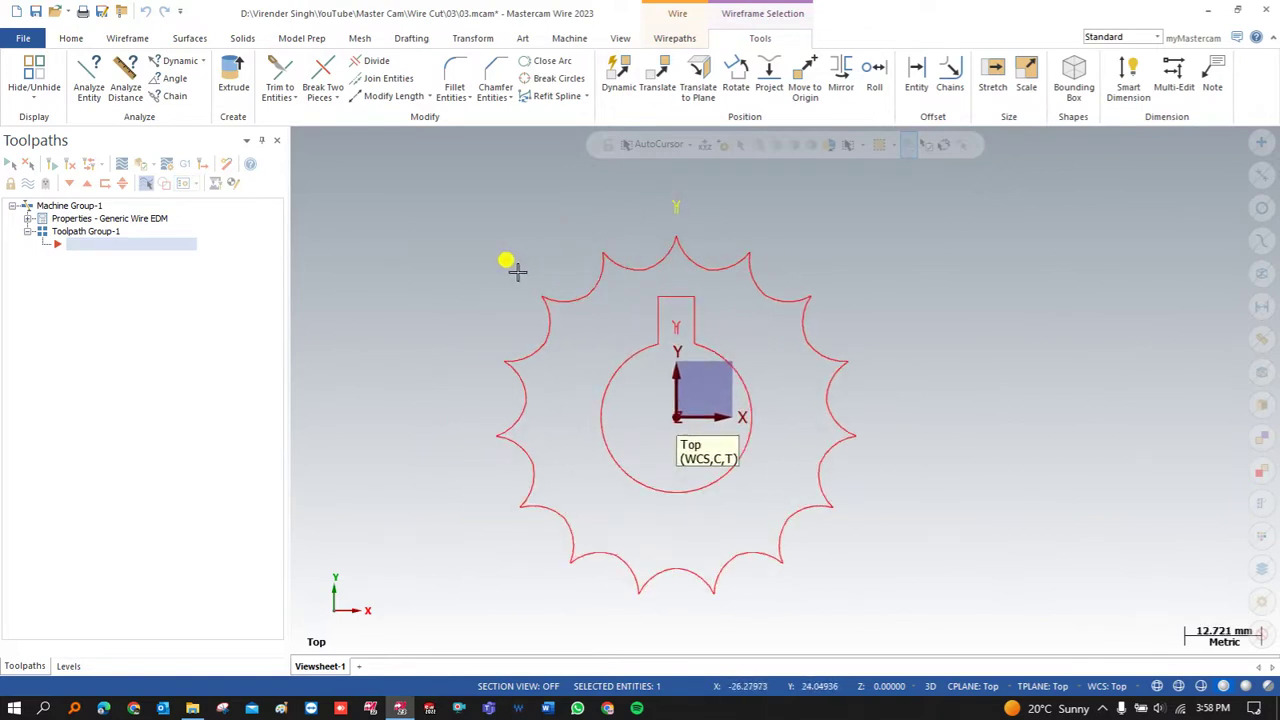
pyautogui.moveTo(470, 196); pyautogui.dragTo(466, 289)
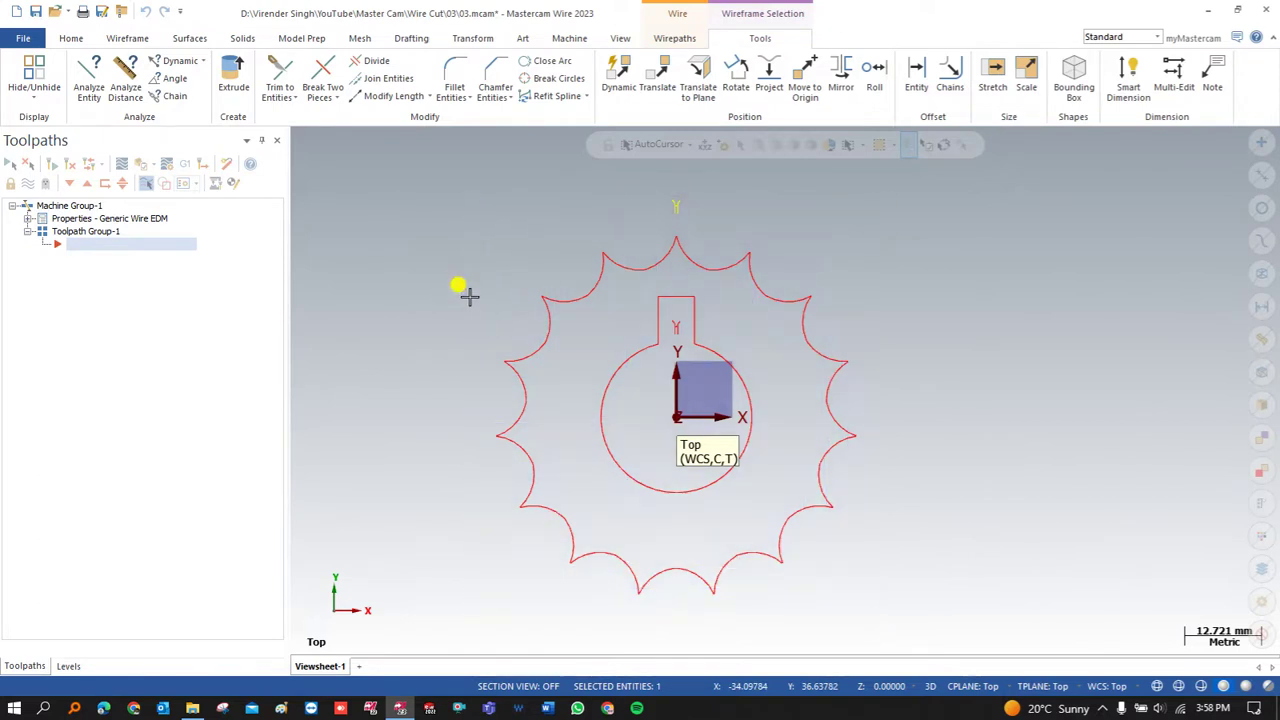
# Start a new part file and draw a center-point circle about 68 mm in diameter at the origin.
pyautogui.click(14, 11)
pyautogui.click(683, 384)
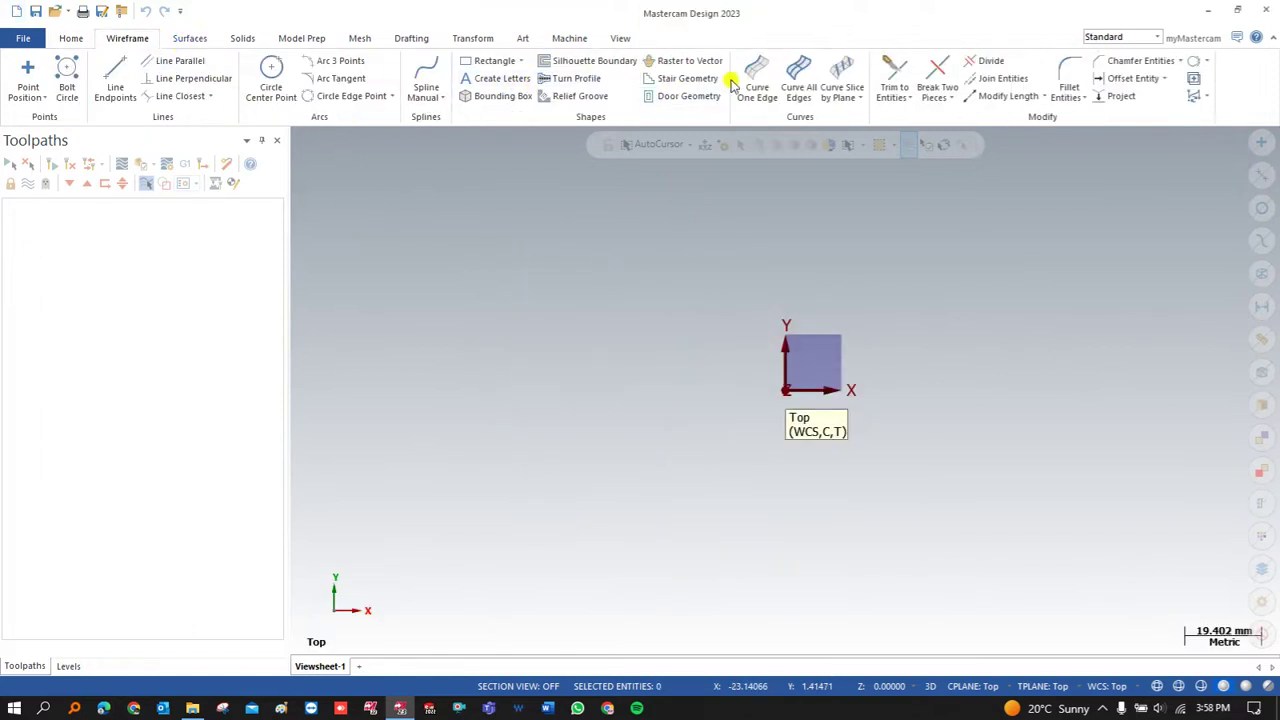
pyautogui.click(271, 72)
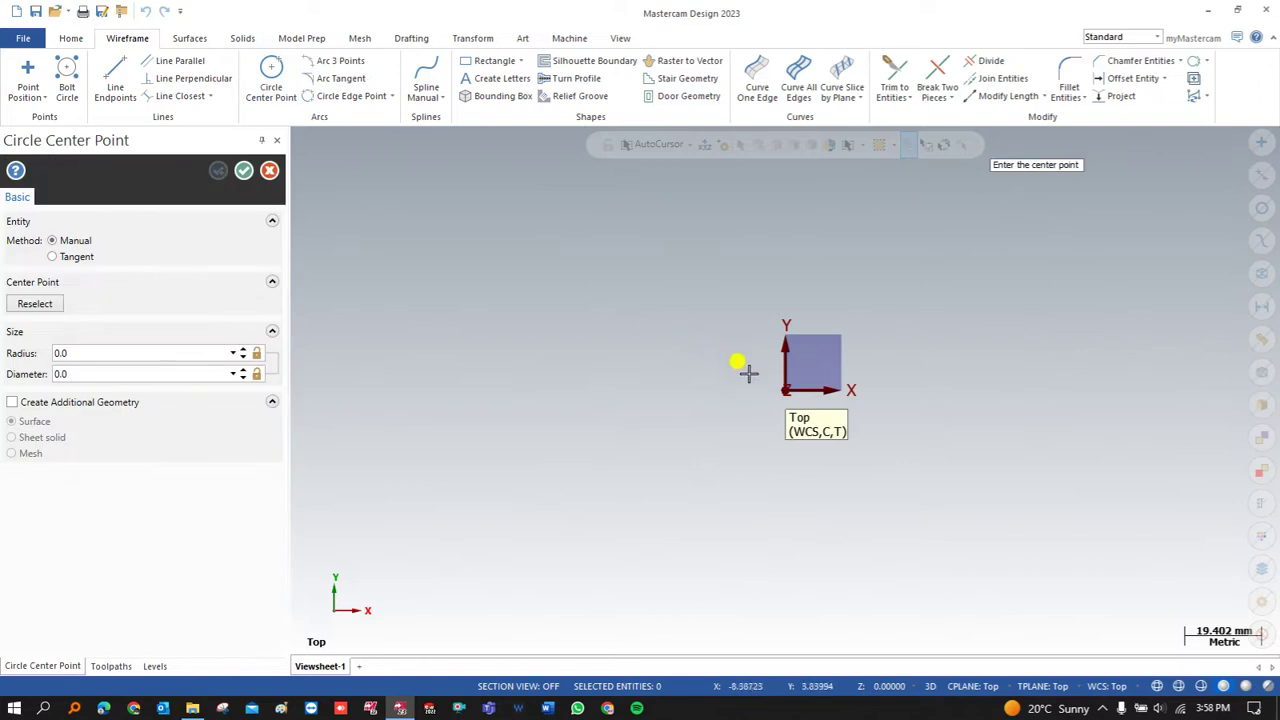
pyautogui.click(786, 390)
pyautogui.click(745, 512)
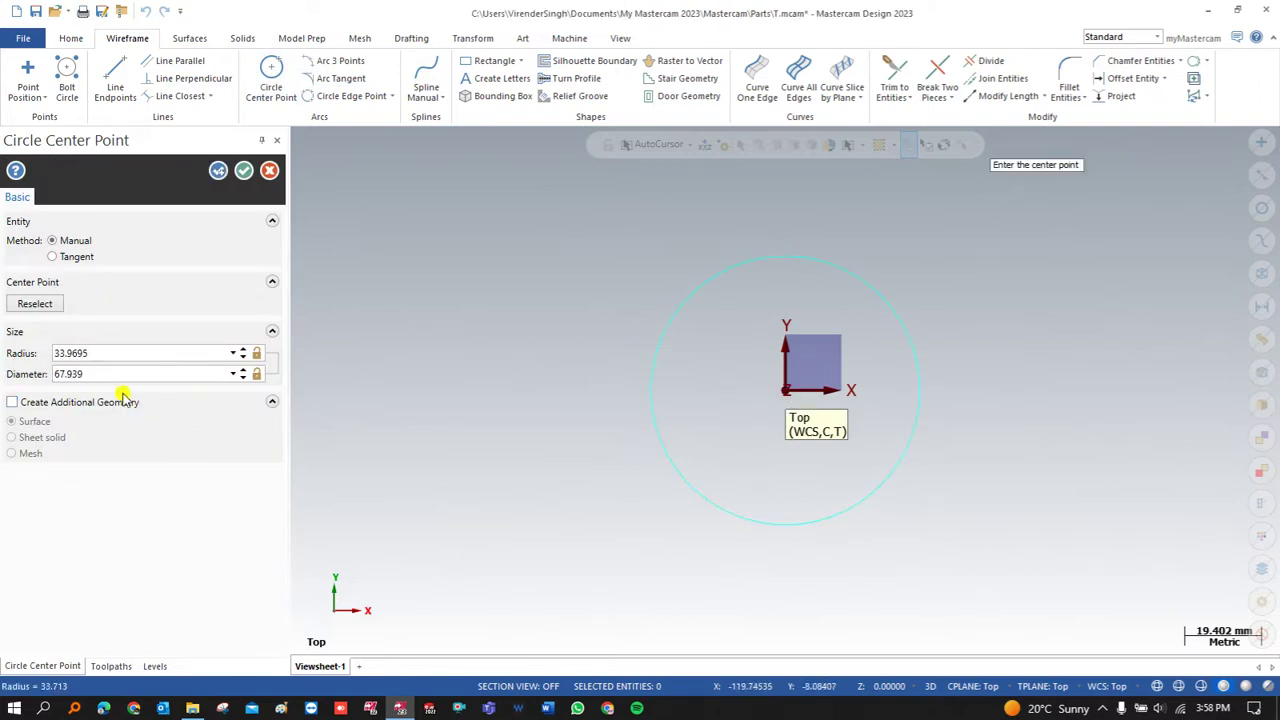
# Set the circle's diameter to 60 mm, create it and leave the circle command.
pyautogui.click(98, 372)
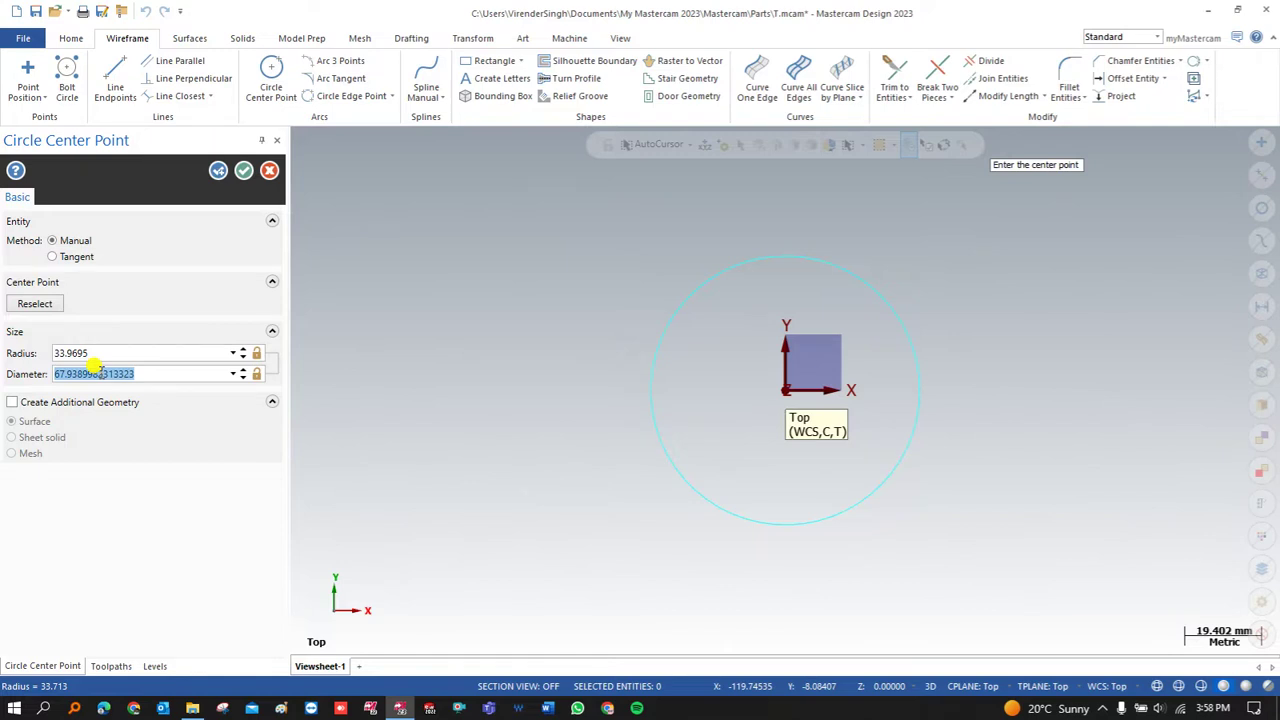
pyautogui.write('60')
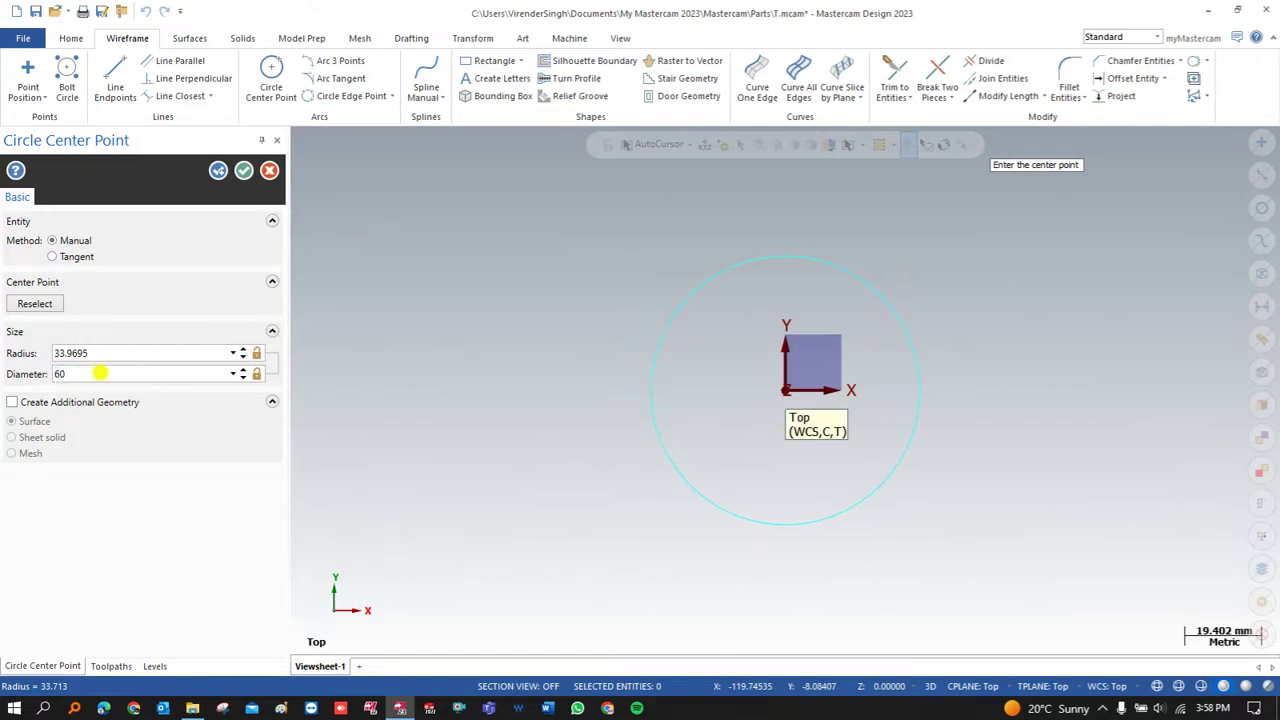
pyautogui.click(103, 356)
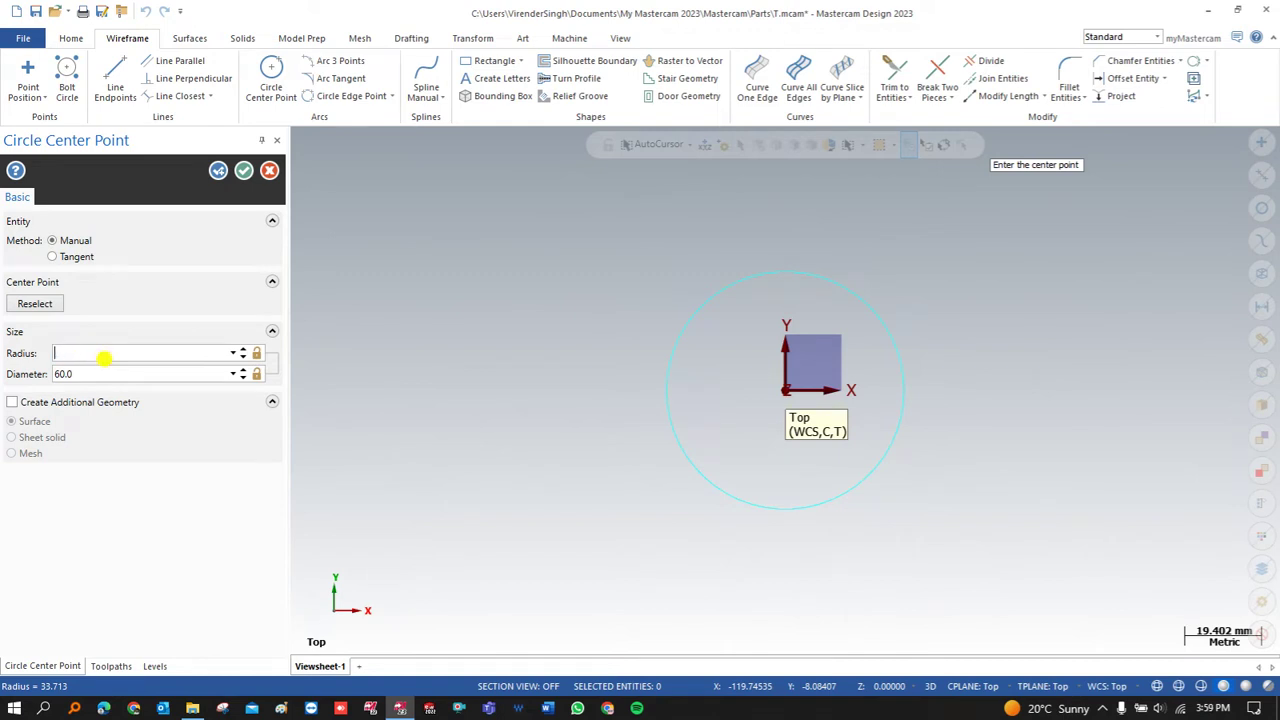
pyautogui.press('Return')
pyautogui.click(104, 373)
pyautogui.write('60')
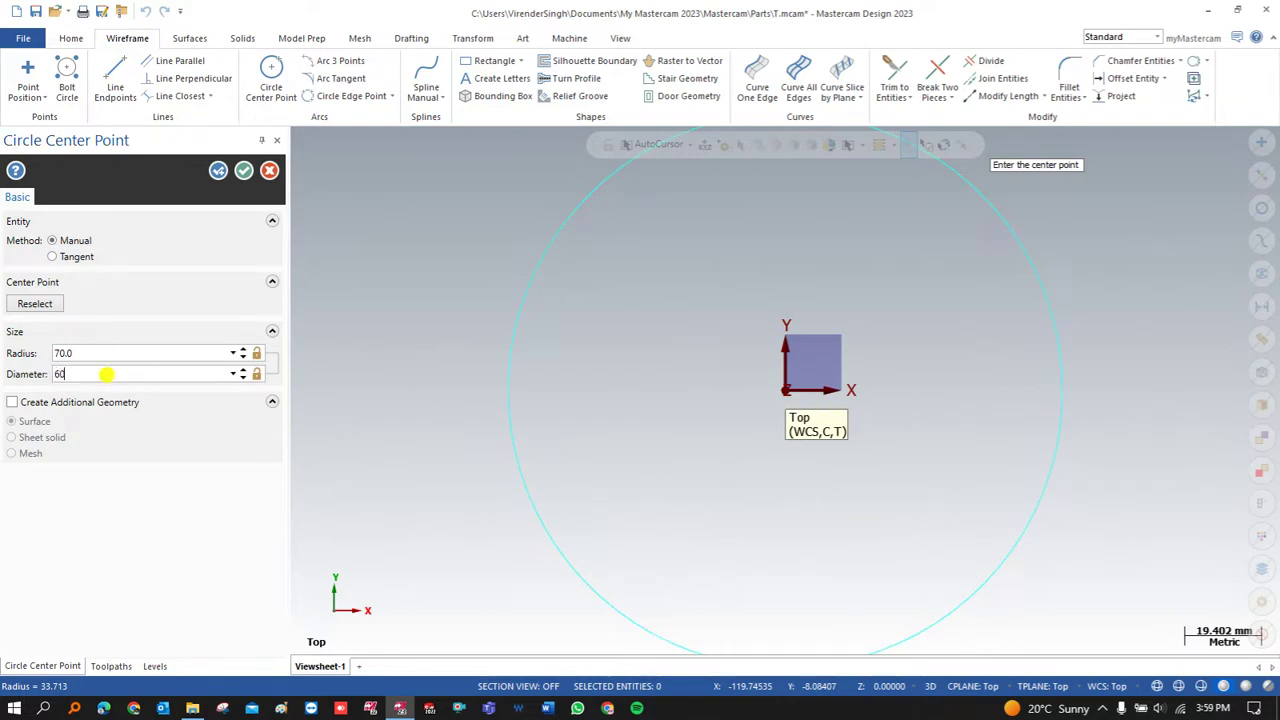
pyautogui.click(218, 171)
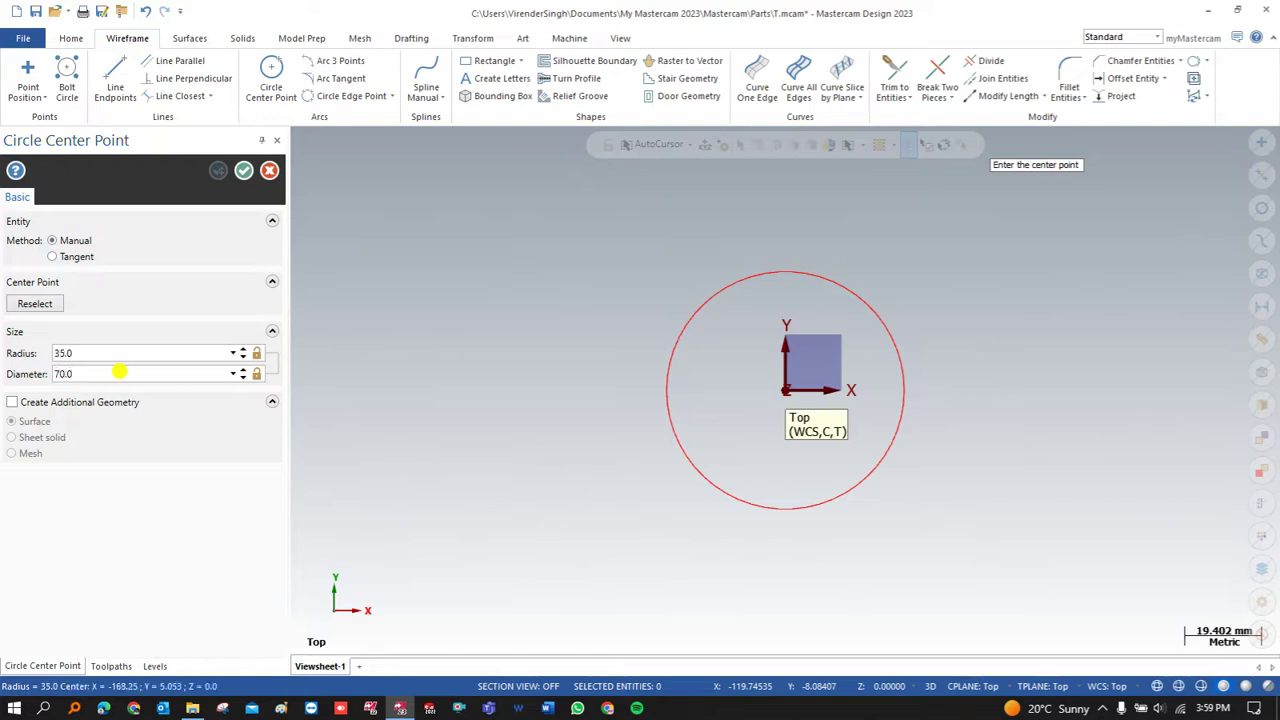
pyautogui.click(268, 170)
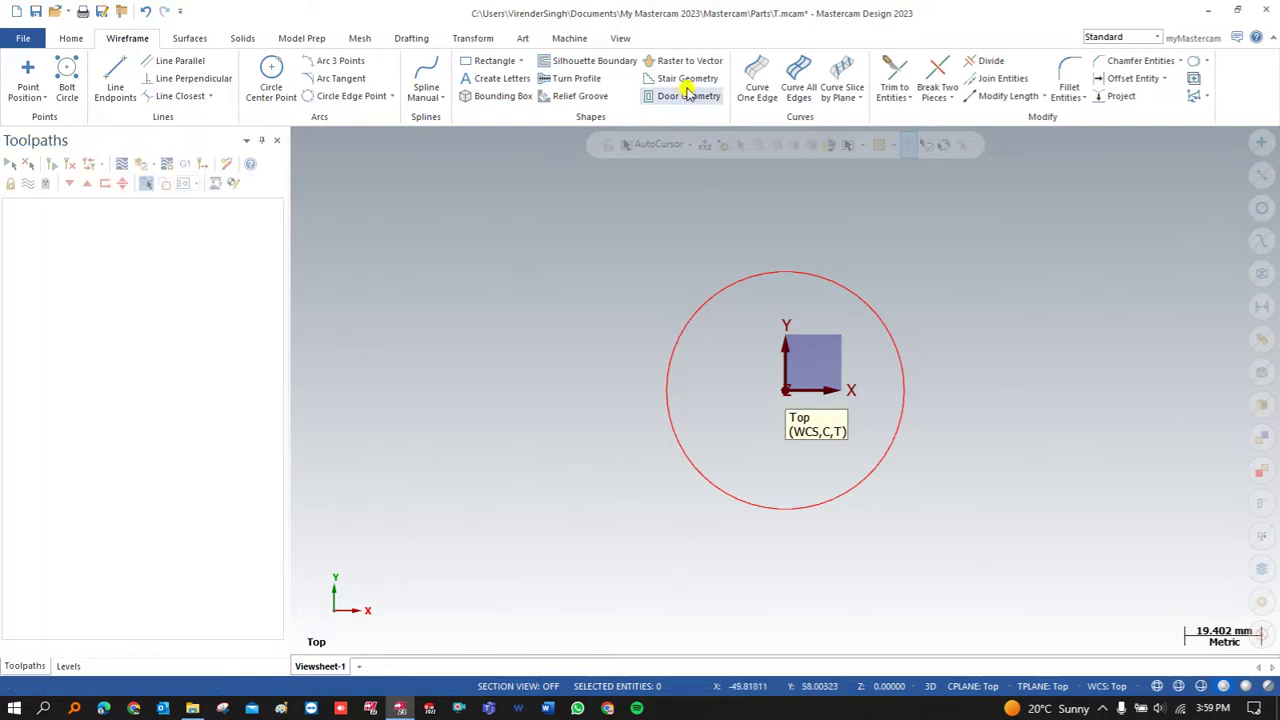
# Create a second circle with a diameter of 75 mm centred on the origin.
pyautogui.click(297, 85)
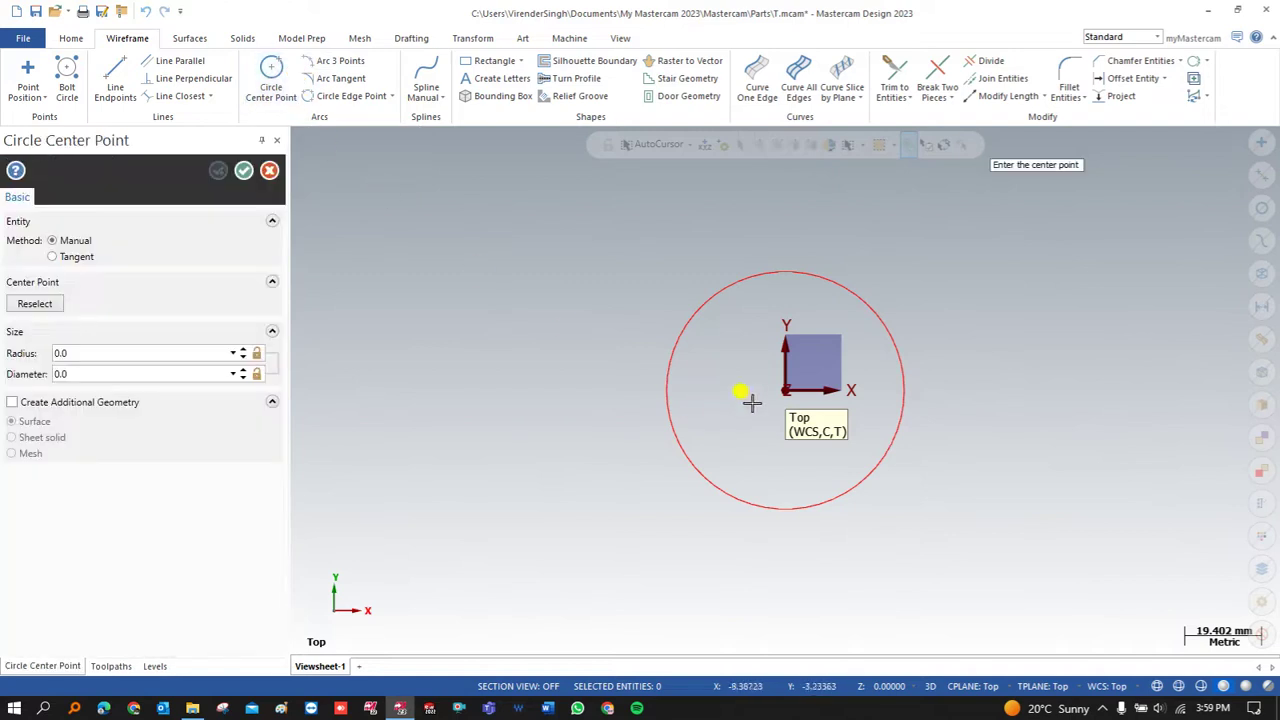
pyautogui.click(785, 390)
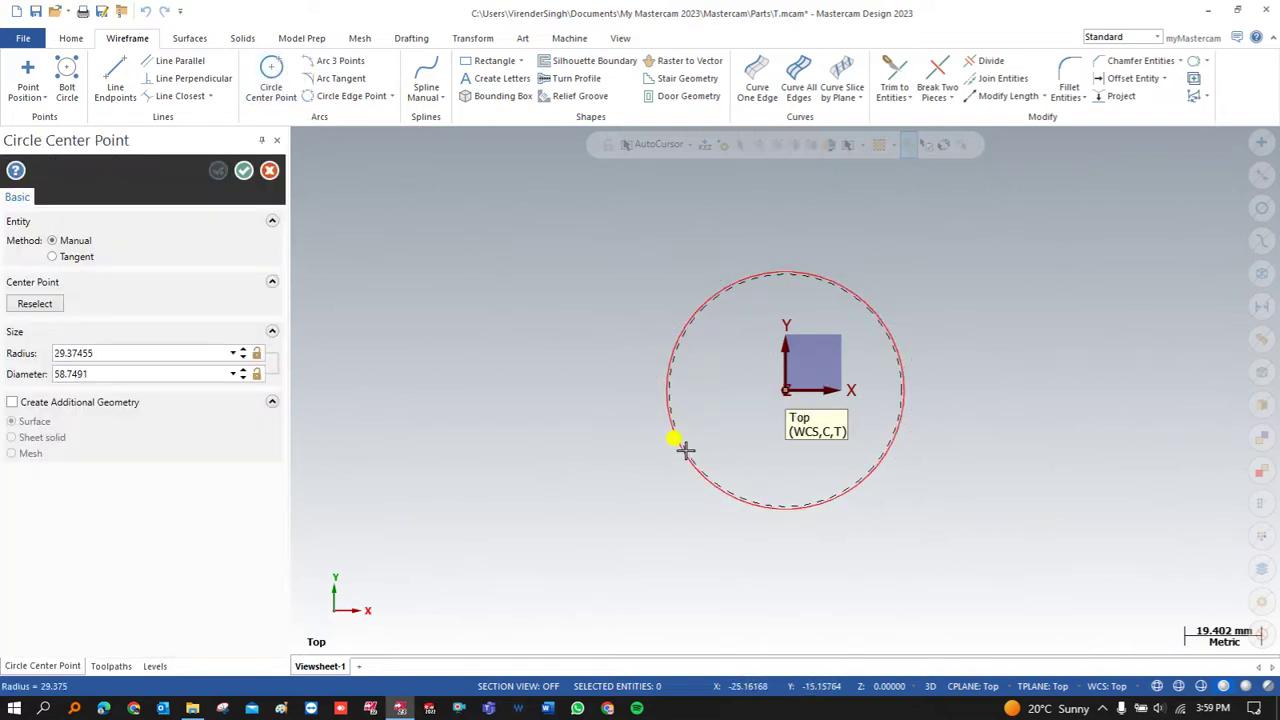
pyautogui.click(643, 449)
pyautogui.click(95, 373)
pyautogui.write('70')
pyautogui.press('Return')
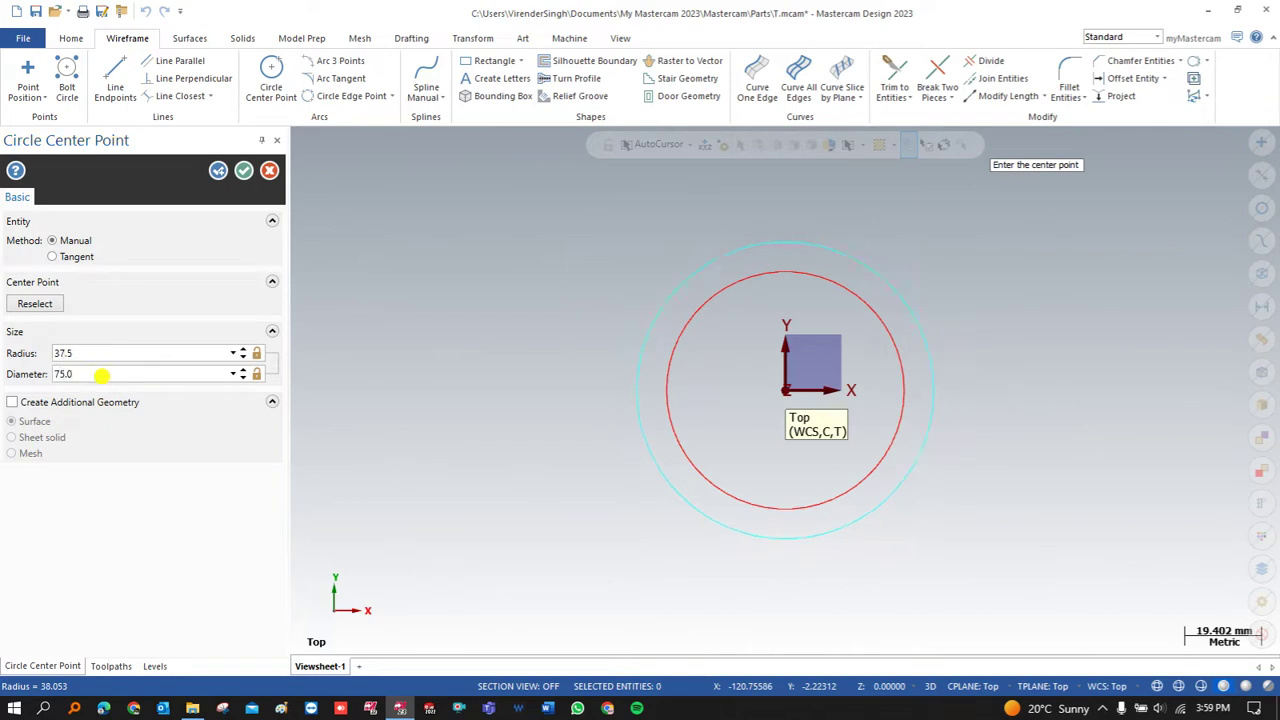
pyautogui.click(243, 170)
# Draw a vertical line through the origin, from the top to the bottom of the outer circle.
pyautogui.click(115, 80)
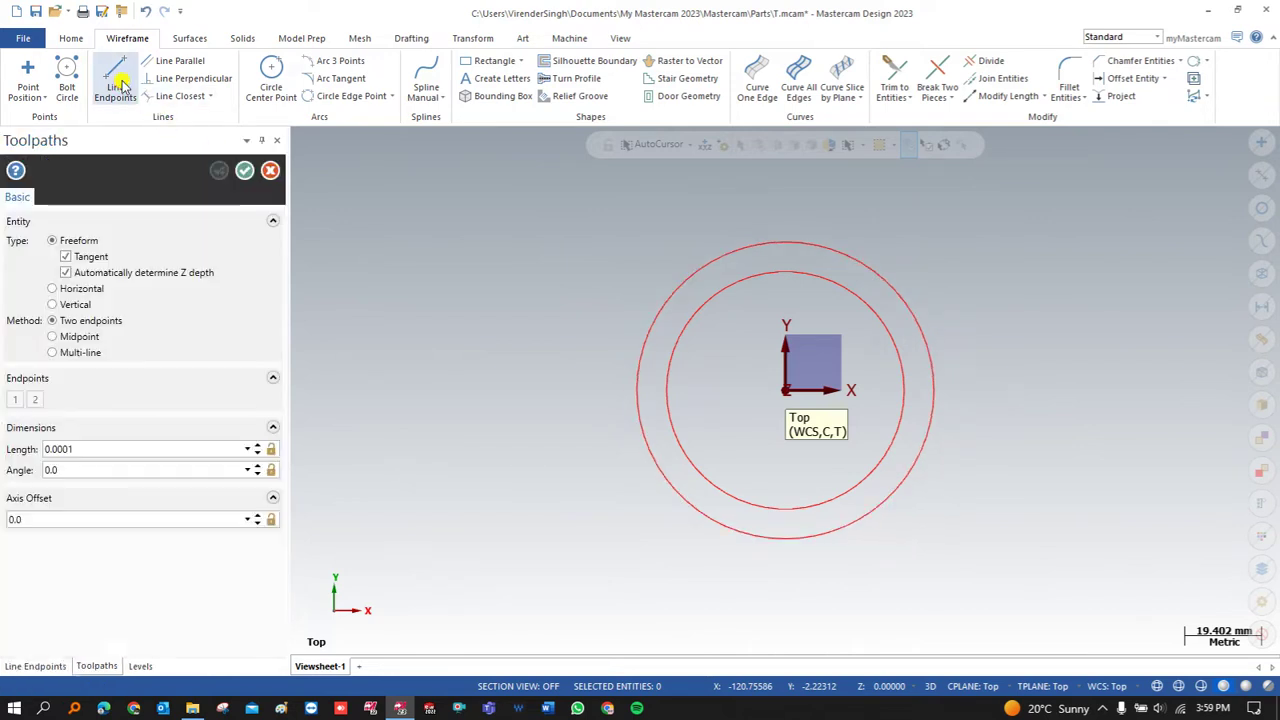
pyautogui.click(786, 242)
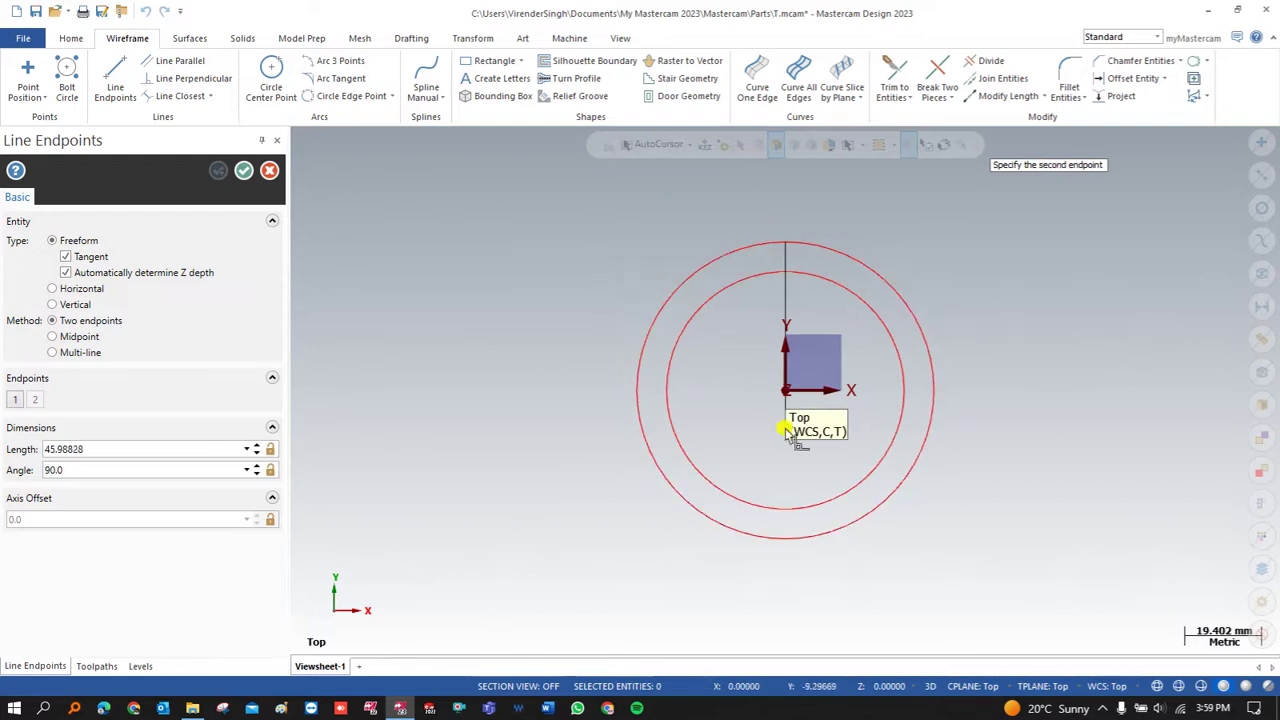
pyautogui.click(786, 543)
pyautogui.click(243, 170)
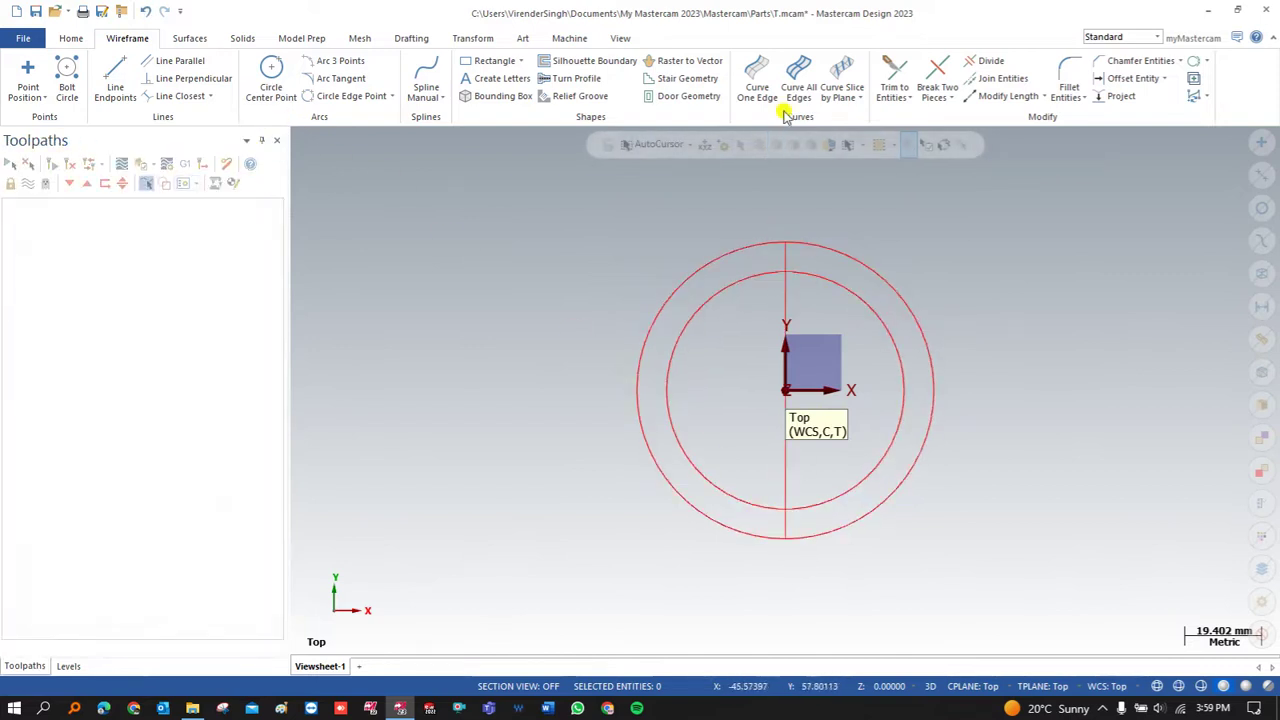
# Offset one copy of the vertical centre line by 10 mm to both sides.
pyautogui.click(1130, 78)
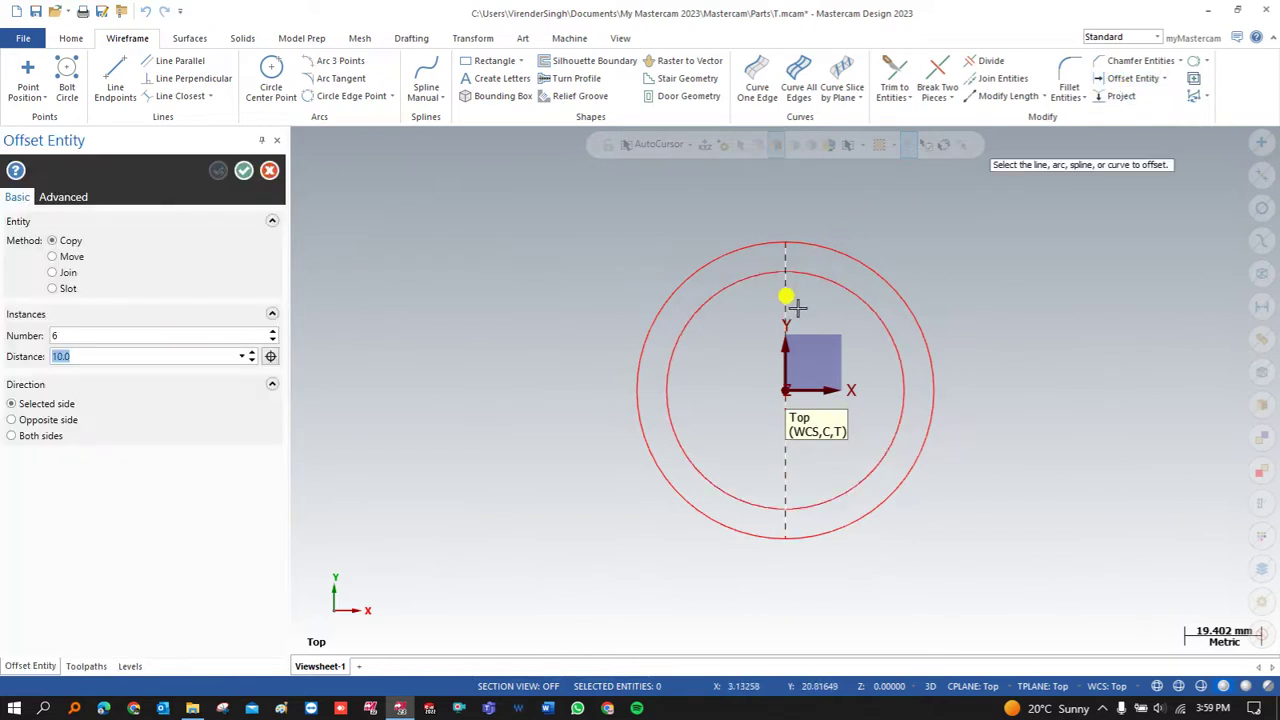
pyautogui.click(818, 308)
pyautogui.click(62, 336)
pyautogui.write('1')
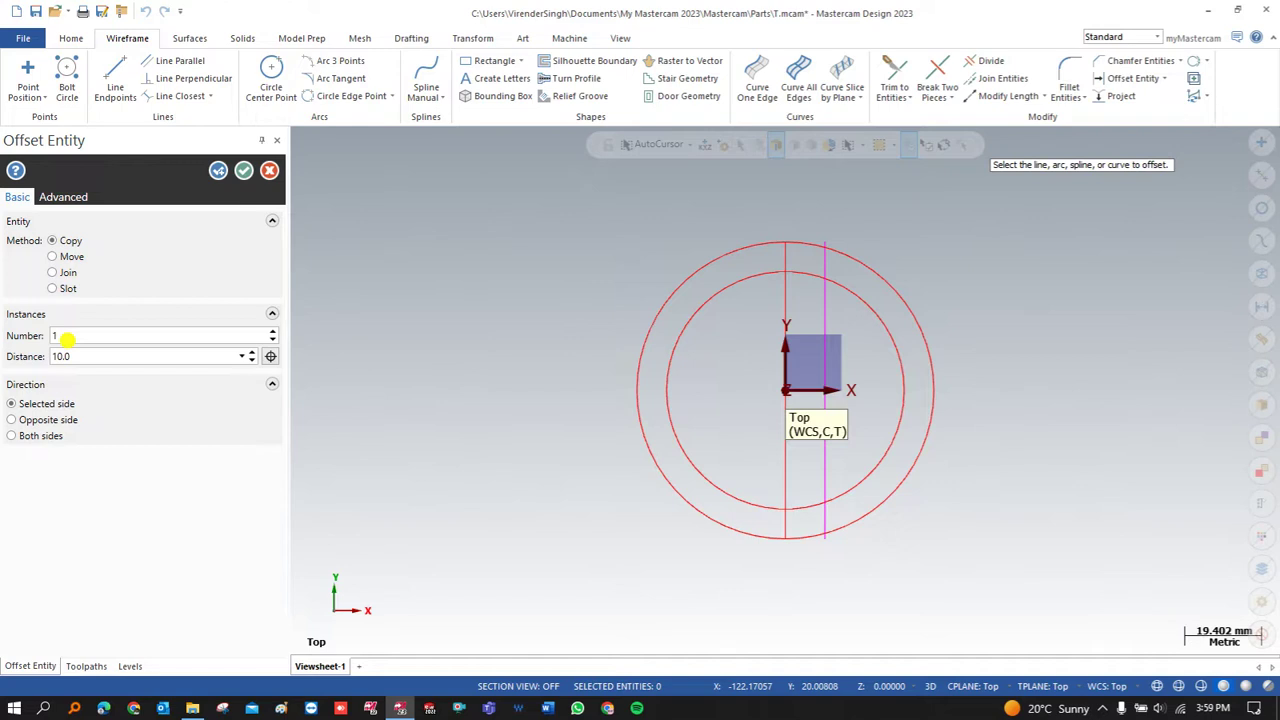
pyautogui.click(75, 356)
pyautogui.click(46, 436)
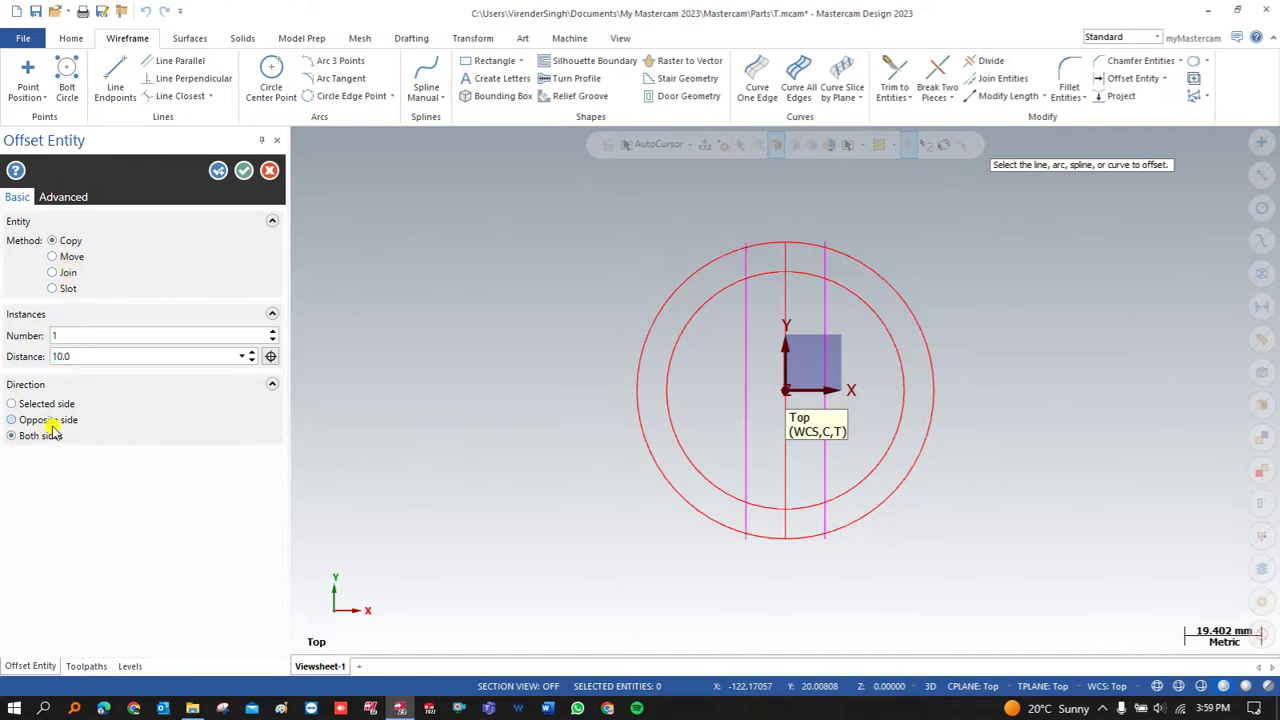
pyautogui.click(244, 170)
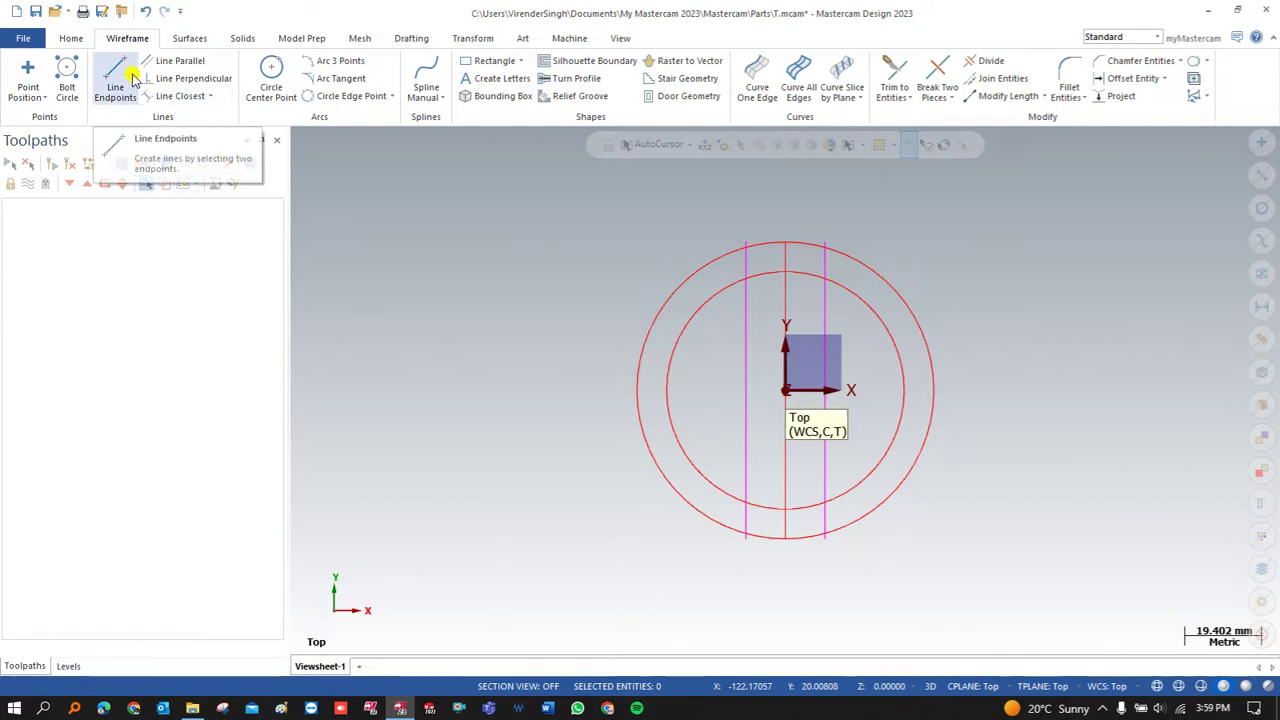
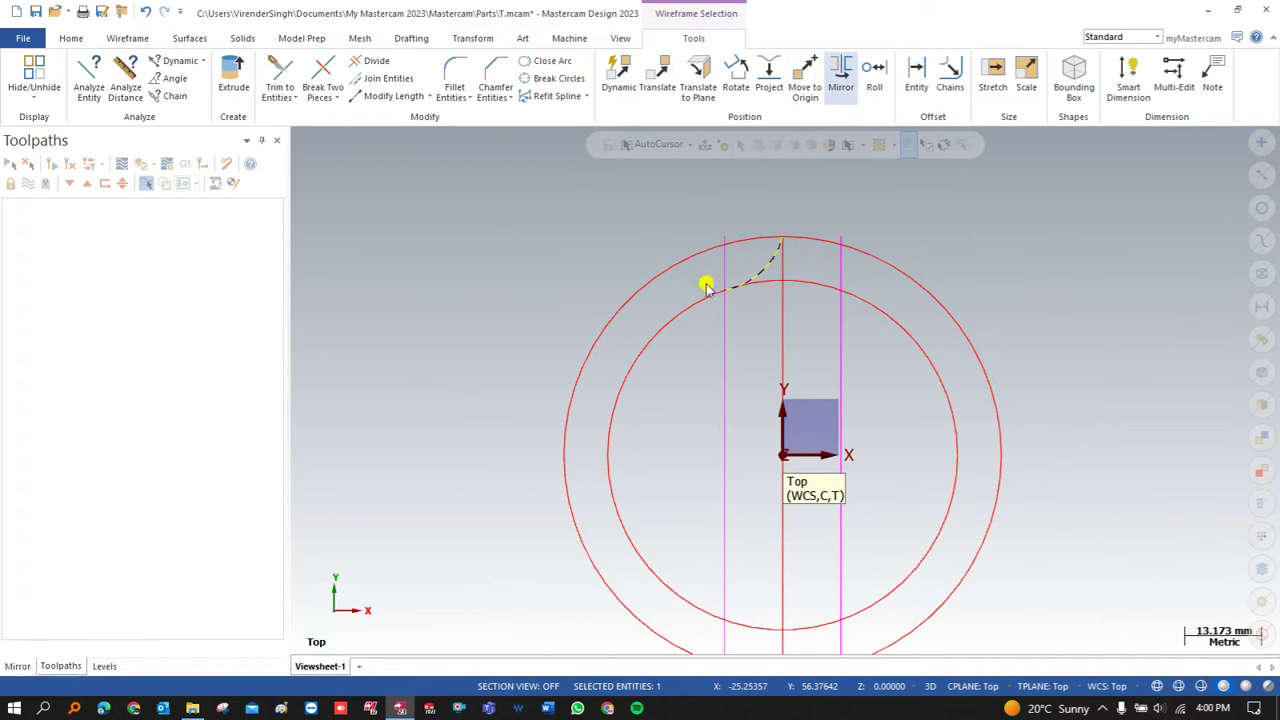
# Mirror a copy of the flank arc across the Y axis to complete the pointed tooth at the top of the circles.
pyautogui.click(32, 403)
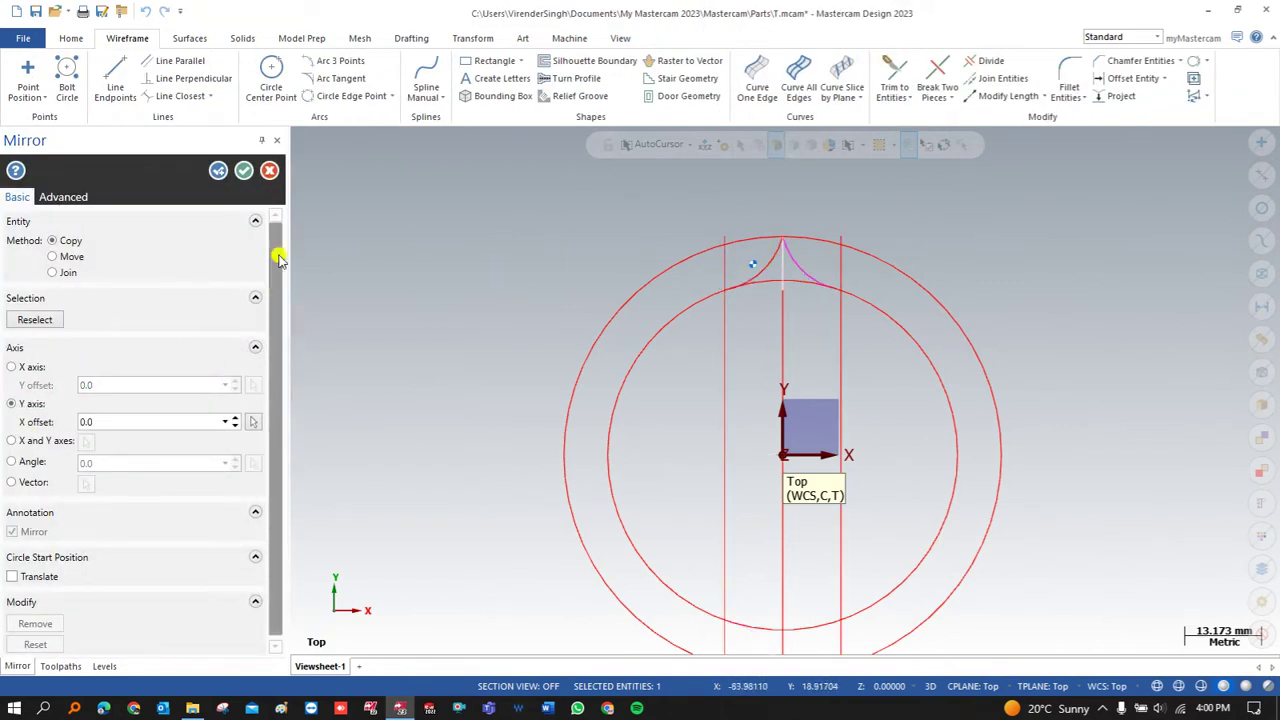
pyautogui.click(243, 171)
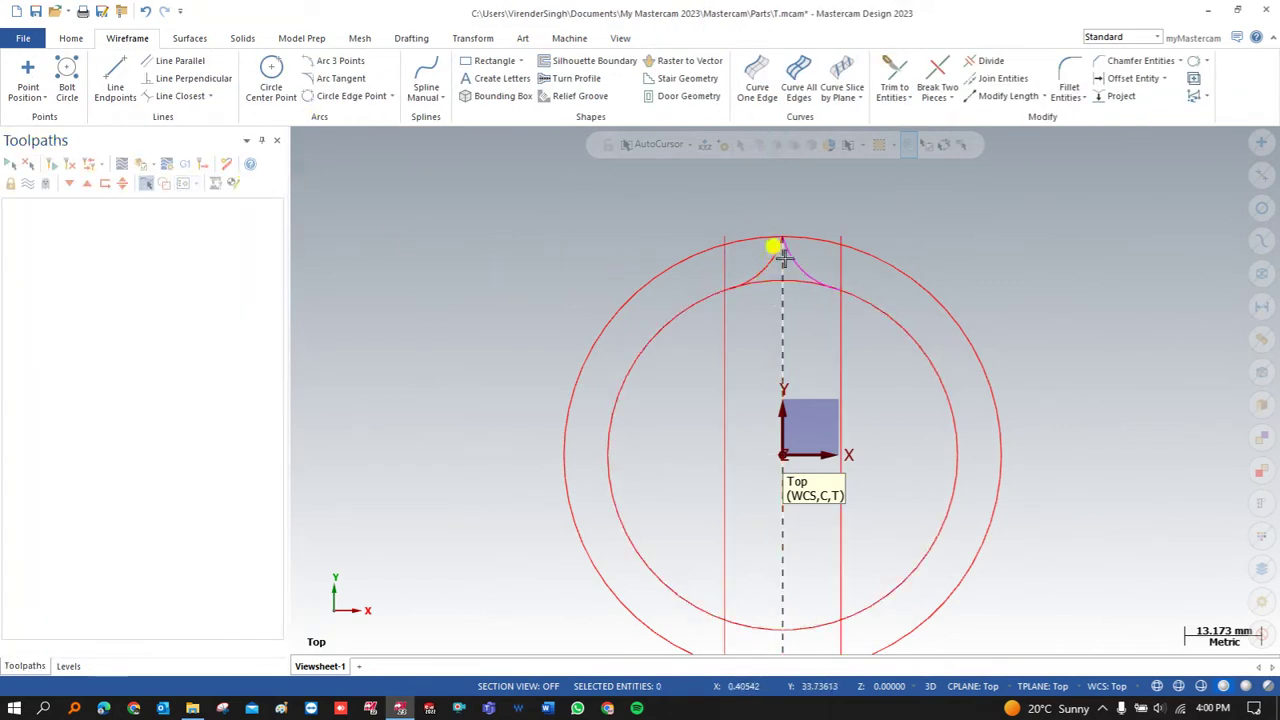
# Select both arcs of the top tooth and rotate copies about the origin, with 5 instances at an angle of 360/6.
pyautogui.scroll(2, 750, 255)
pyautogui.scroll(-1, 755, 267)
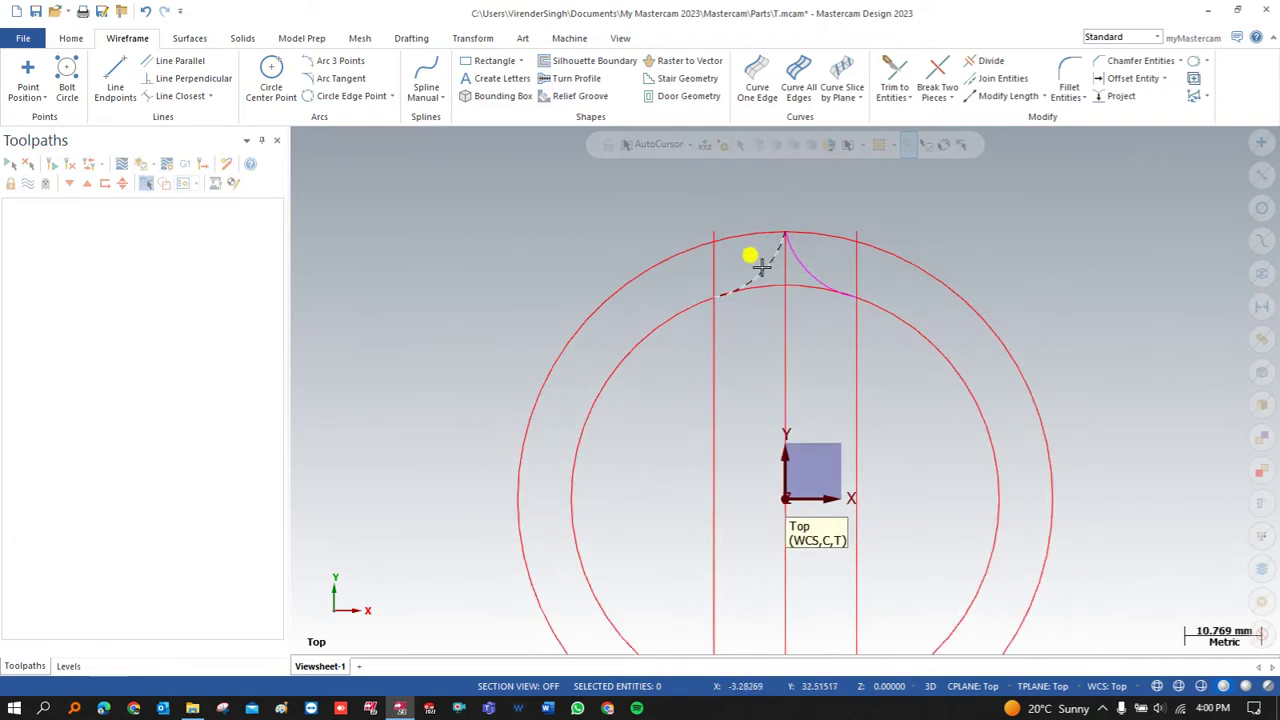
pyautogui.click(762, 266)
pyautogui.click(797, 259)
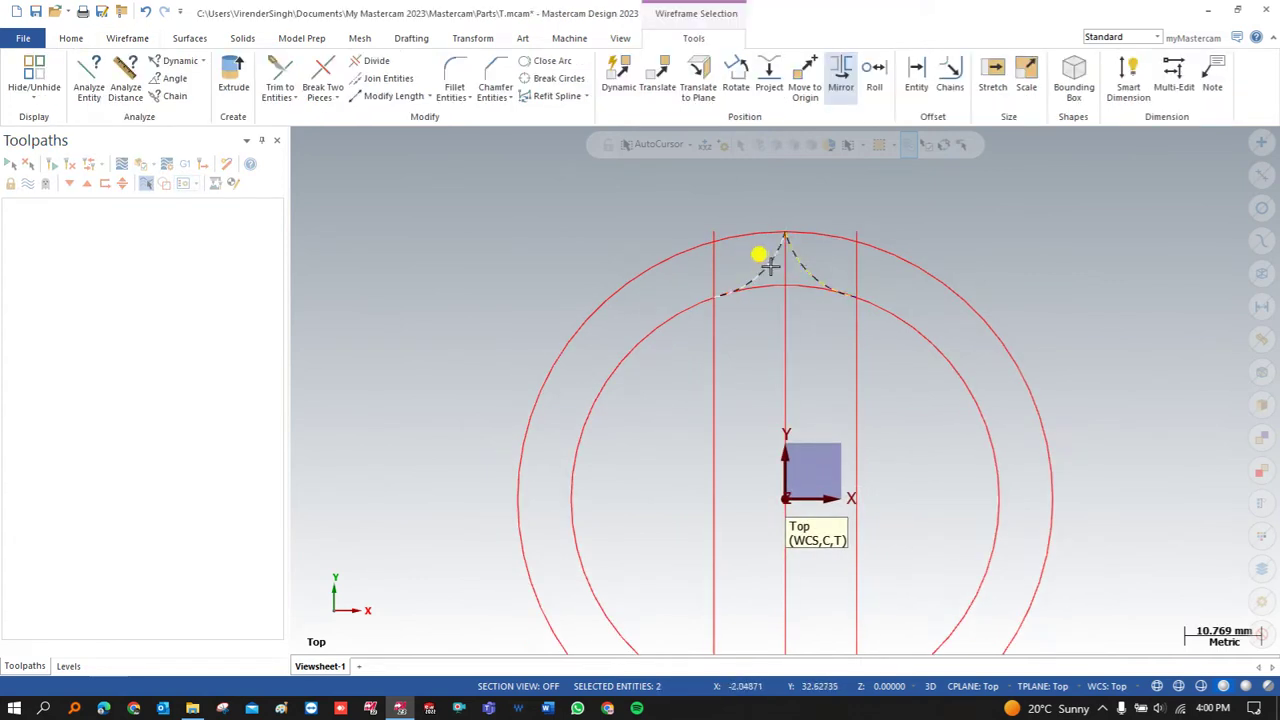
pyautogui.scroll(-2, 722, 230)
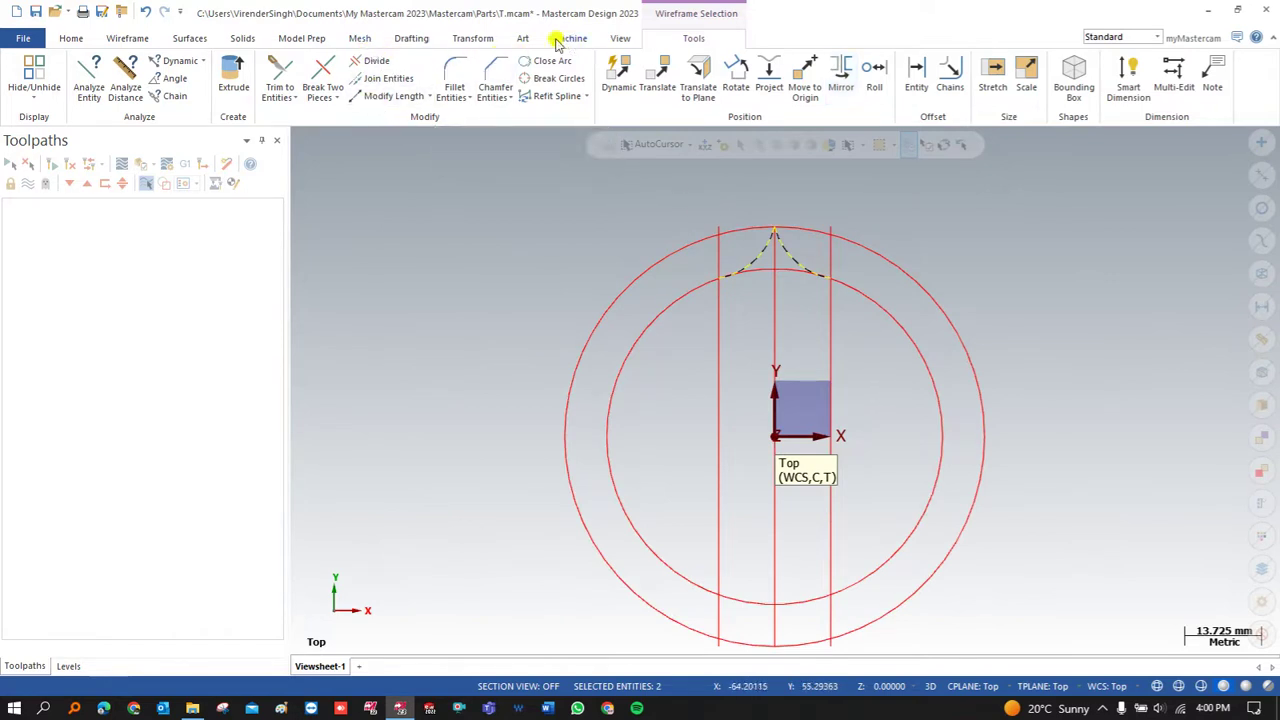
pyautogui.click(467, 40)
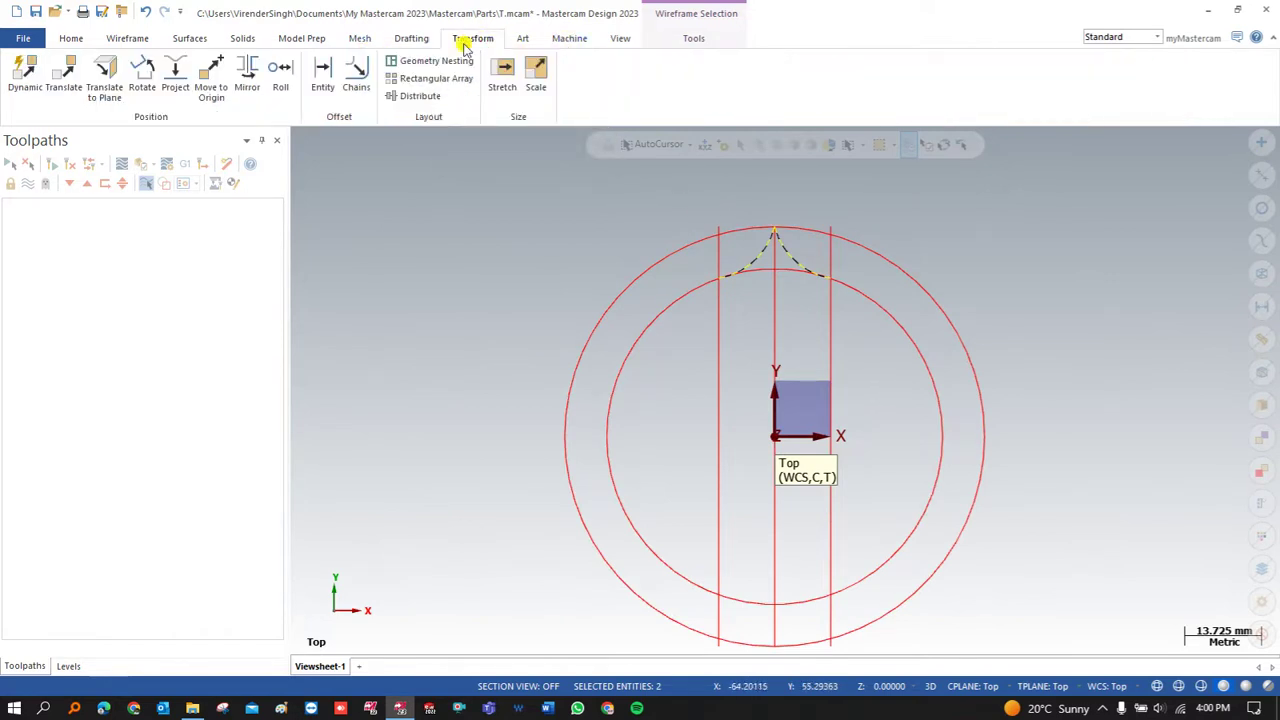
pyautogui.click(142, 72)
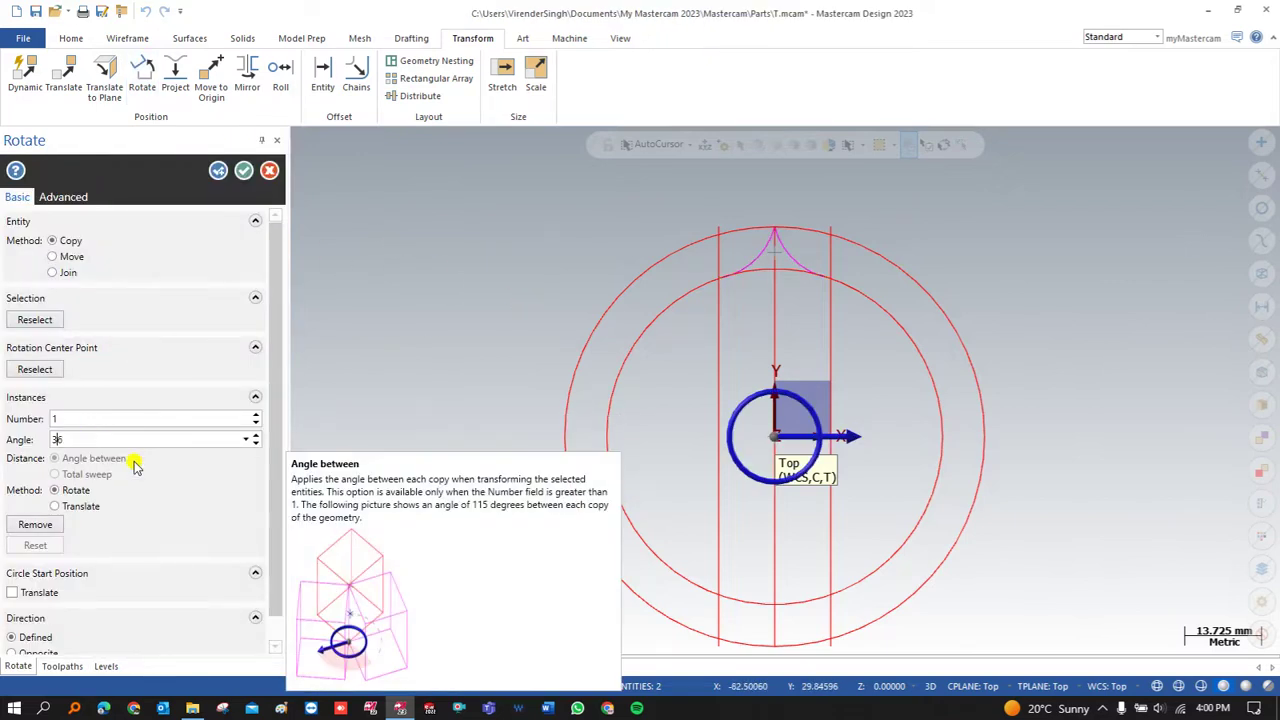
pyautogui.write('360/6')
pyautogui.press('Return')
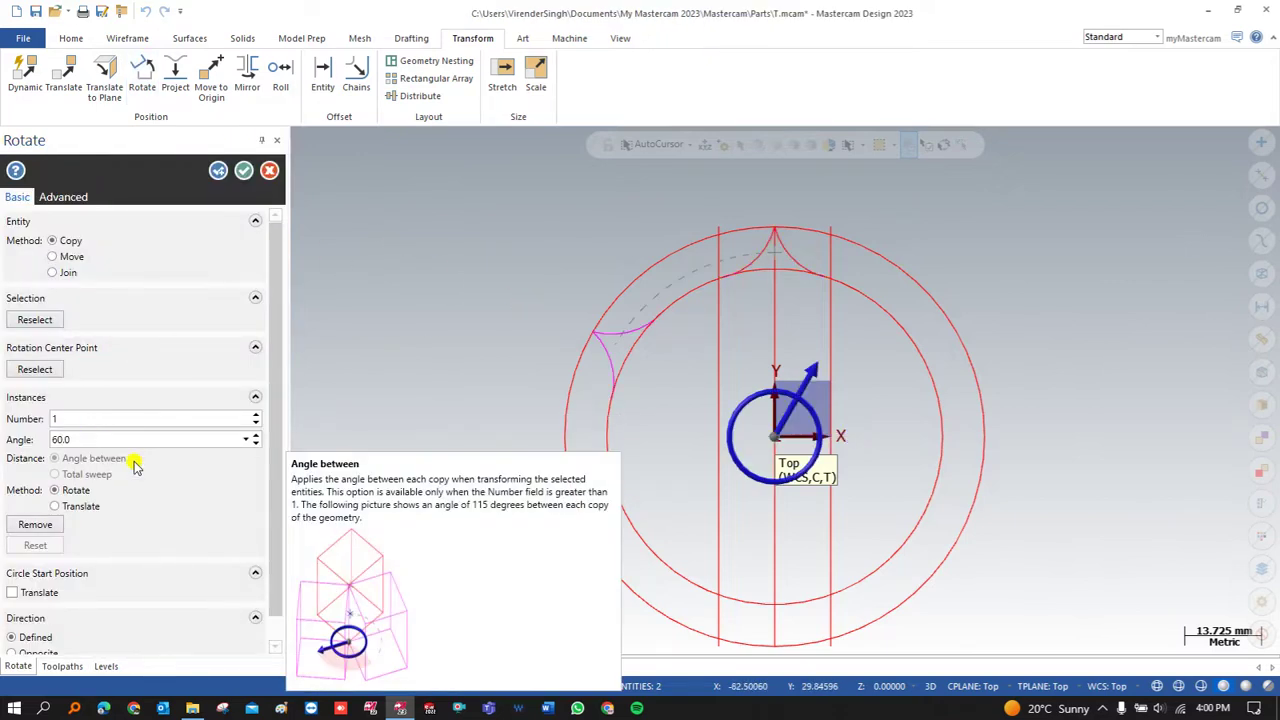
pyautogui.doubleClick(101, 419)
pyautogui.write('5')
pyautogui.press('Return')
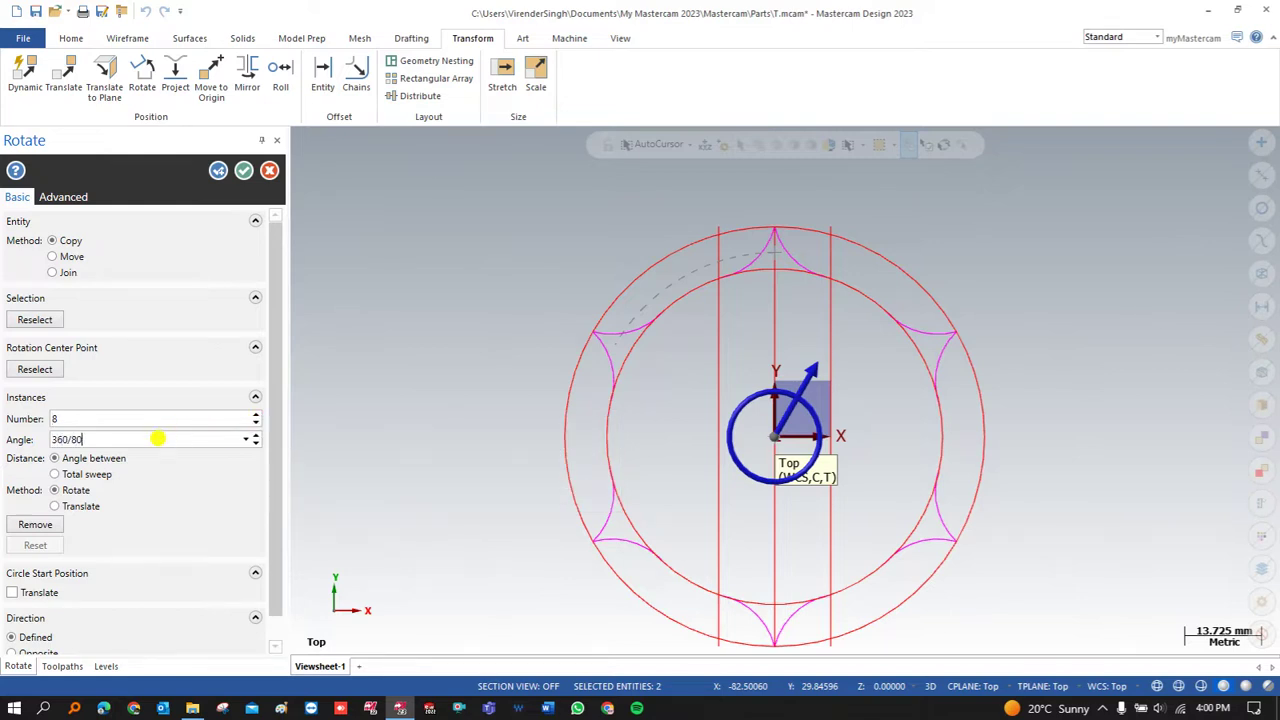
# Change the rotation to 8 instances at 360/8 degrees, reduce the instance count by one, and create the copies.
pyautogui.press('Return')
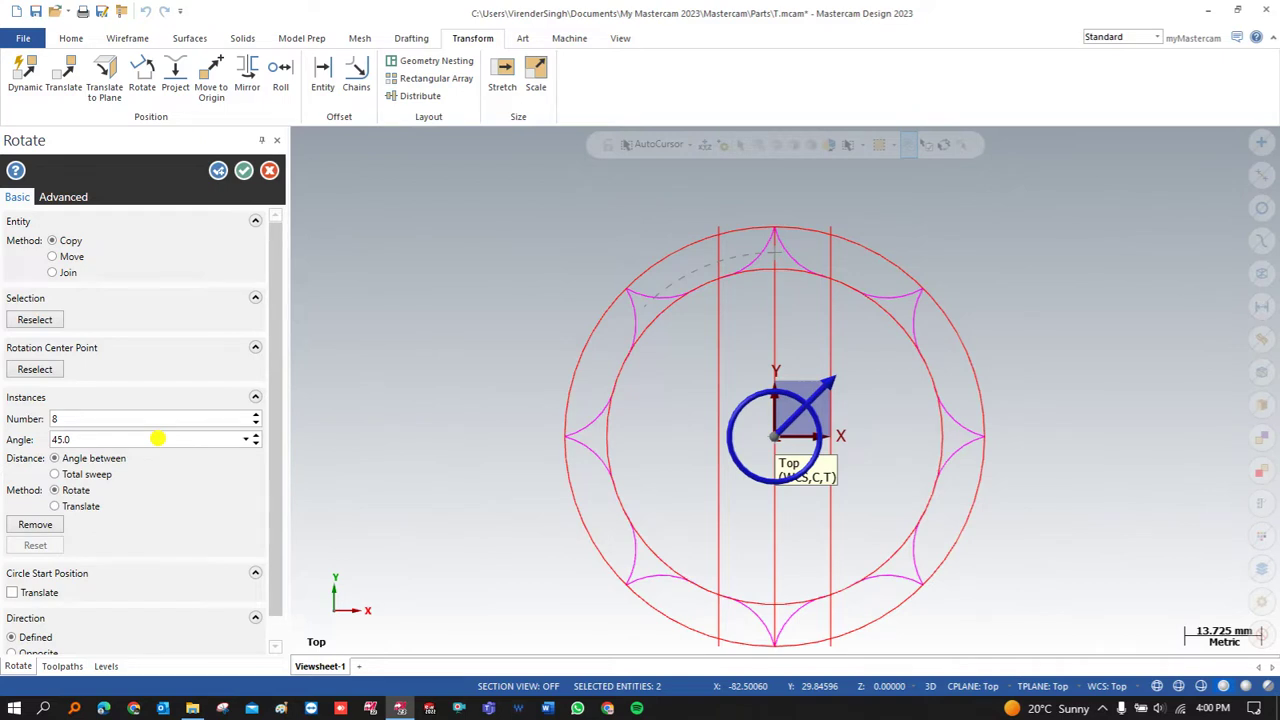
pyautogui.click(255, 423)
pyautogui.click(245, 172)
# Try deleting the outer circle.
pyautogui.scroll(6, 608, 378)
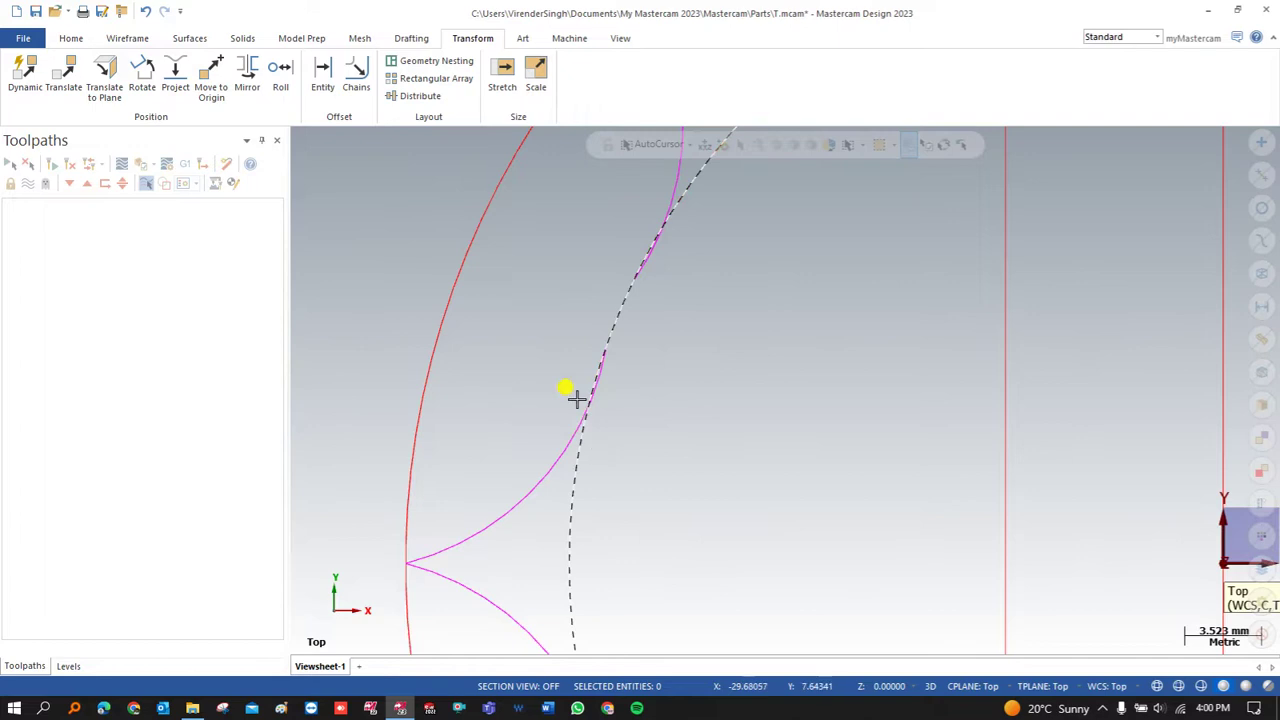
pyautogui.scroll(-2, 588, 372)
pyautogui.scroll(2, 600, 355)
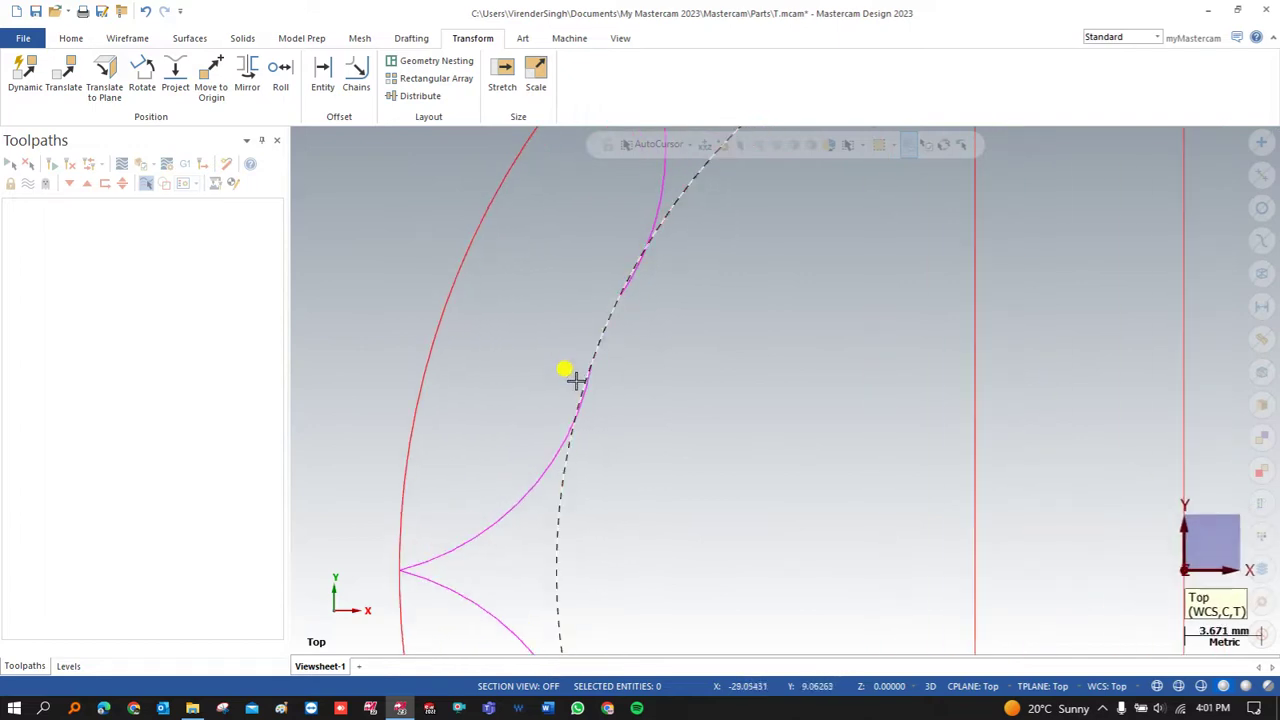
pyautogui.scroll(-2, 565, 347)
pyautogui.scroll(-4, 565, 345)
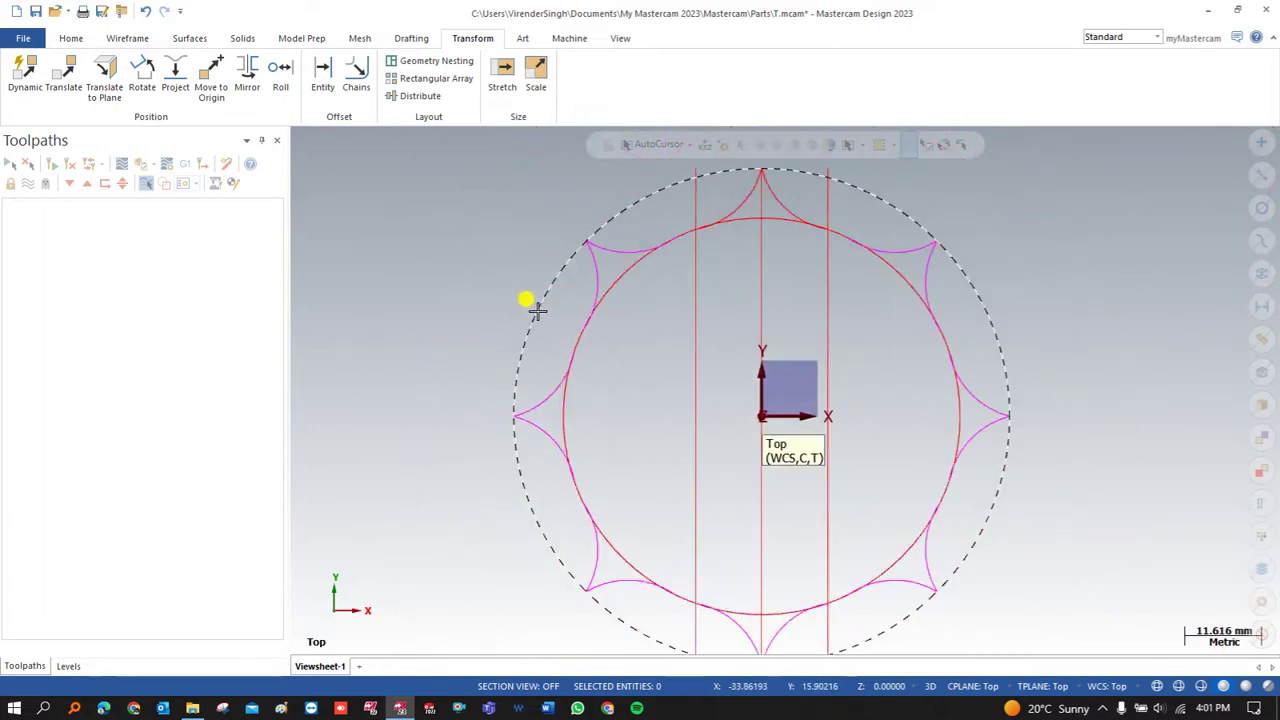
pyautogui.click(537, 311)
pyautogui.press('Delete')
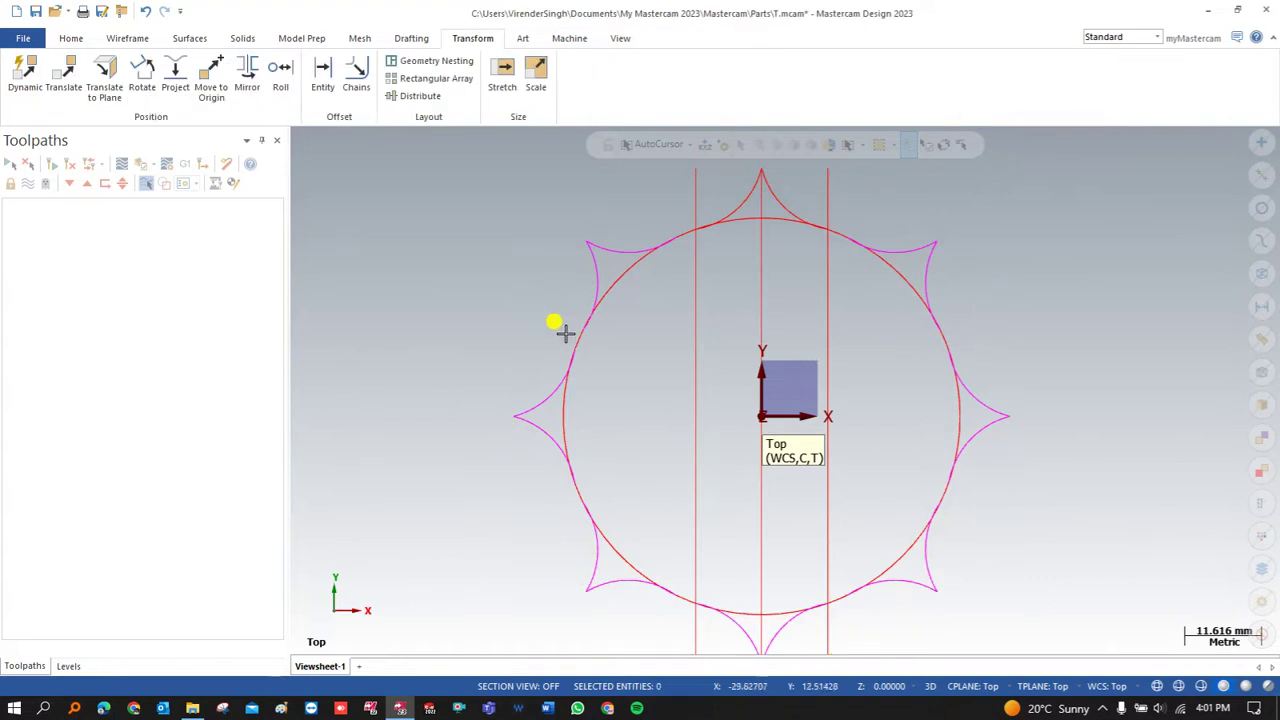
# Use Divide in Trim mode to remove the overlapping arc ends and inner-circle sections at the left and upper-left teeth.
pyautogui.scroll(4, 600, 303)
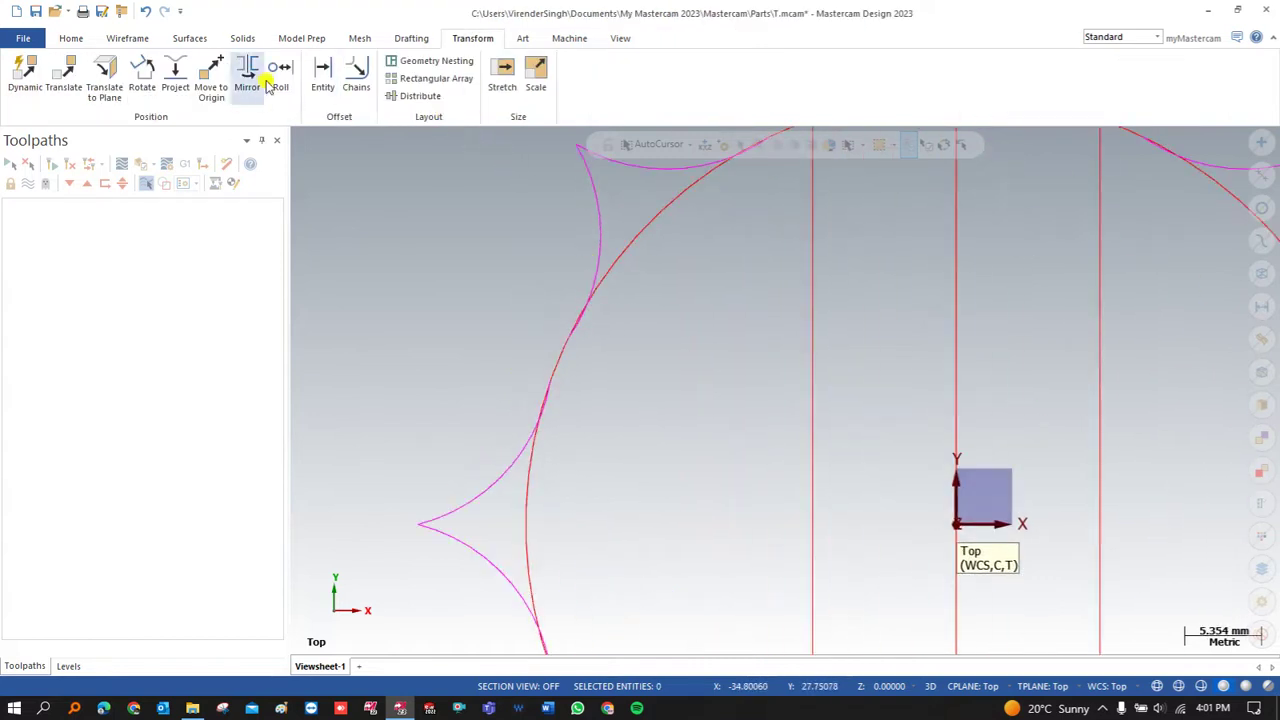
pyautogui.click(133, 40)
pyautogui.scroll(-2, 469, 289)
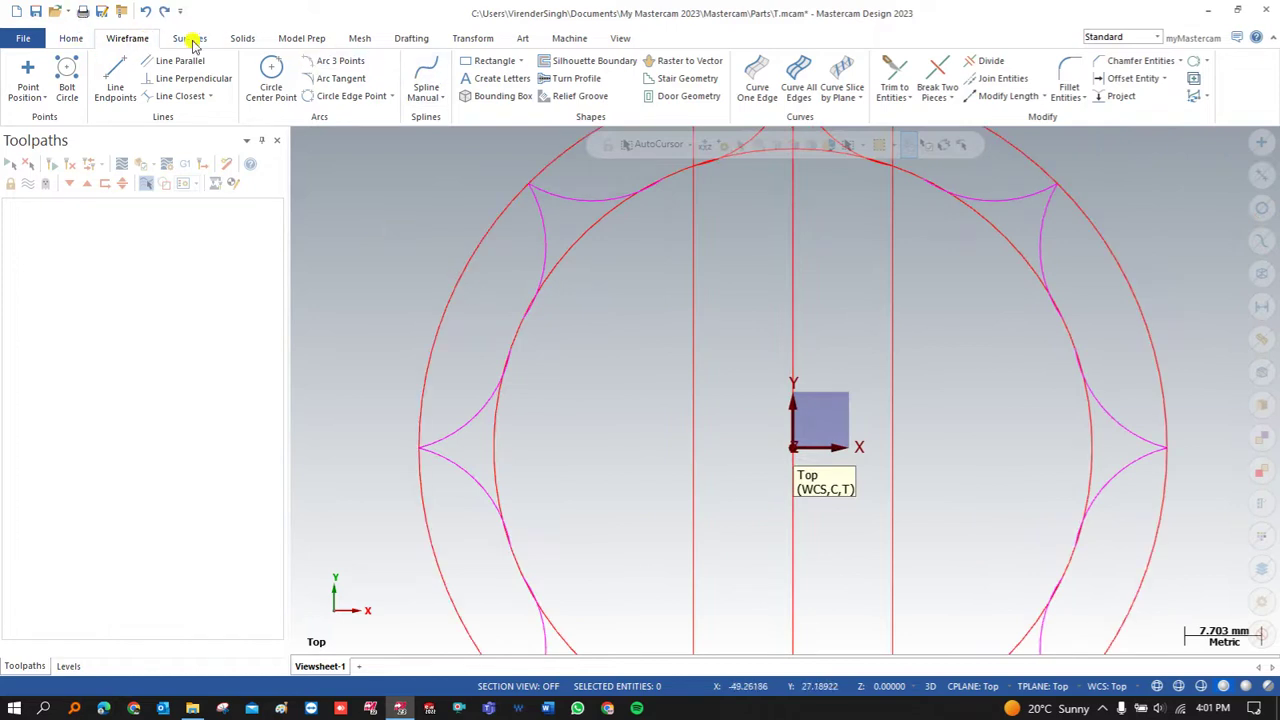
pyautogui.click(991, 61)
pyautogui.scroll(4, 515, 323)
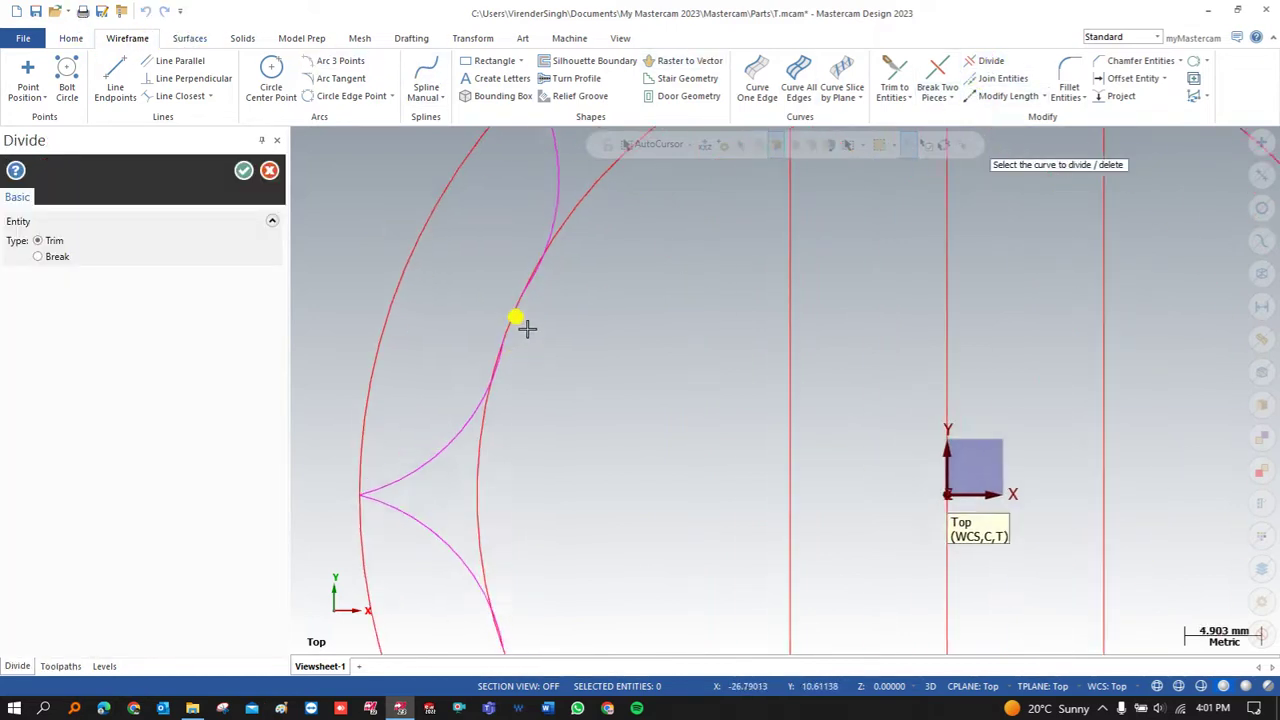
pyautogui.scroll(-1, 527, 328)
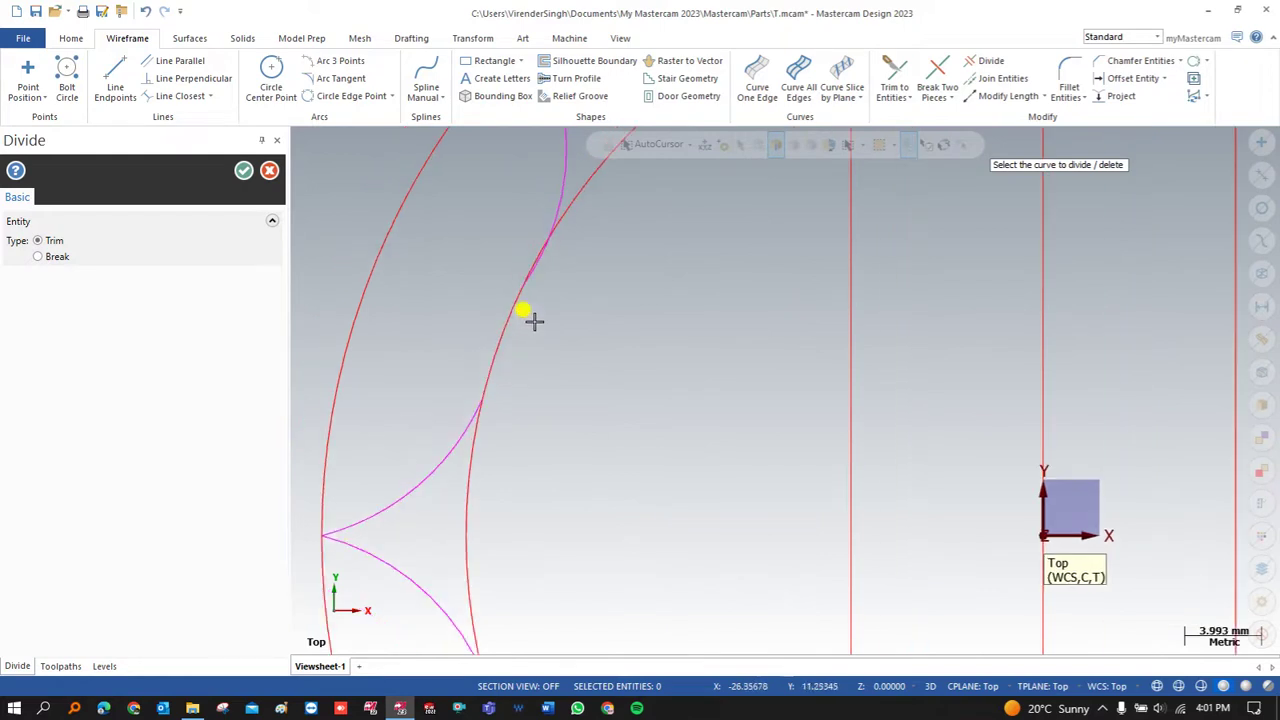
pyautogui.scroll(-2, 486, 309)
pyautogui.click(484, 430)
pyautogui.scroll(-3, 487, 441)
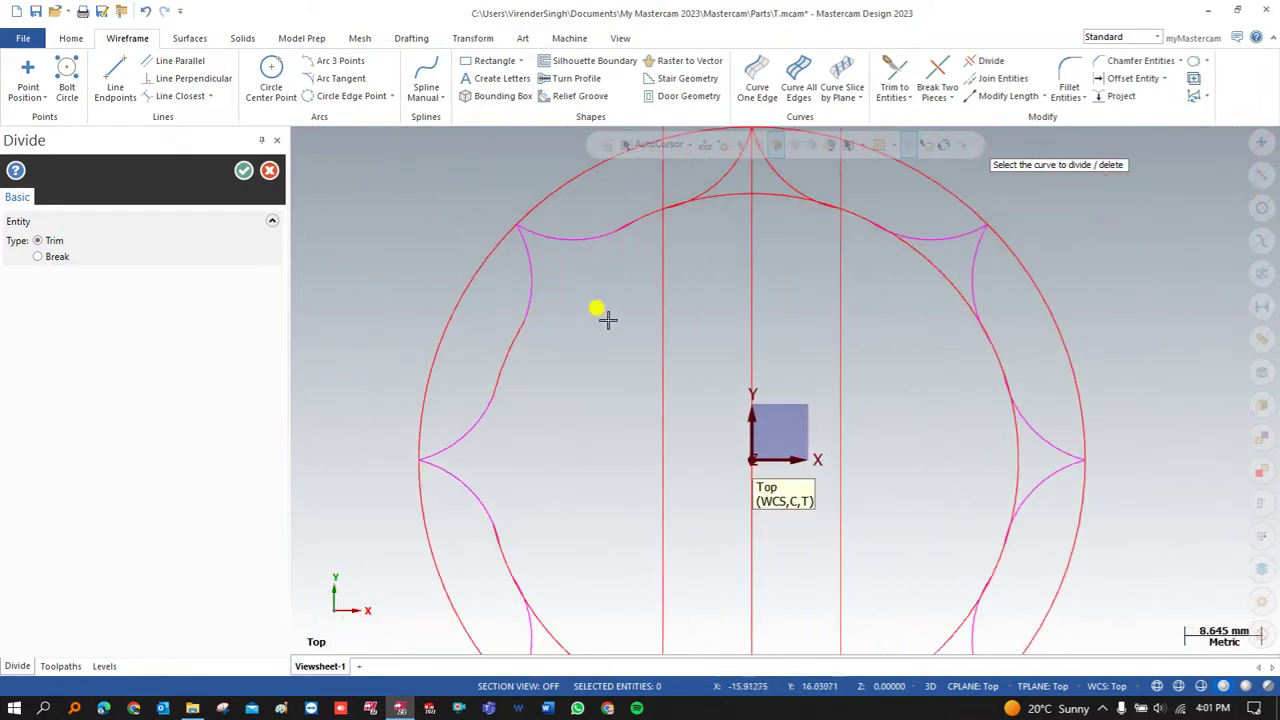
# Trim the overlapping arc ends and the inner-circle sections beneath the top and upper-right teeth.
pyautogui.scroll(3, 625, 228)
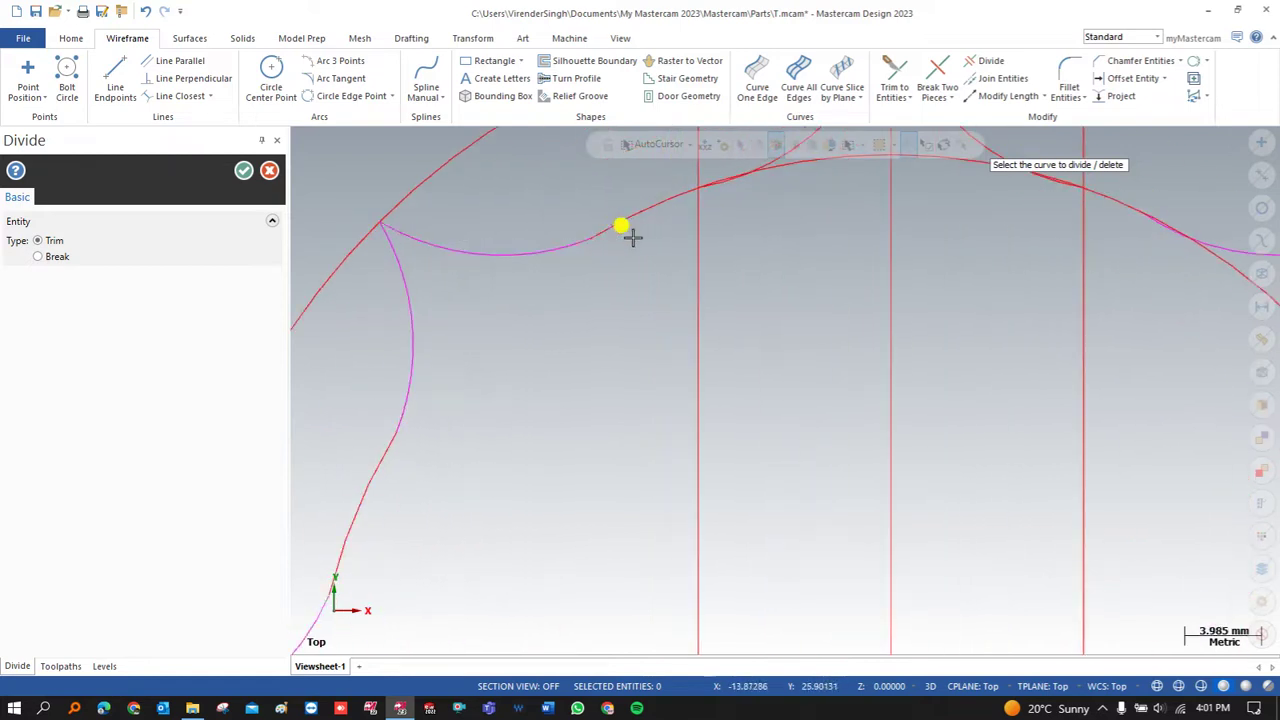
pyautogui.scroll(-2, 814, 185)
pyautogui.scroll(1, 813, 196)
pyautogui.scroll(-2, 814, 196)
pyautogui.scroll(4, 834, 209)
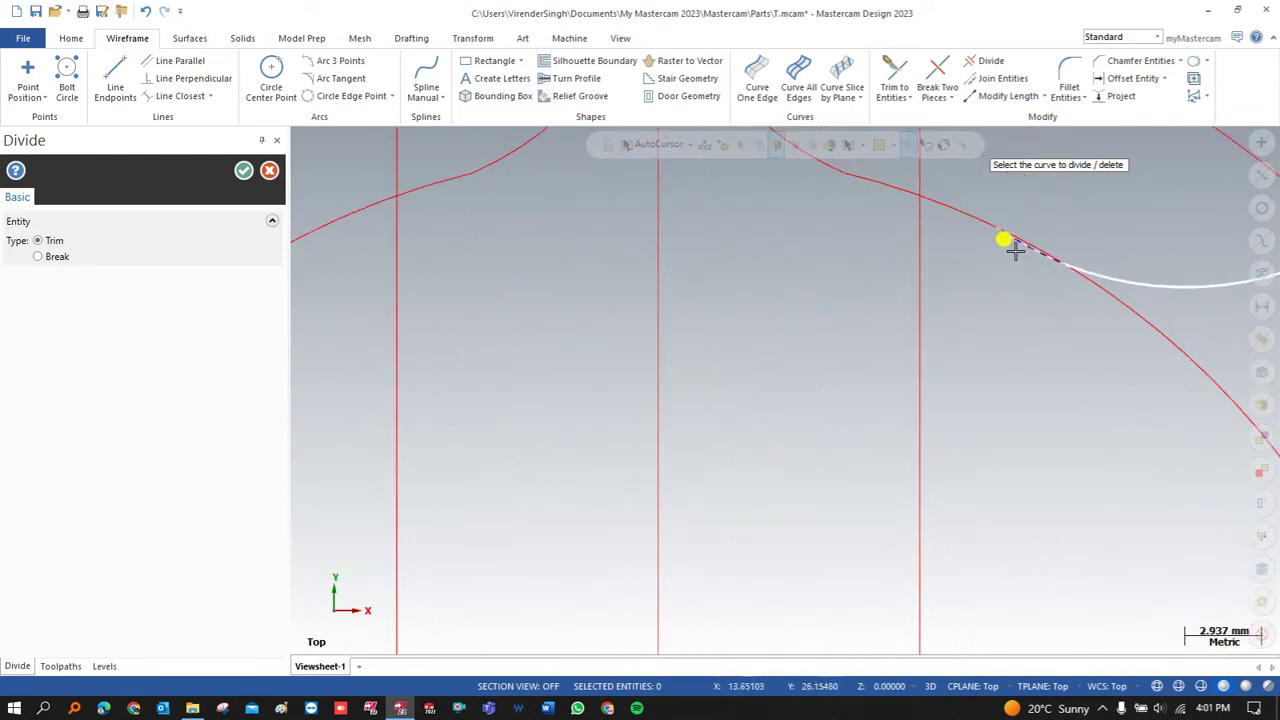
pyautogui.scroll(-2, 836, 346)
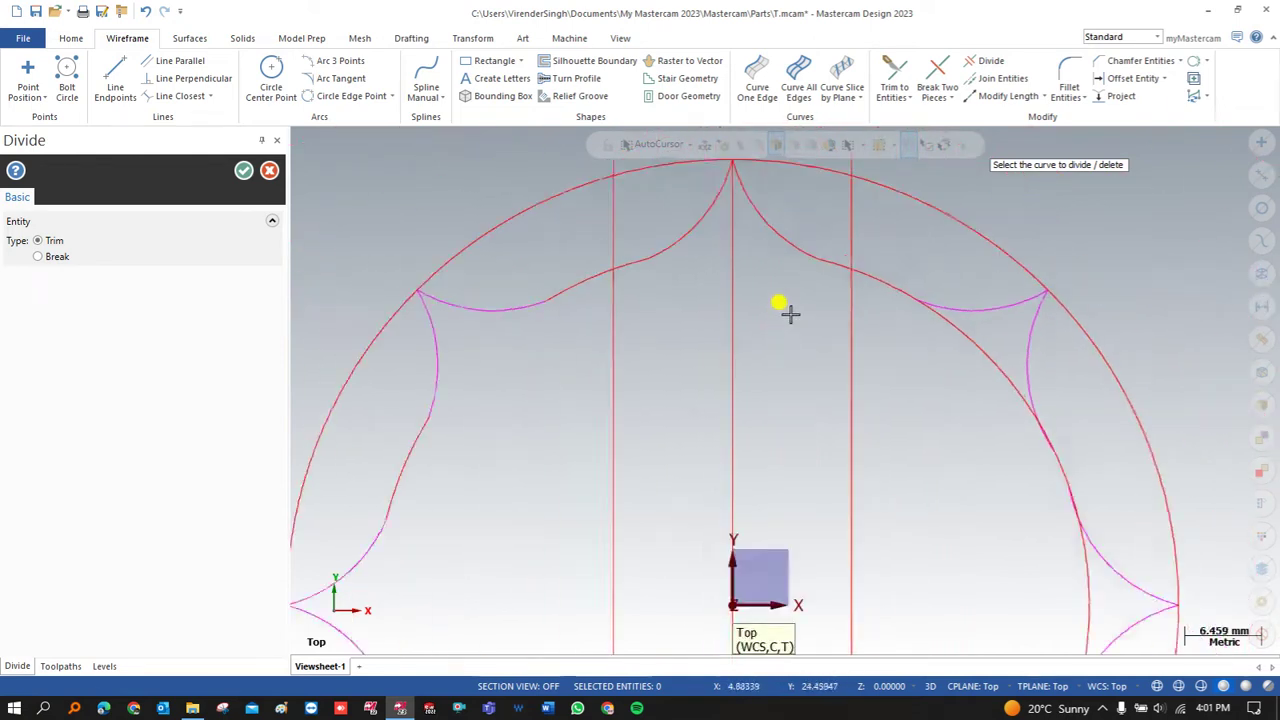
pyautogui.scroll(2, 998, 430)
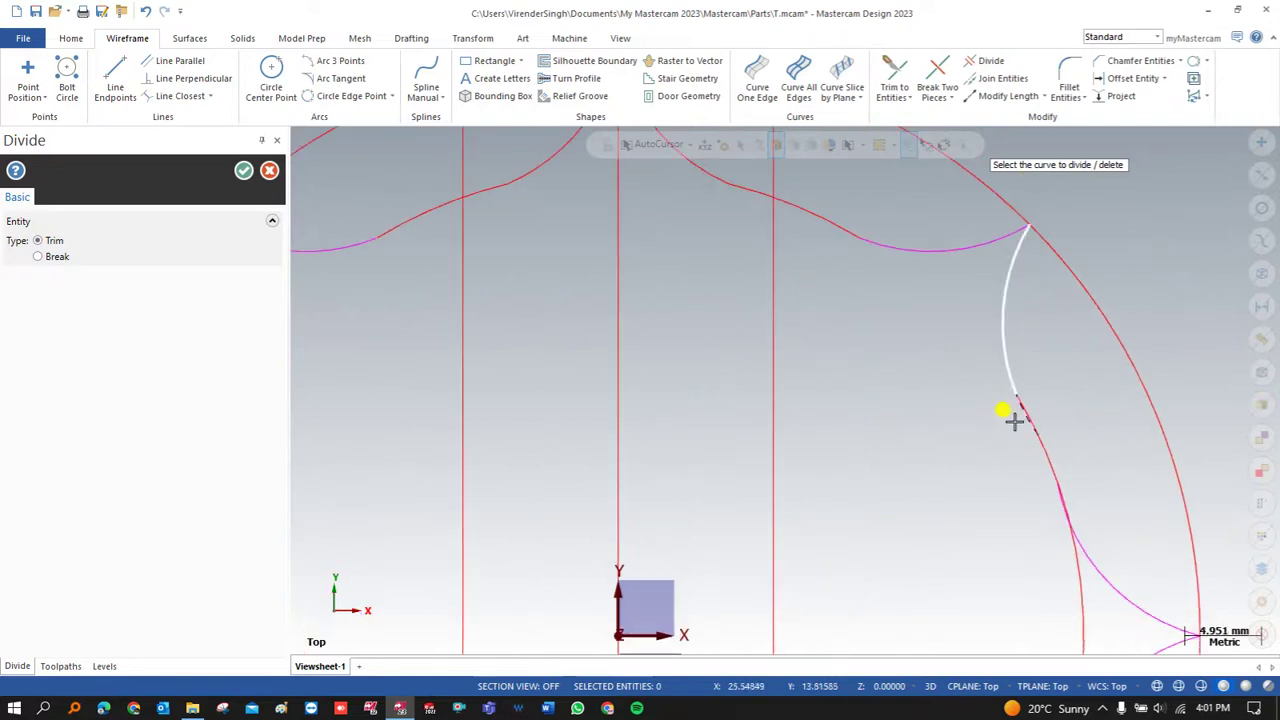
pyautogui.click(1009, 417)
pyautogui.scroll(-2, 920, 390)
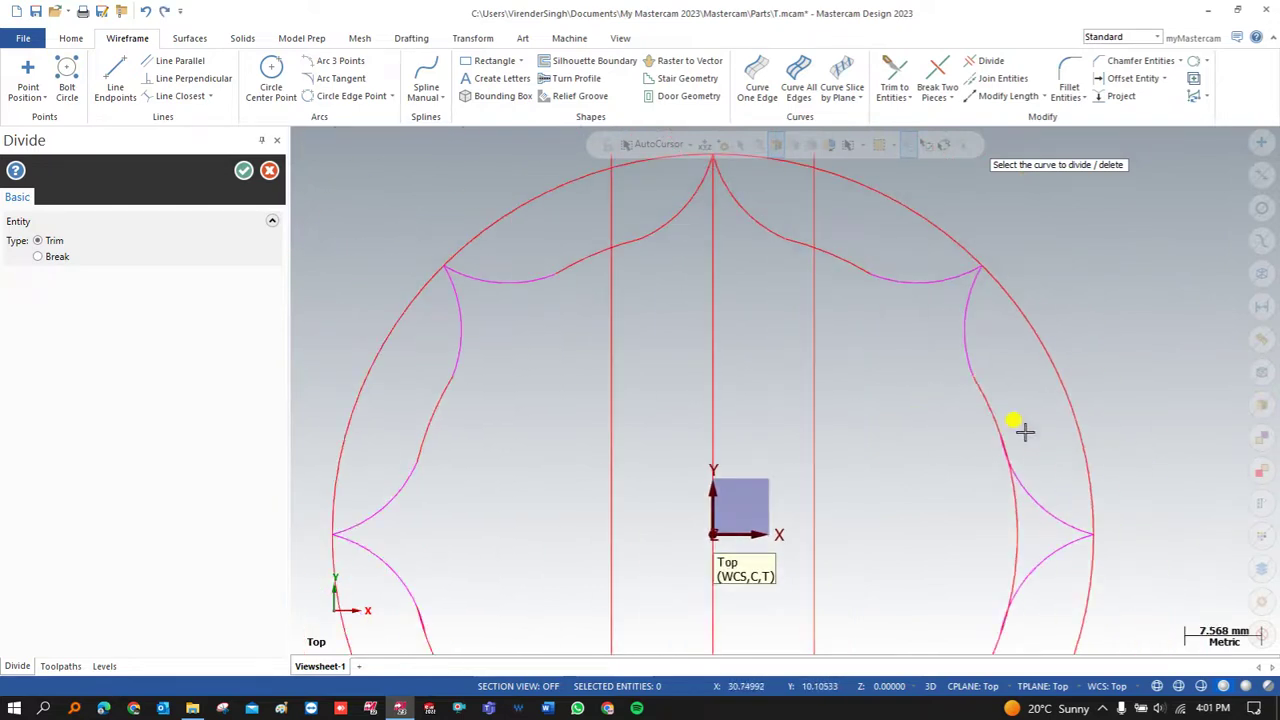
# Trim the overlapping arc ends and the inner-circle sections beneath the right and lower-right teeth.
pyautogui.scroll(3, 1020, 423)
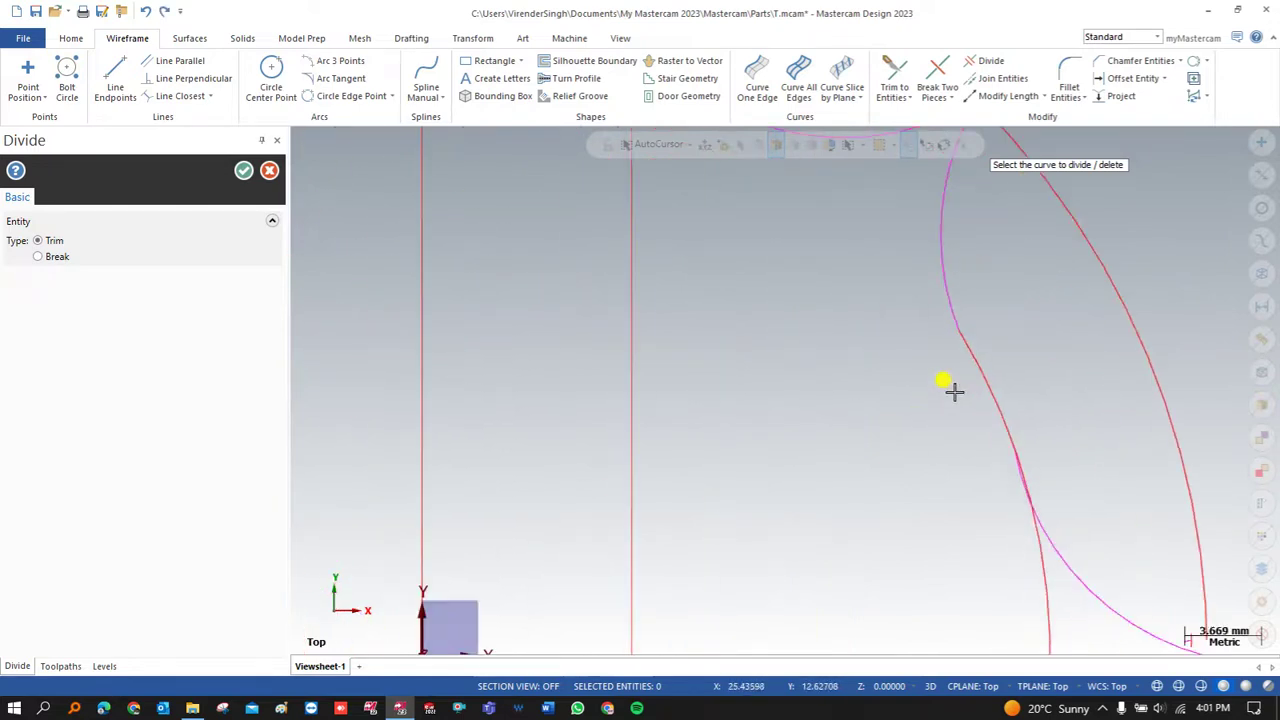
pyautogui.click(1005, 470)
pyautogui.scroll(-1, 1005, 471)
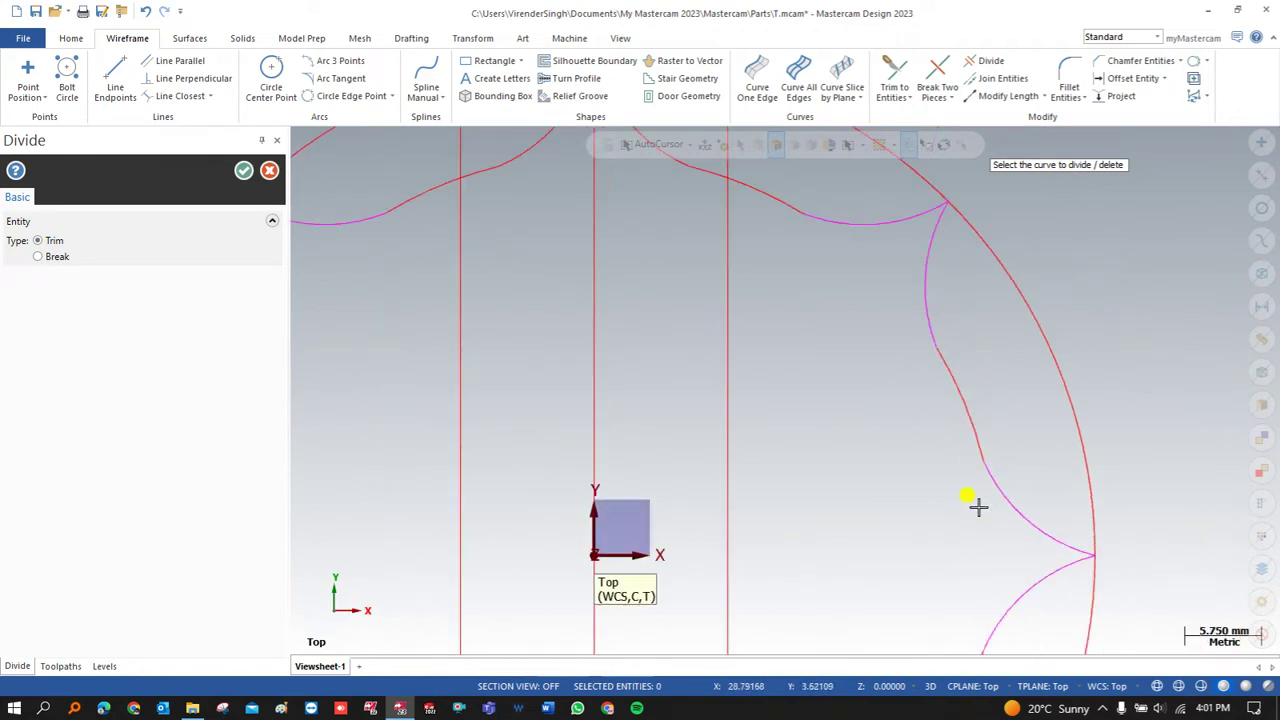
pyautogui.scroll(-1, 851, 286)
pyautogui.scroll(3, 894, 580)
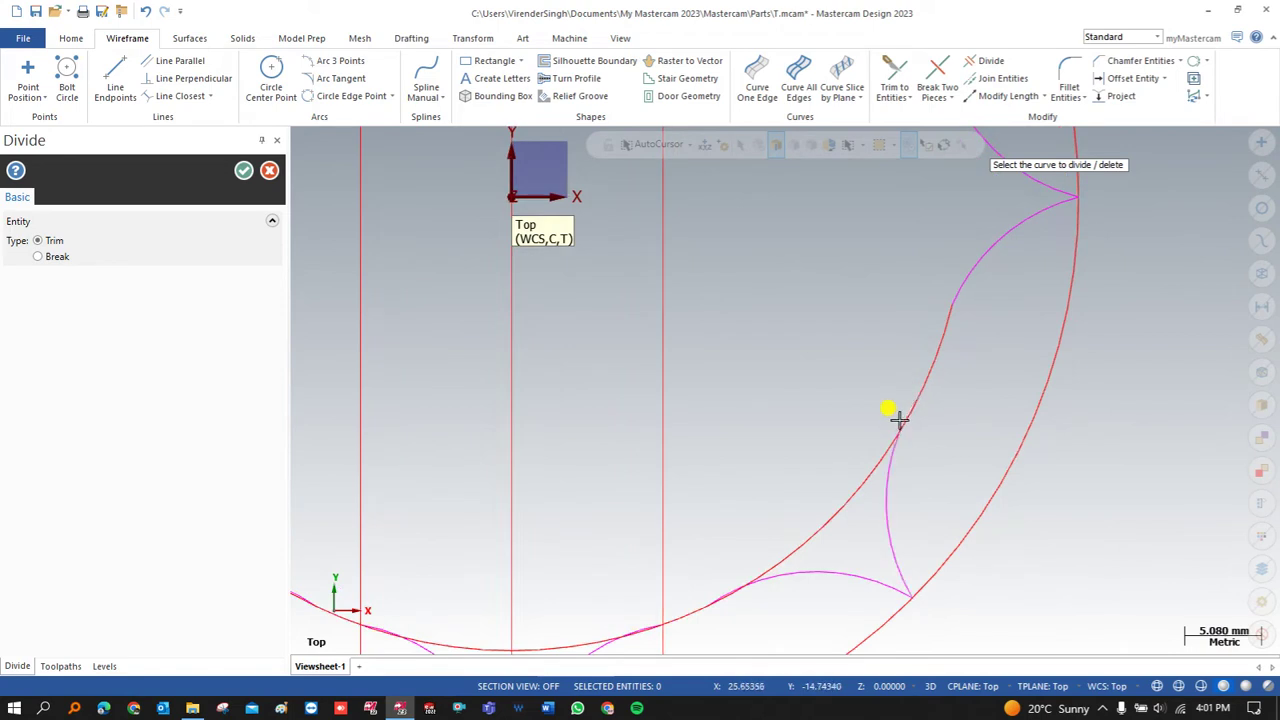
pyautogui.click(845, 500)
pyautogui.scroll(-1, 830, 460)
pyautogui.scroll(2, 783, 497)
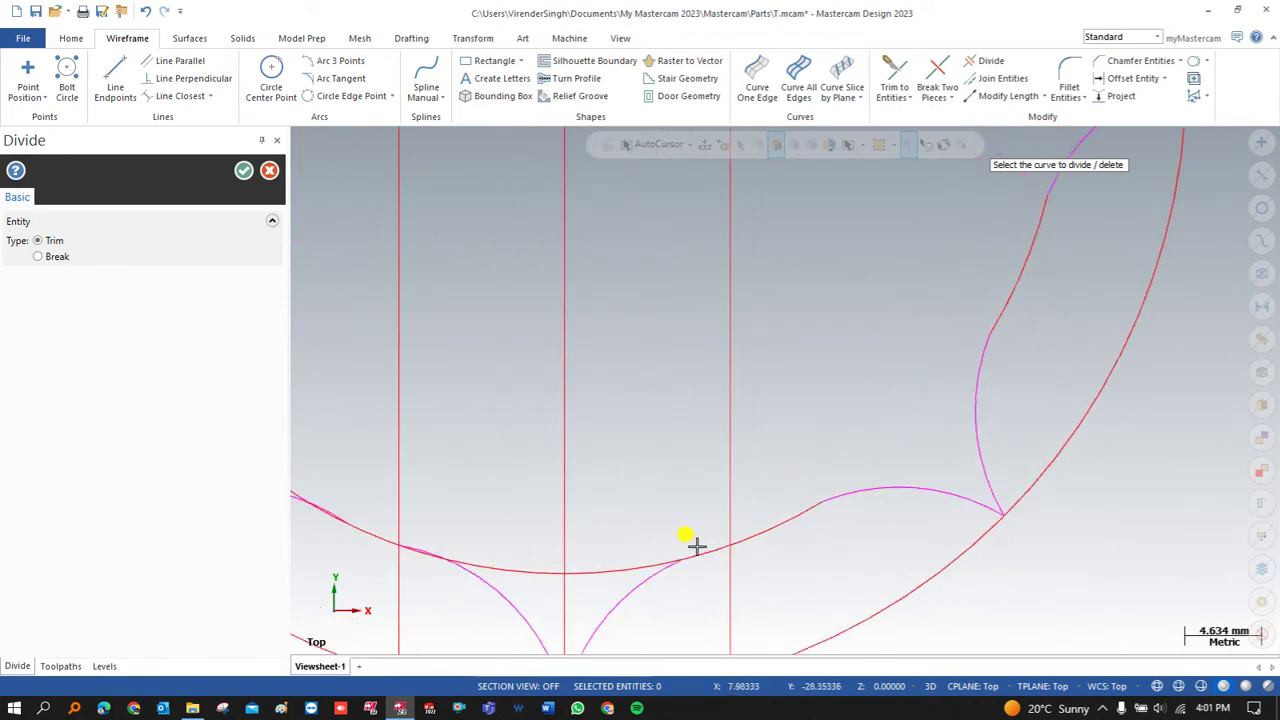
# Trim the remaining arc overlaps and inner-circle sections at the bottom, lower-left and left teeth, then leave the Divide command.
pyautogui.scroll(-2, 823, 451)
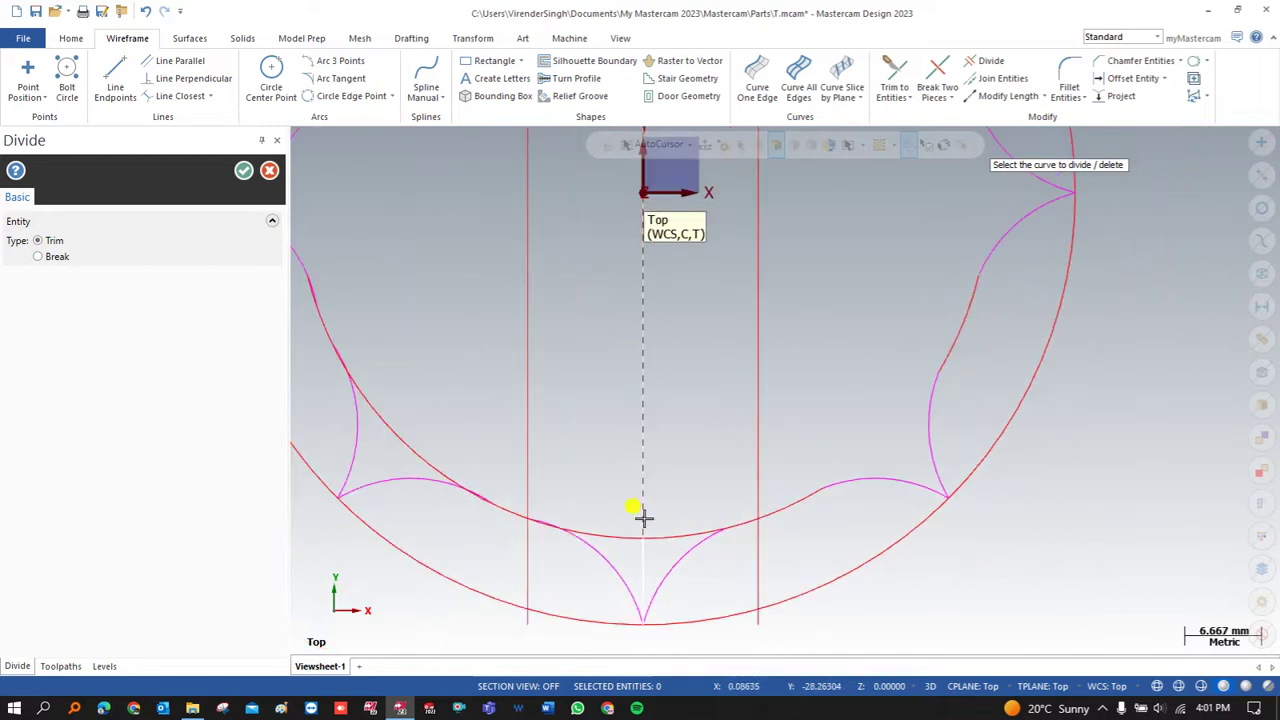
pyautogui.scroll(2, 548, 514)
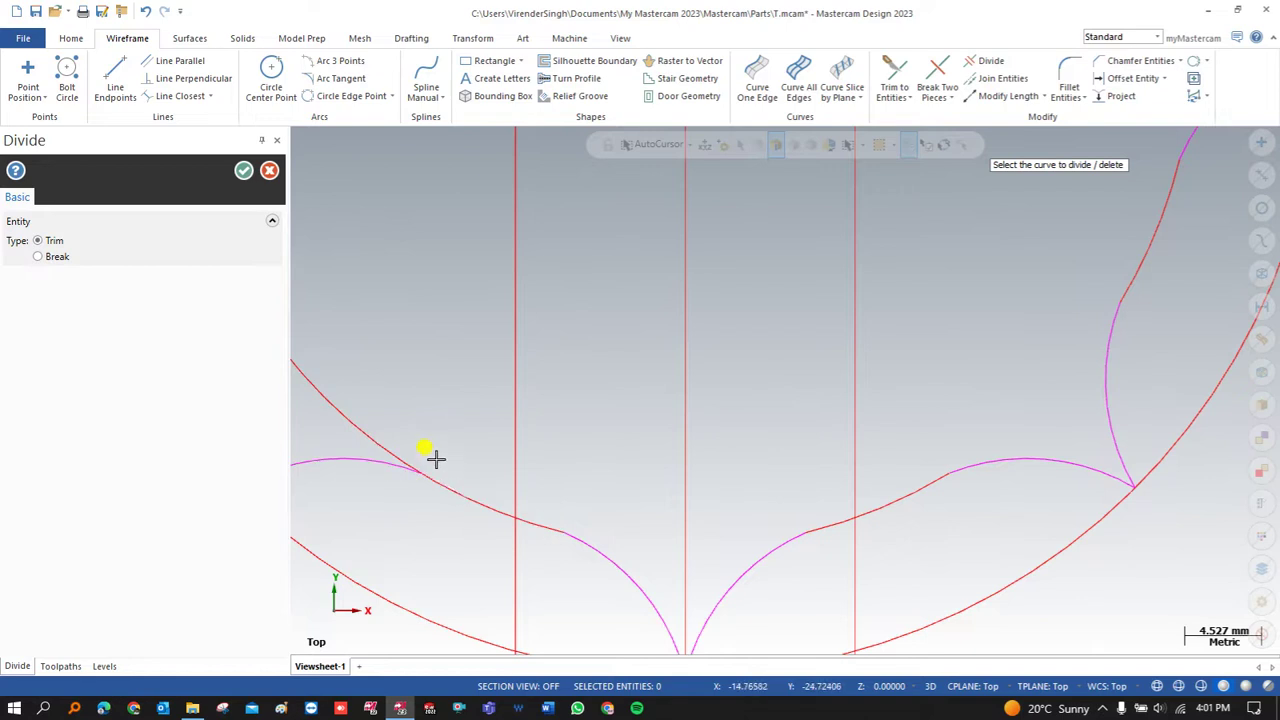
pyautogui.scroll(-2, 749, 491)
pyautogui.scroll(-1, 531, 374)
pyautogui.scroll(1, 503, 393)
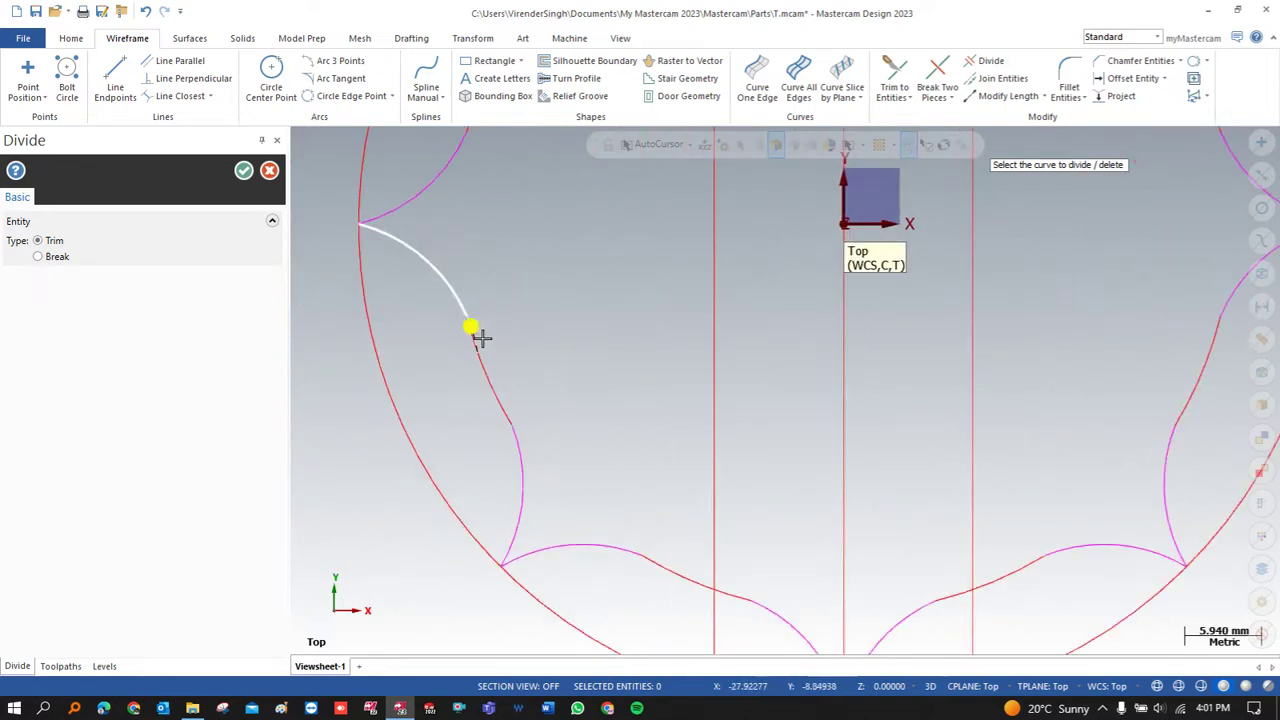
pyautogui.scroll(-2, 520, 371)
pyautogui.scroll(1, 503, 243)
pyautogui.scroll(-1, 508, 303)
pyautogui.scroll(-1, 507, 302)
pyautogui.click(267, 170)
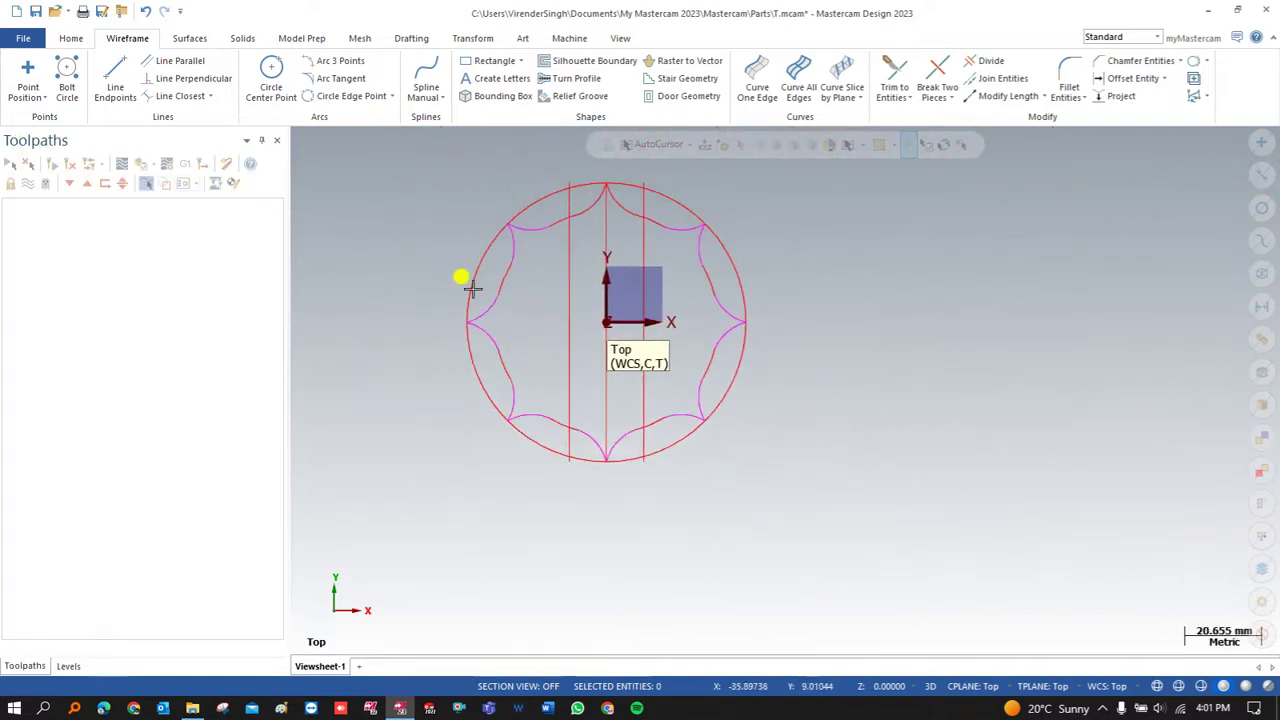
# Delete the vertical centre line and its two offset lines.
pyautogui.click(567, 316)
pyautogui.click(606, 246)
pyautogui.click(641, 250)
pyautogui.press('Delete')
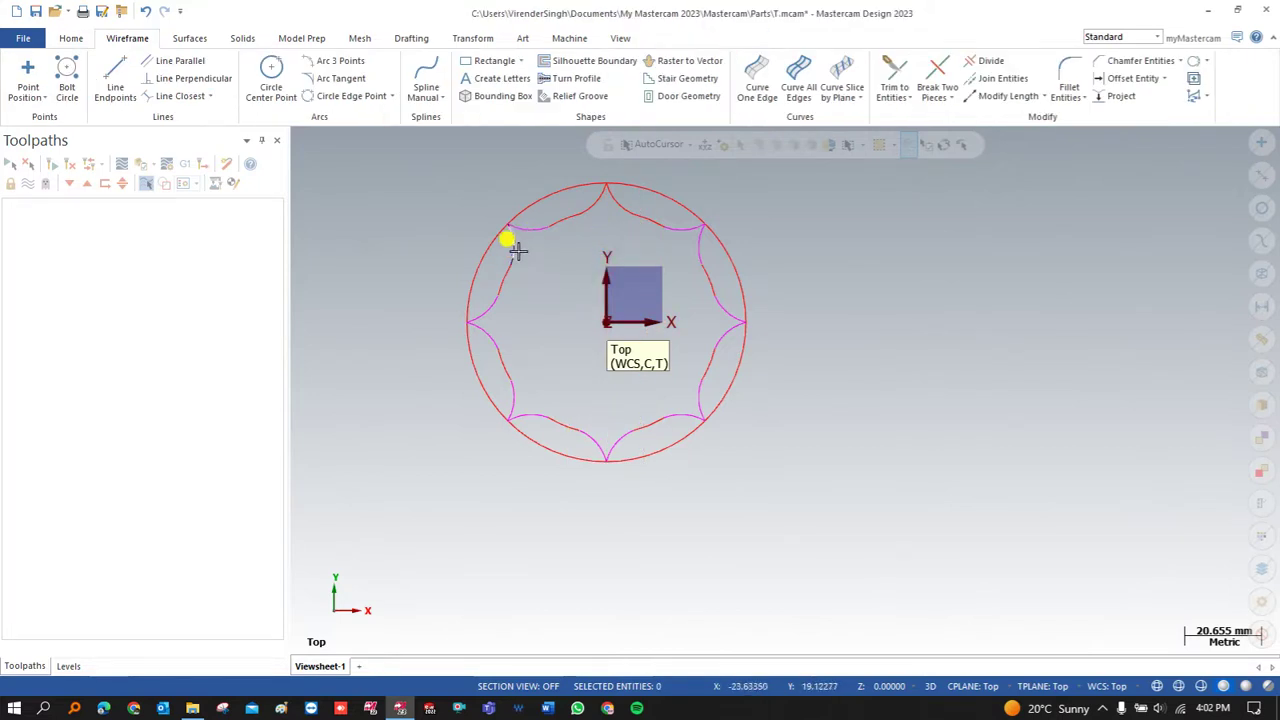
pyautogui.scroll(4, 565, 198)
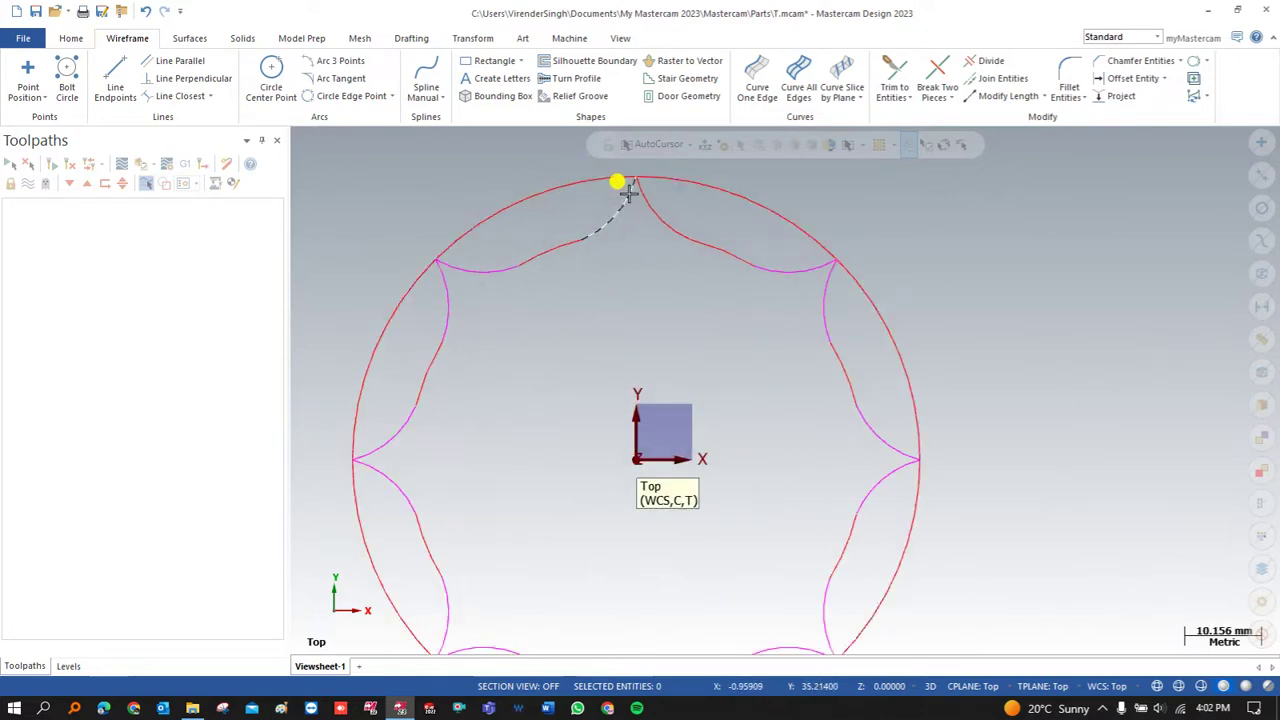
pyautogui.scroll(-1, 563, 215)
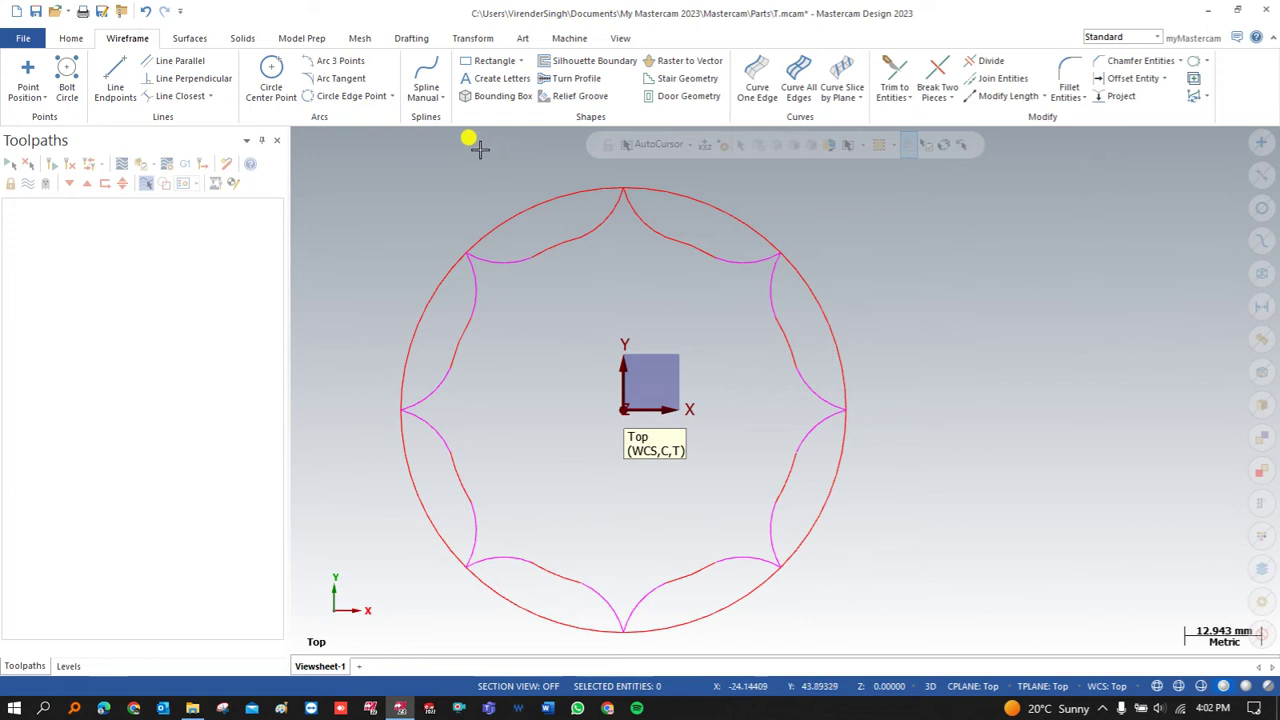
# Draw a 30 mm diameter circle centred on the origin, inside the scalloped profile.
pyautogui.scroll(-1, 481, 150)
pyautogui.click(270, 80)
pyautogui.click(597, 367)
pyautogui.click(560, 412)
pyautogui.doubleClick(108, 373)
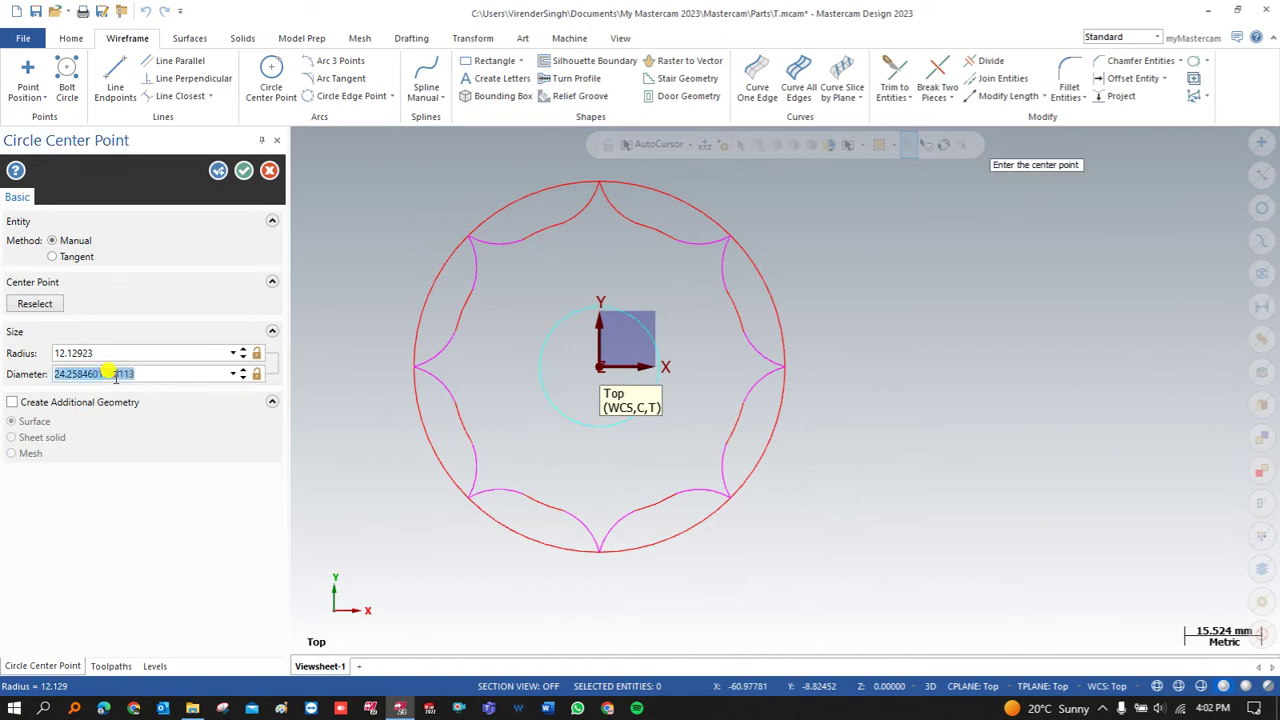
pyautogui.write('0')
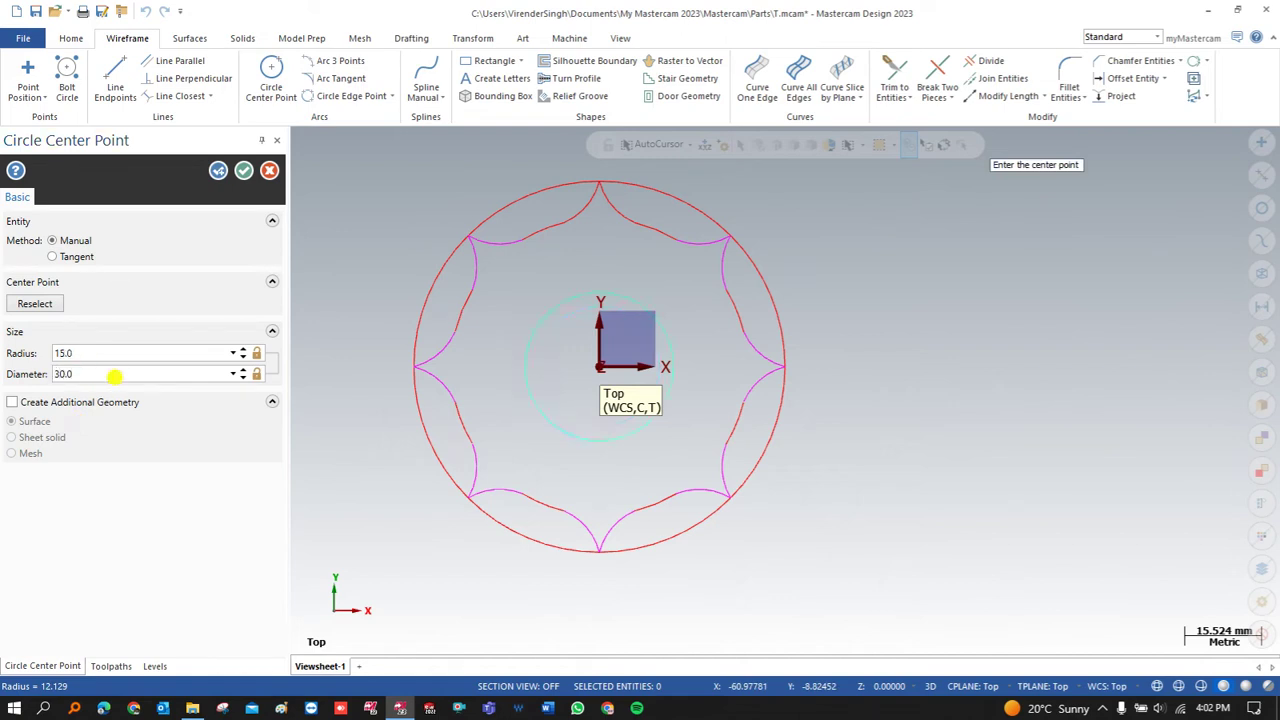
pyautogui.click(244, 170)
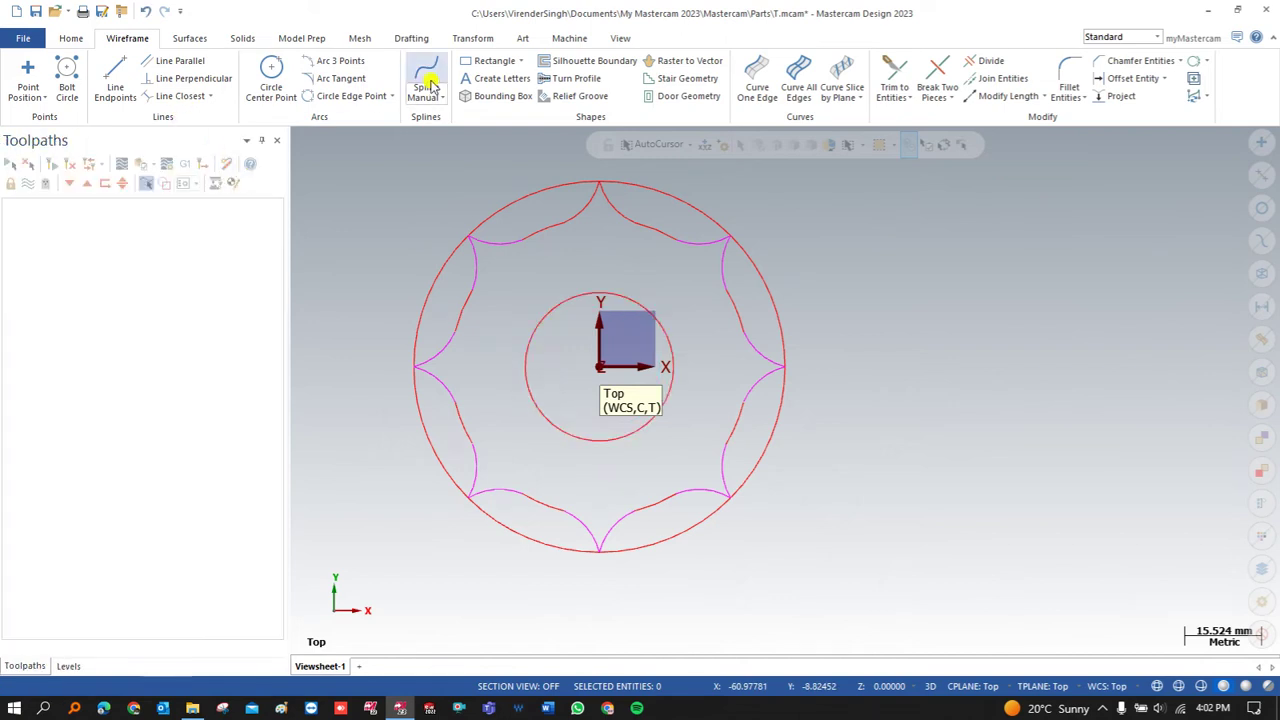
# Draw a 10 mm by 10 mm rectangle anchored by its centre on the top quadrant of the 30 mm circle.
pyautogui.click(487, 61)
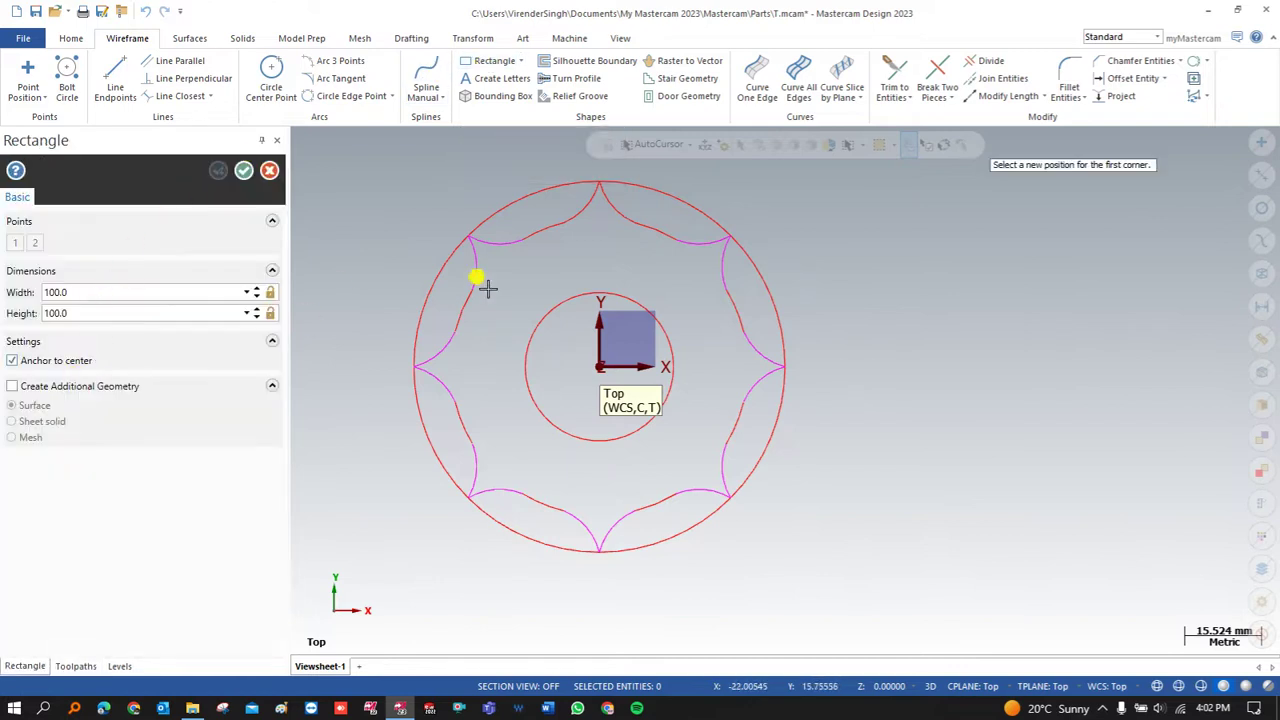
pyautogui.click(600, 291)
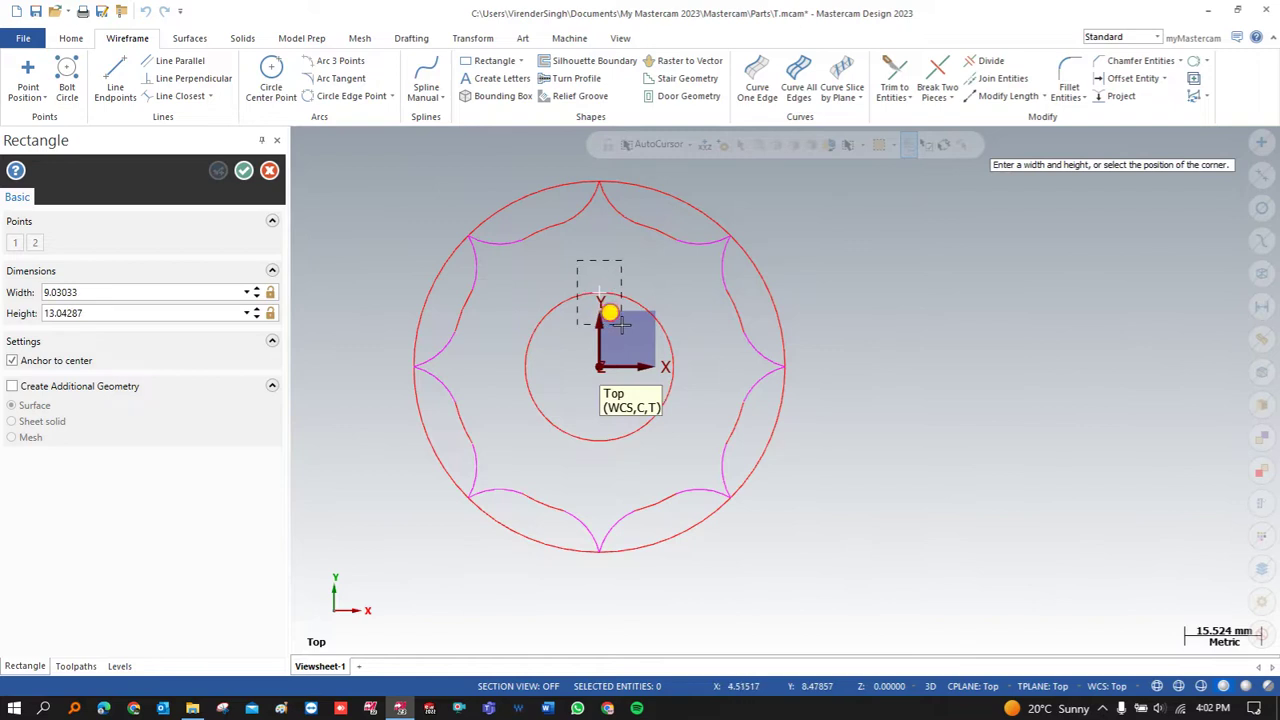
pyautogui.doubleClick(110, 292)
pyautogui.write('10')
pyautogui.press('Tab')
pyautogui.write('10')
pyautogui.press('Tab')
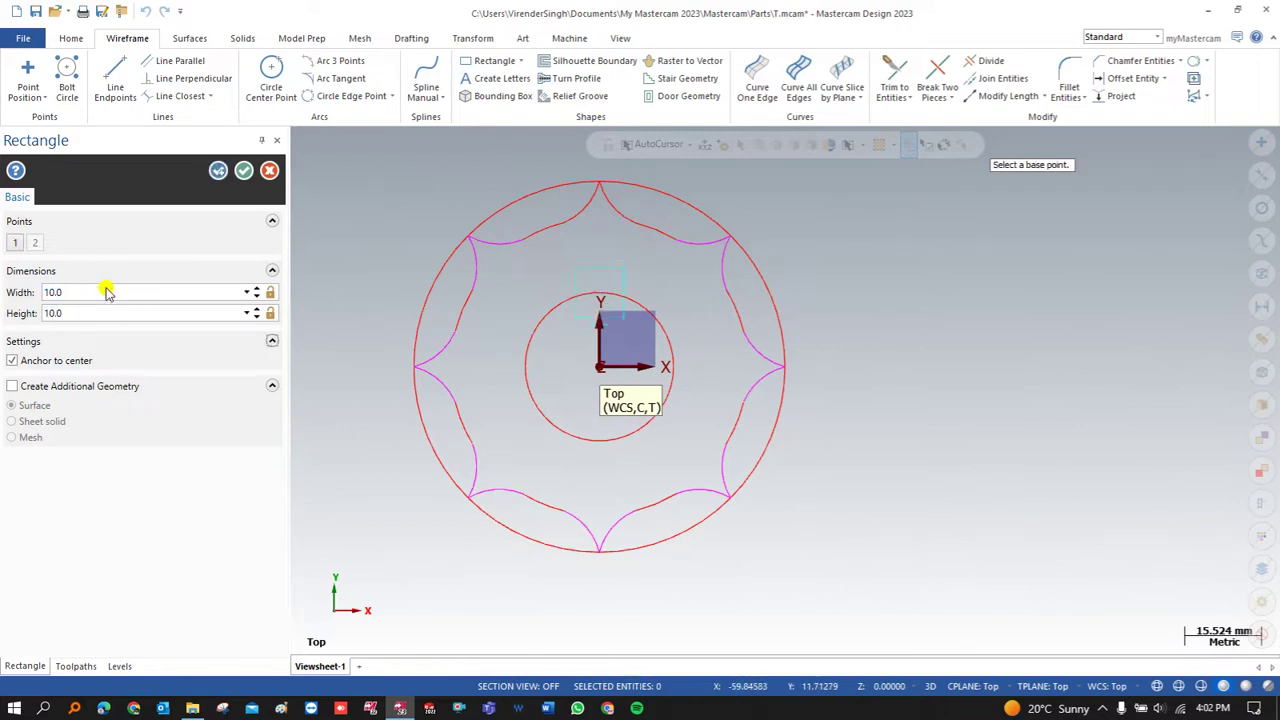
pyautogui.click(243, 171)
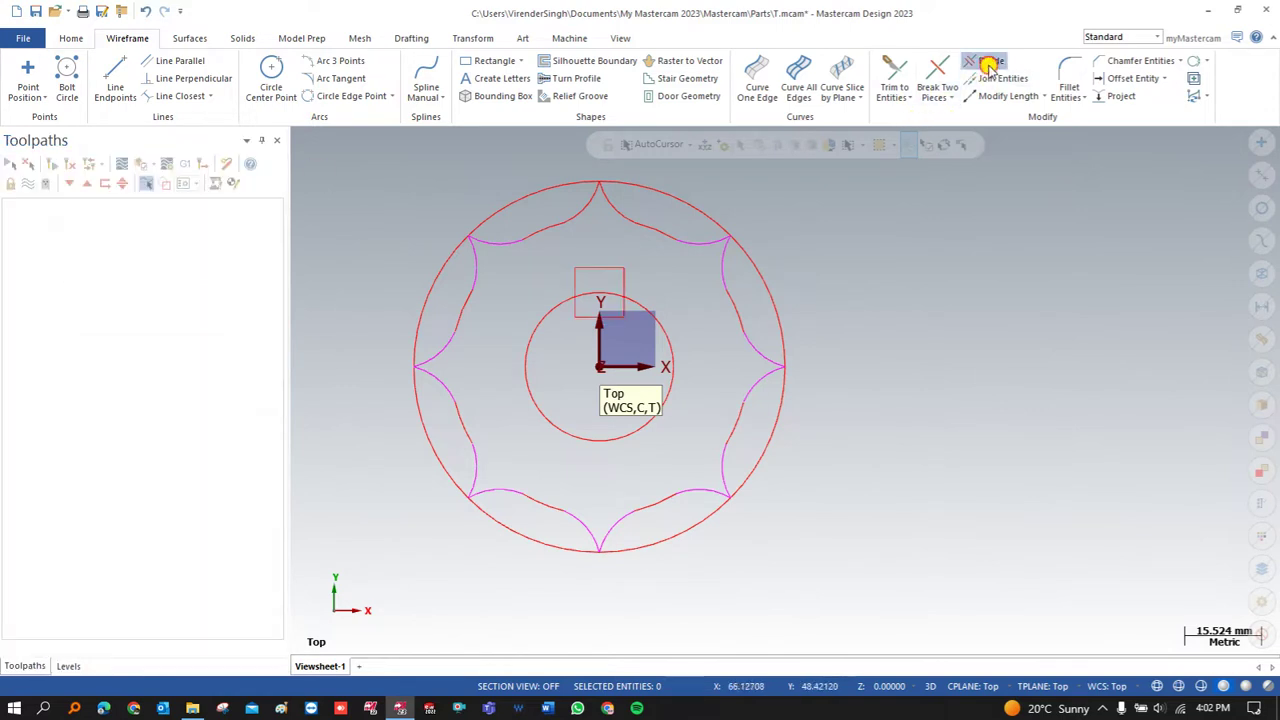
# Trim away the rectangle's lower portion and the circle's arc inside it with Divide, leaving an open keyway on the bore.
pyautogui.click(982, 60)
pyautogui.click(576, 308)
pyautogui.click(588, 317)
pyautogui.click(585, 295)
pyautogui.click(623, 309)
pyautogui.click(243, 171)
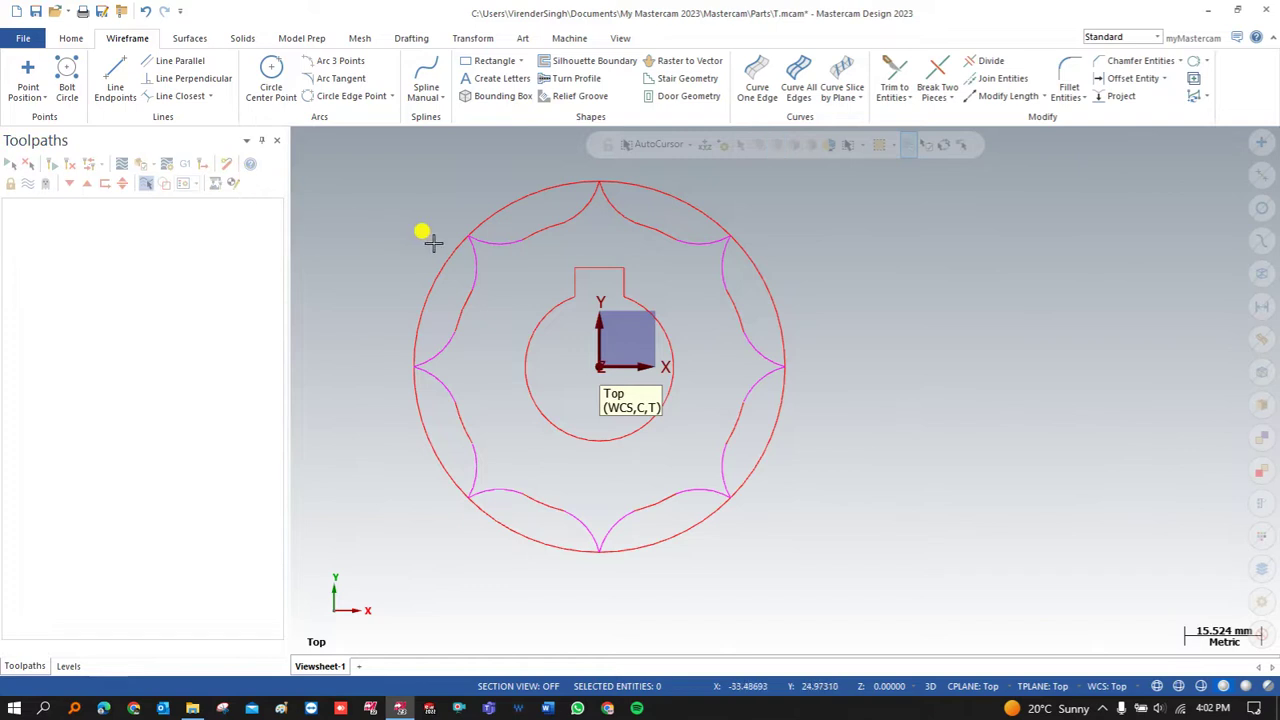
# Clear the magenta colours from the tooth arcs and delete the outer circle touching the tooth tips.
pyautogui.rightClick(402, 180)
pyautogui.click(476, 166)
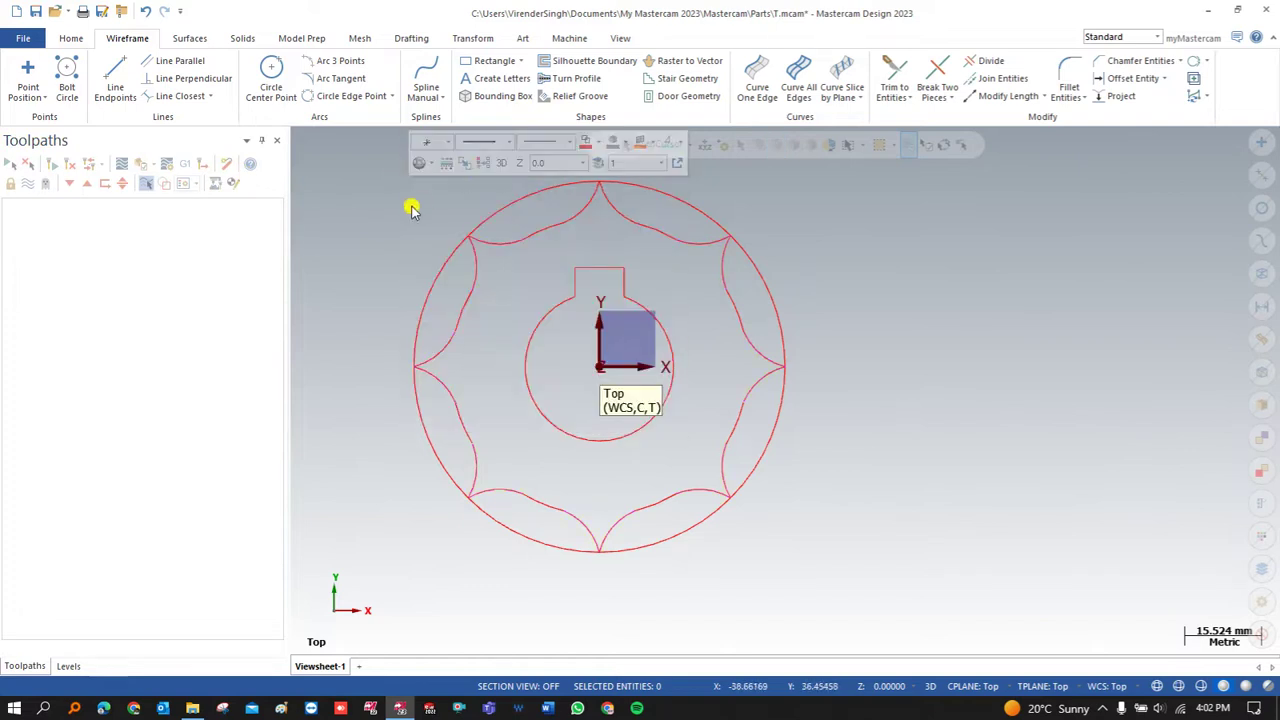
pyautogui.scroll(-2, 528, 255)
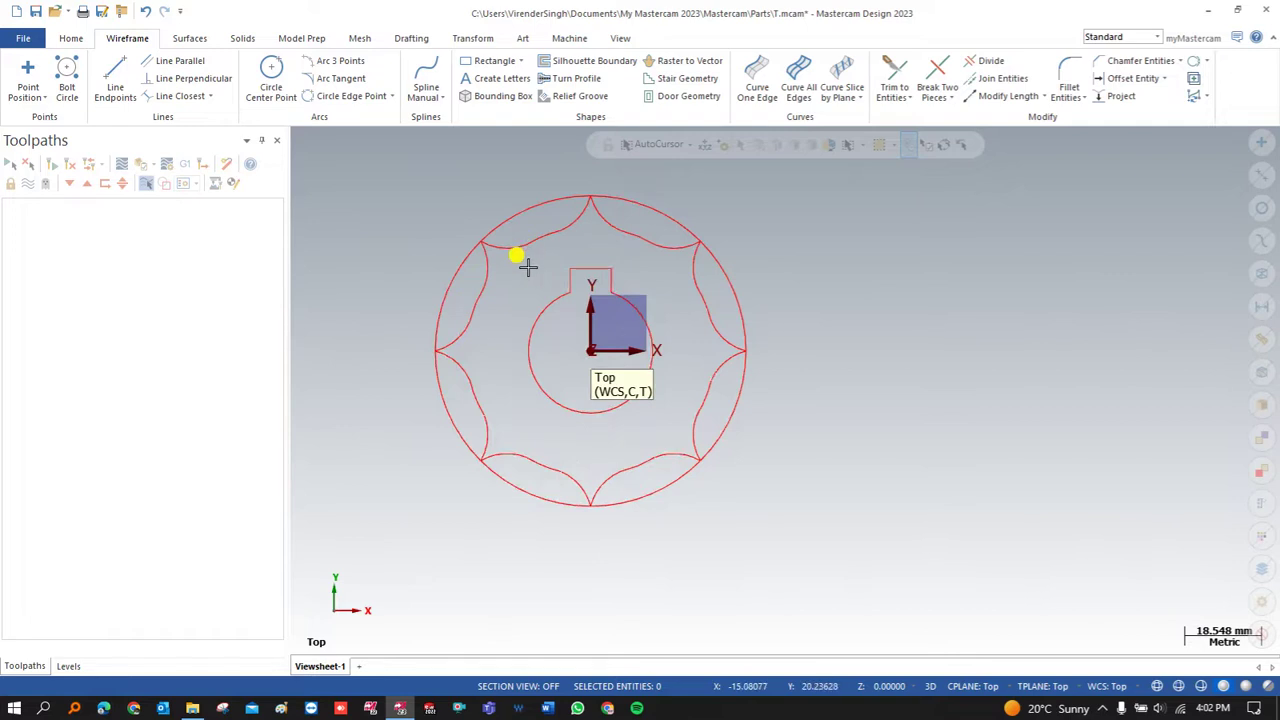
pyautogui.click(455, 278)
pyautogui.press('Delete')
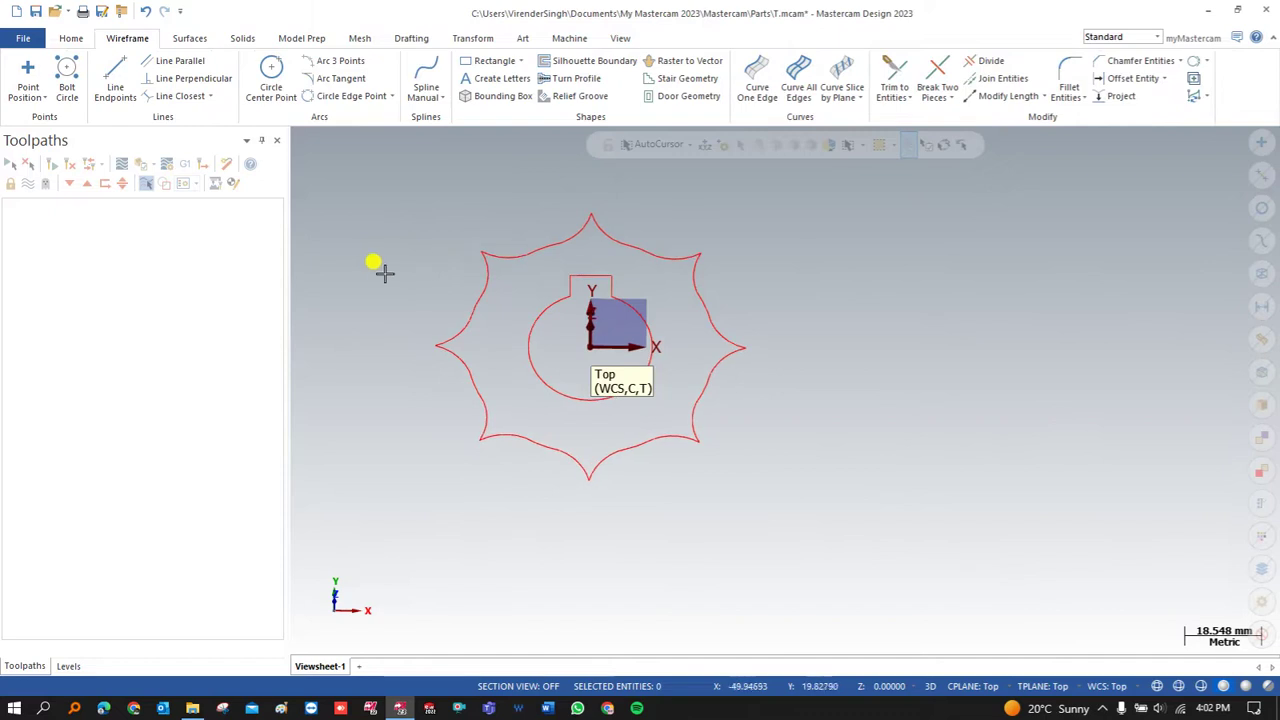
pyautogui.rightClick(398, 270)
pyautogui.click(414, 357)
# Add the default wire EDM machine to the part.
pyautogui.click(569, 38)
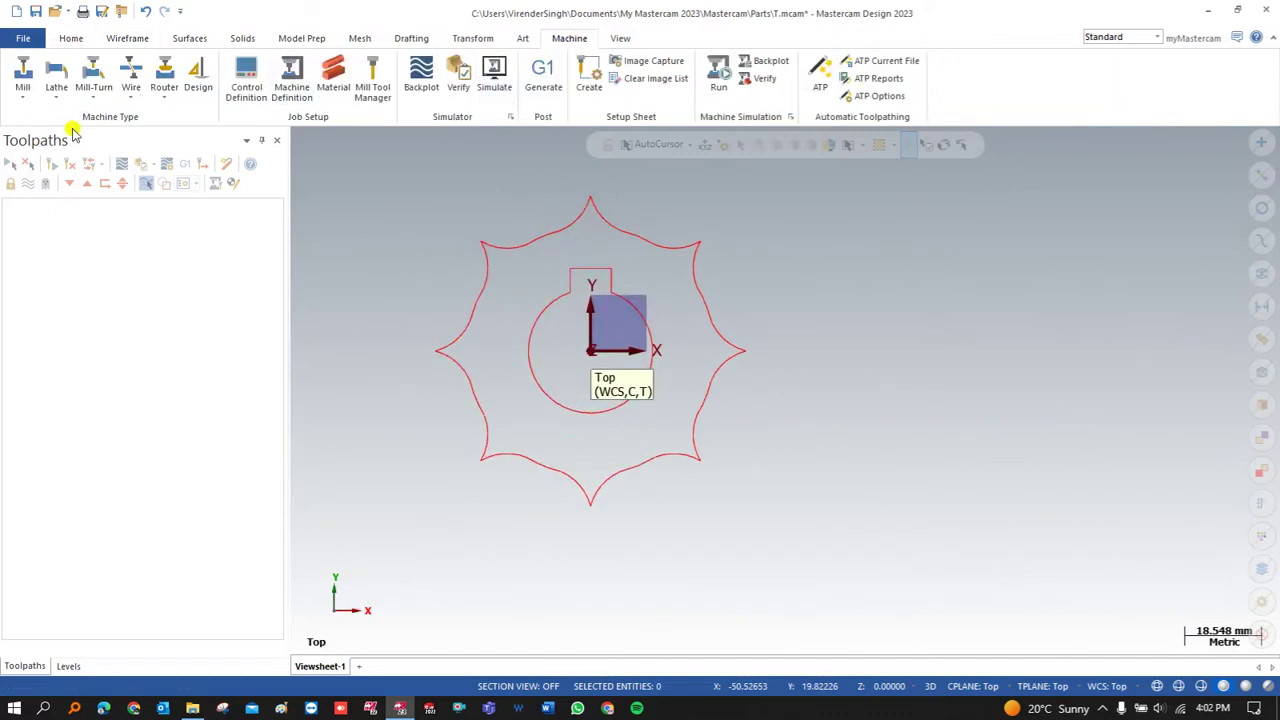
pyautogui.click(130, 78)
pyautogui.click(160, 134)
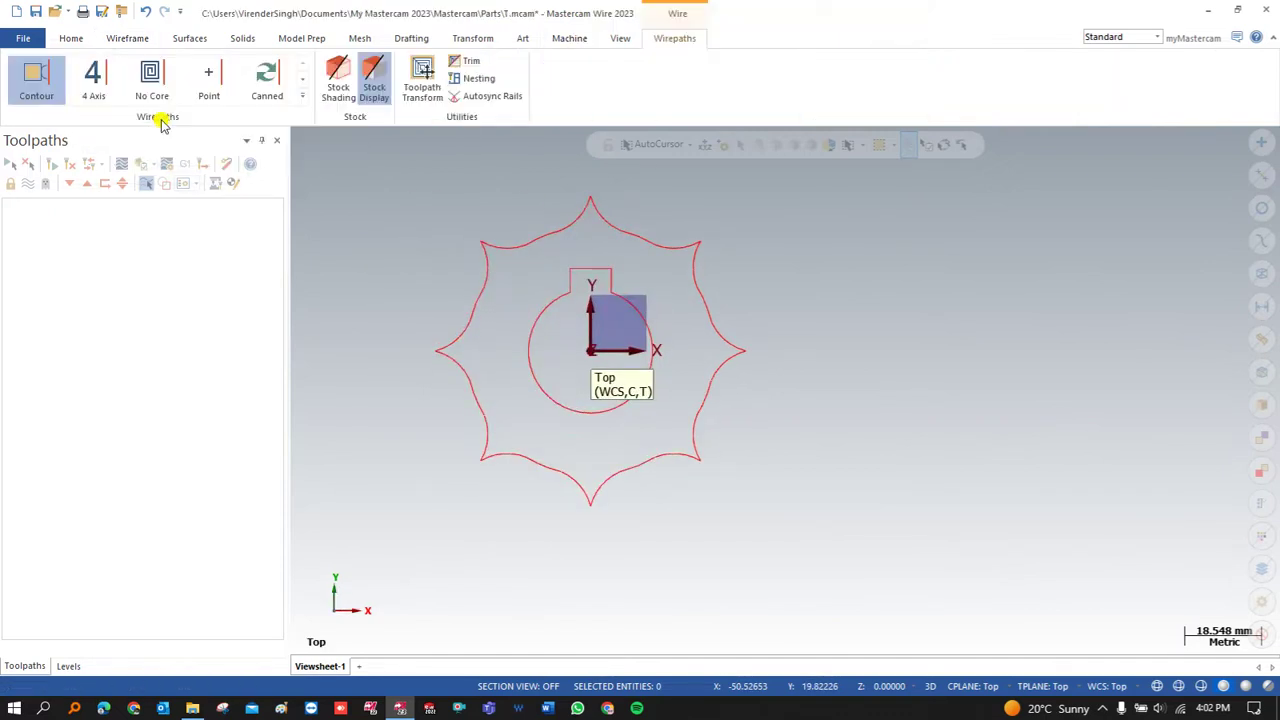
# Set up displayed cylindrical stock along the Z axis, 20 mm high and 75 mm in diameter.
pyautogui.click(78, 257)
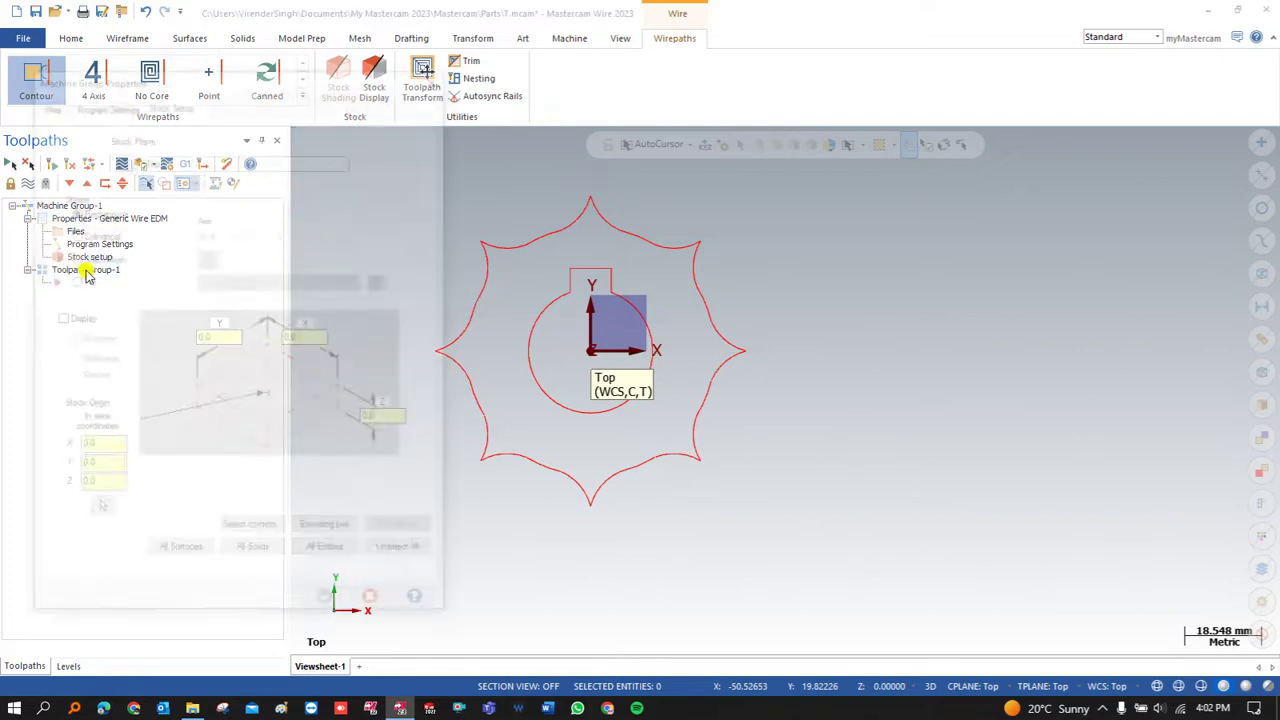
pyautogui.click(72, 233)
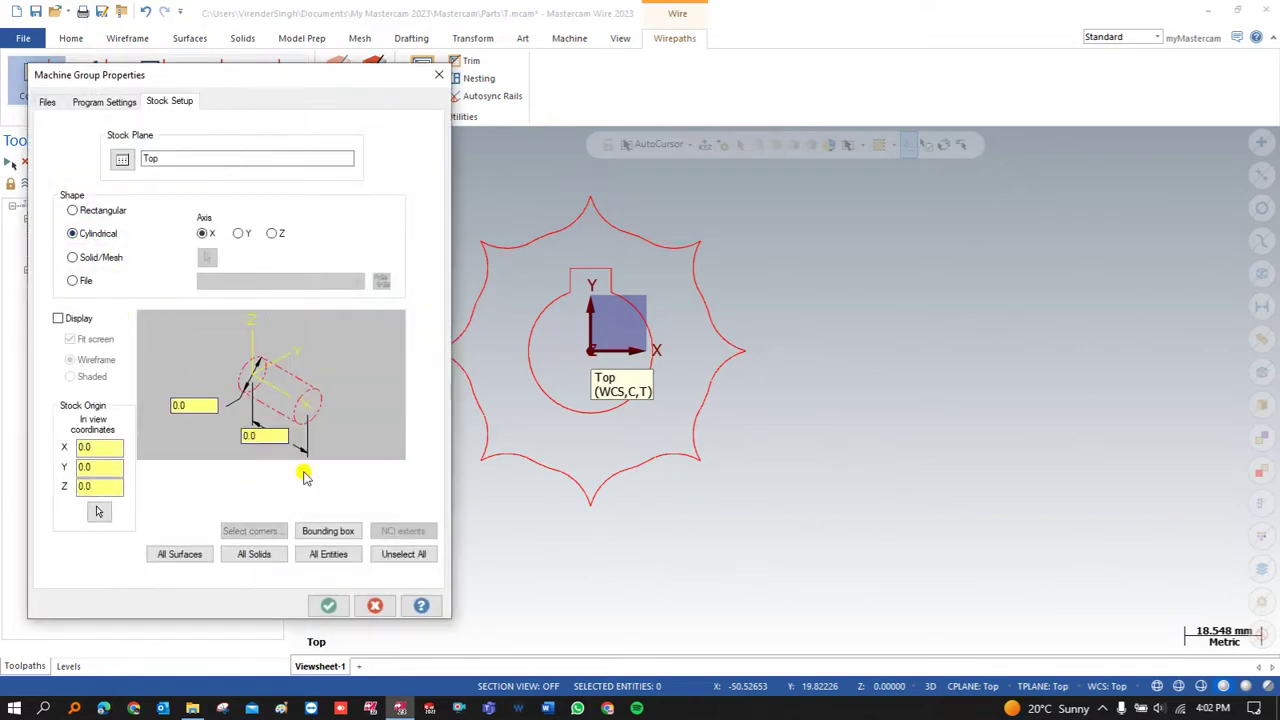
pyautogui.click(271, 233)
pyautogui.click(322, 554)
pyautogui.click(194, 407)
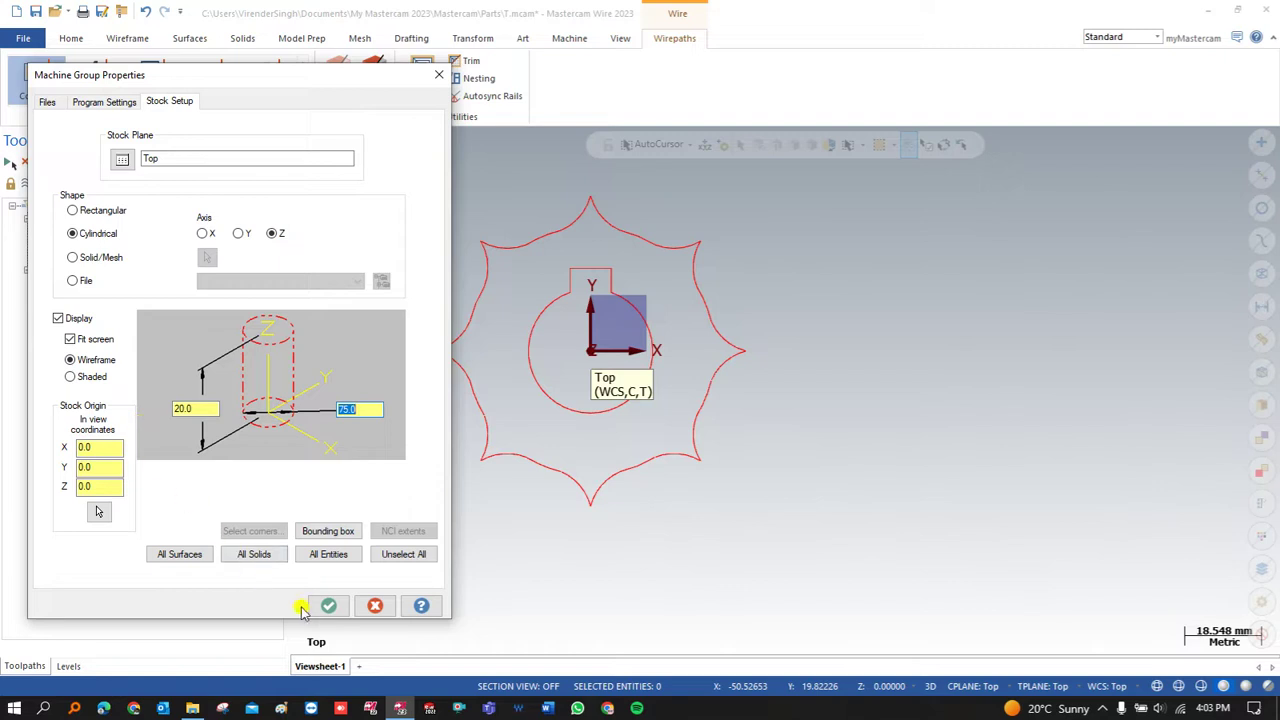
pyautogui.click(328, 605)
pyautogui.moveTo(394, 414); pyautogui.dragTo(406, 340, button='middle')
pyautogui.rightClick(343, 300)
pyautogui.click(427, 405)
# Place two thread points, one outside the stock just above the top tooth and one inside the keyway.
pyautogui.scroll(4, 400, 291)
pyautogui.scroll(1, 455, 277)
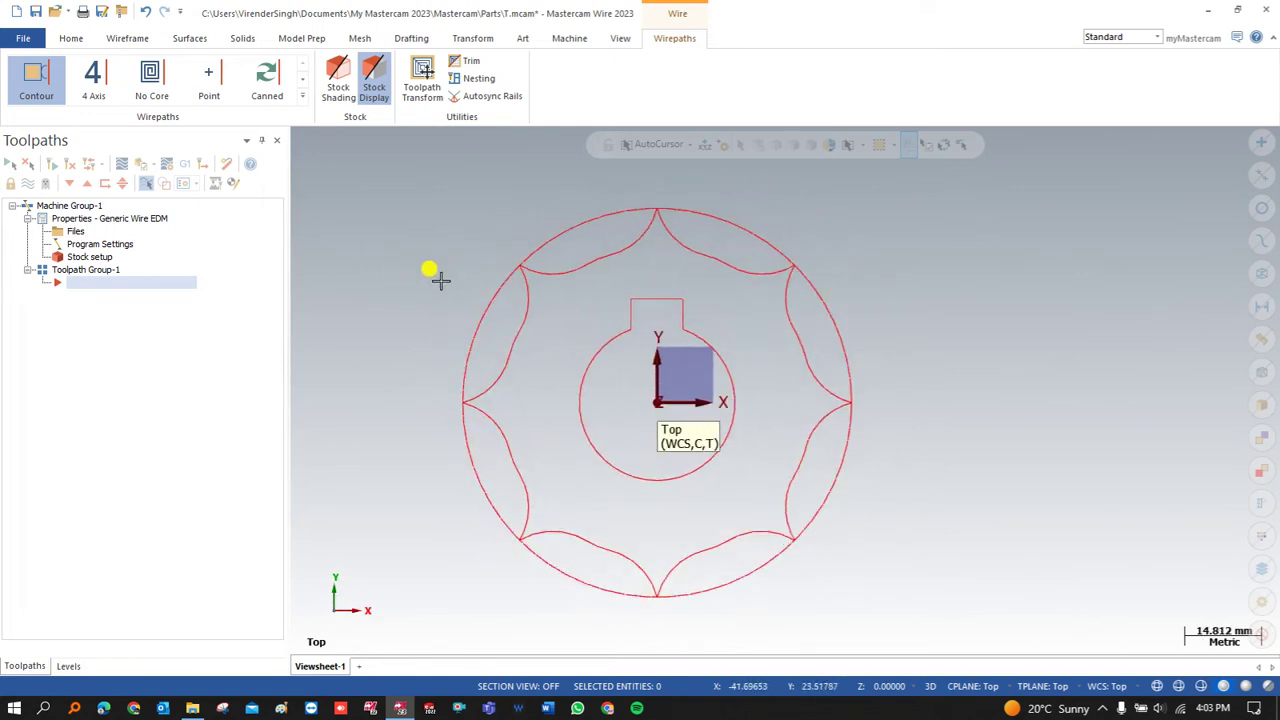
pyautogui.scroll(-1, 449, 239)
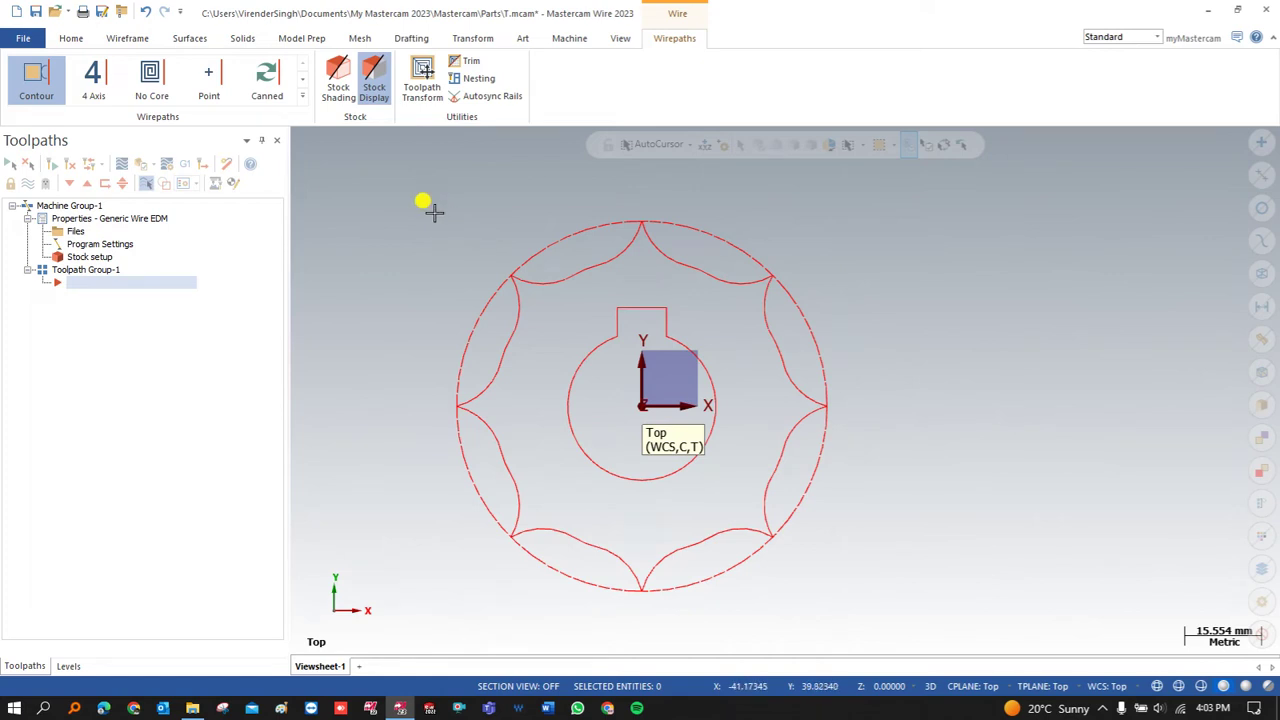
pyautogui.scroll(-2, 470, 228)
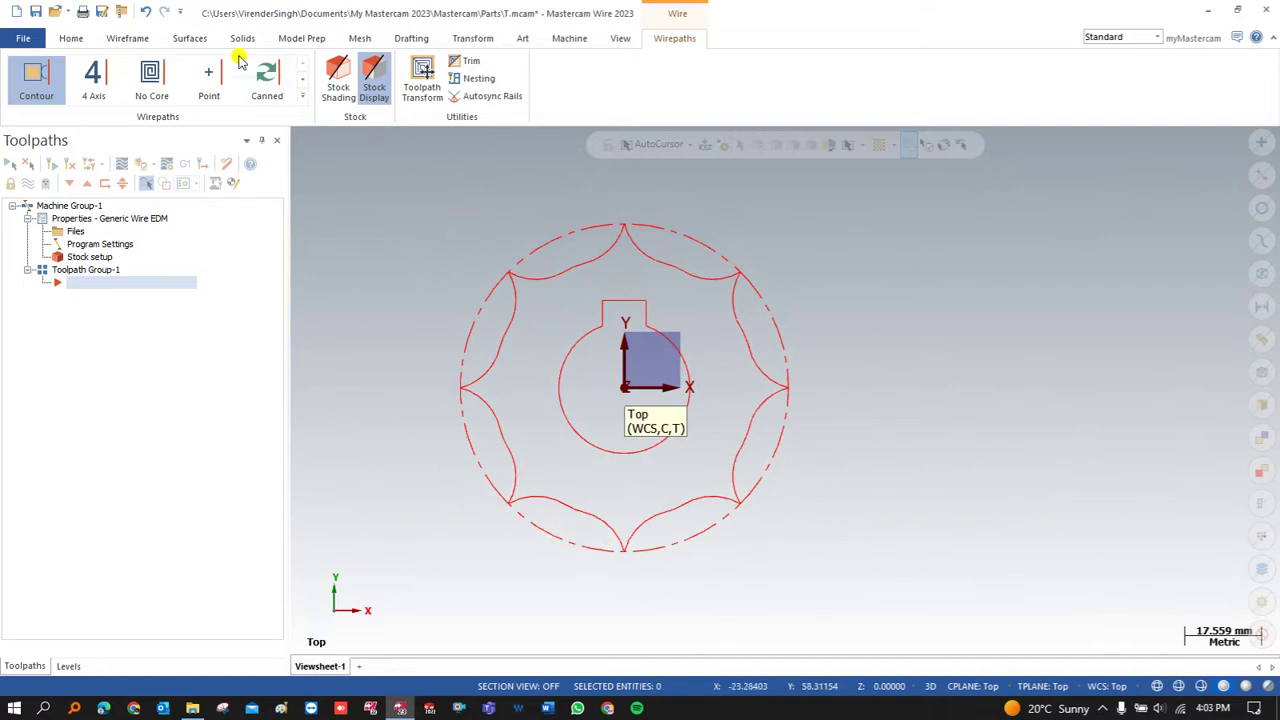
pyautogui.click(128, 38)
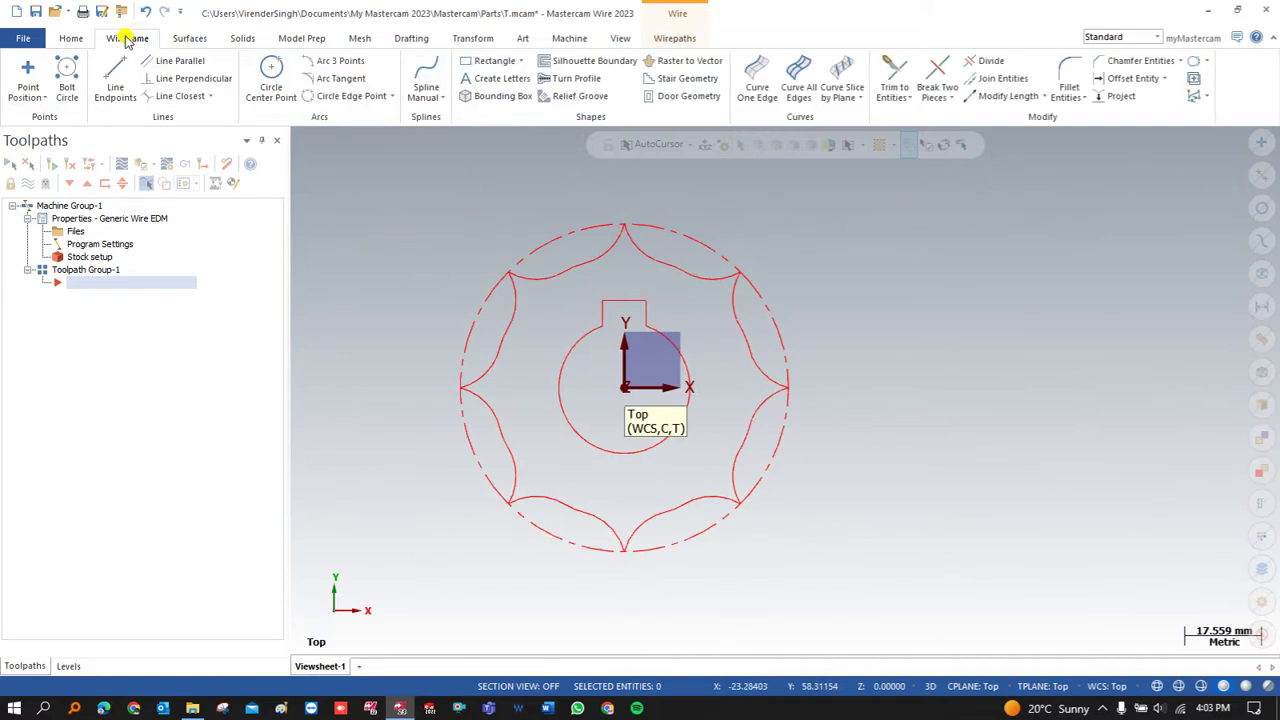
pyautogui.click(28, 70)
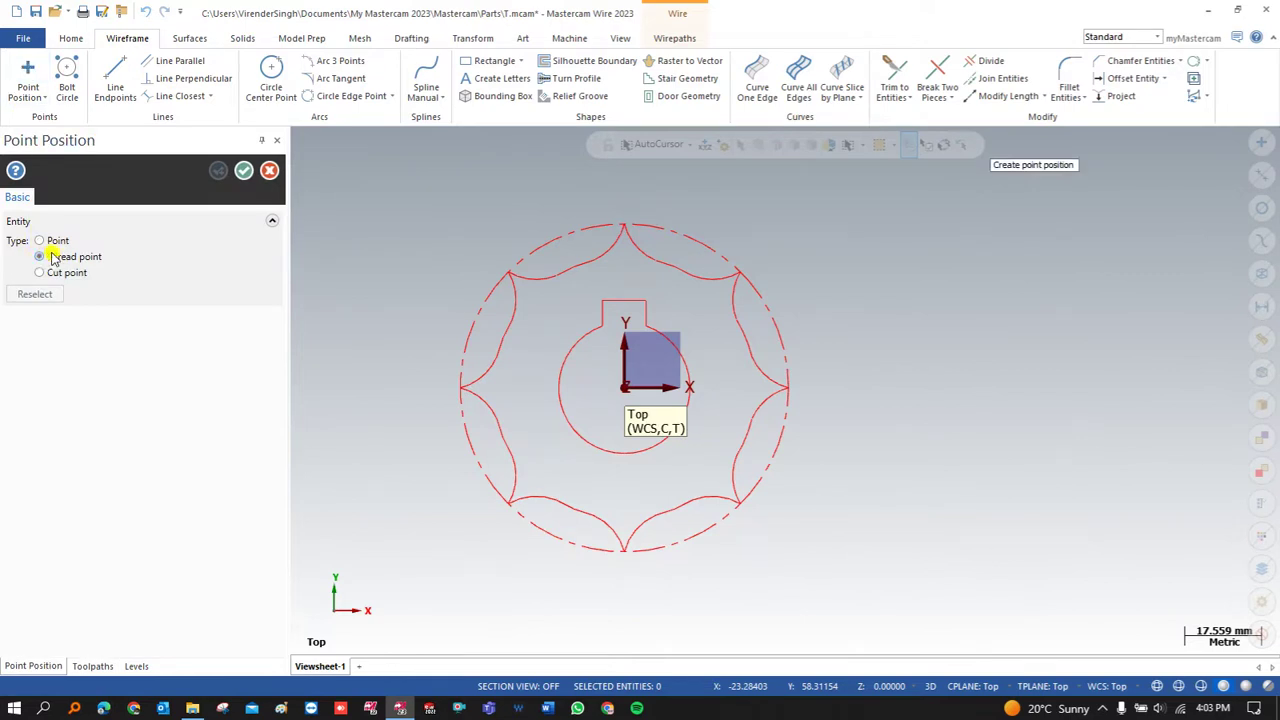
pyautogui.click(621, 190)
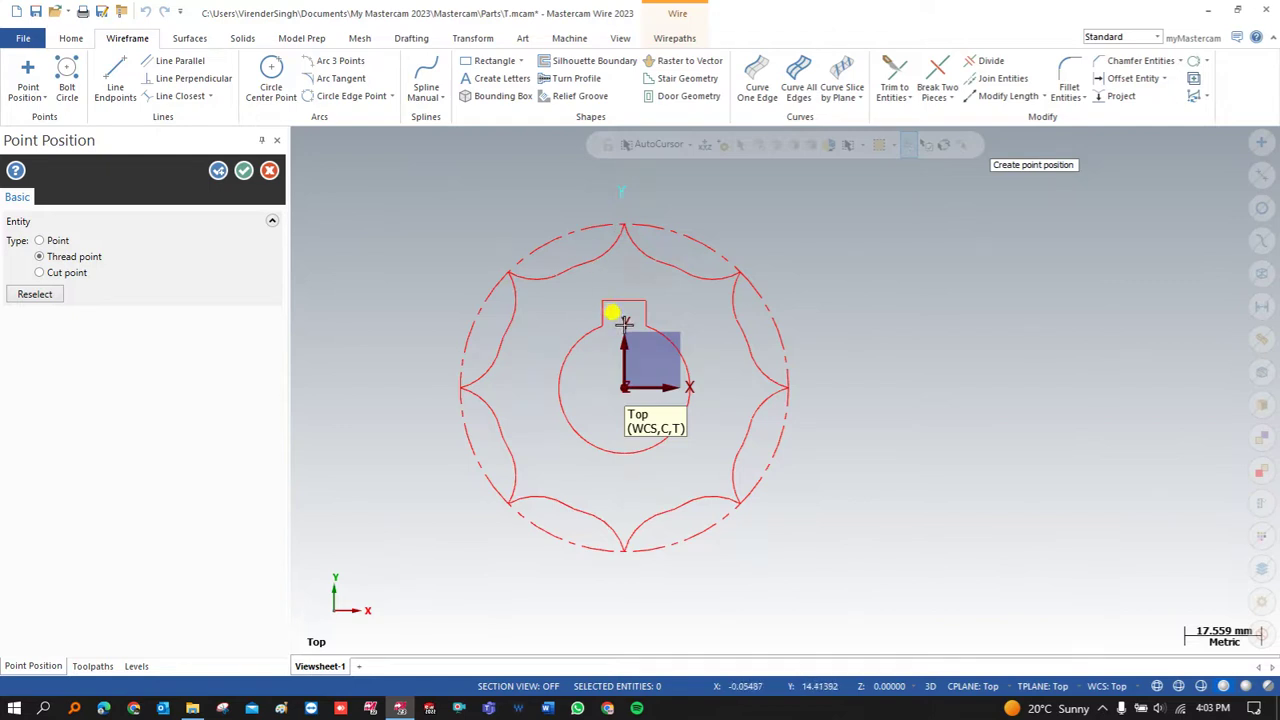
pyautogui.scroll(3, 622, 320)
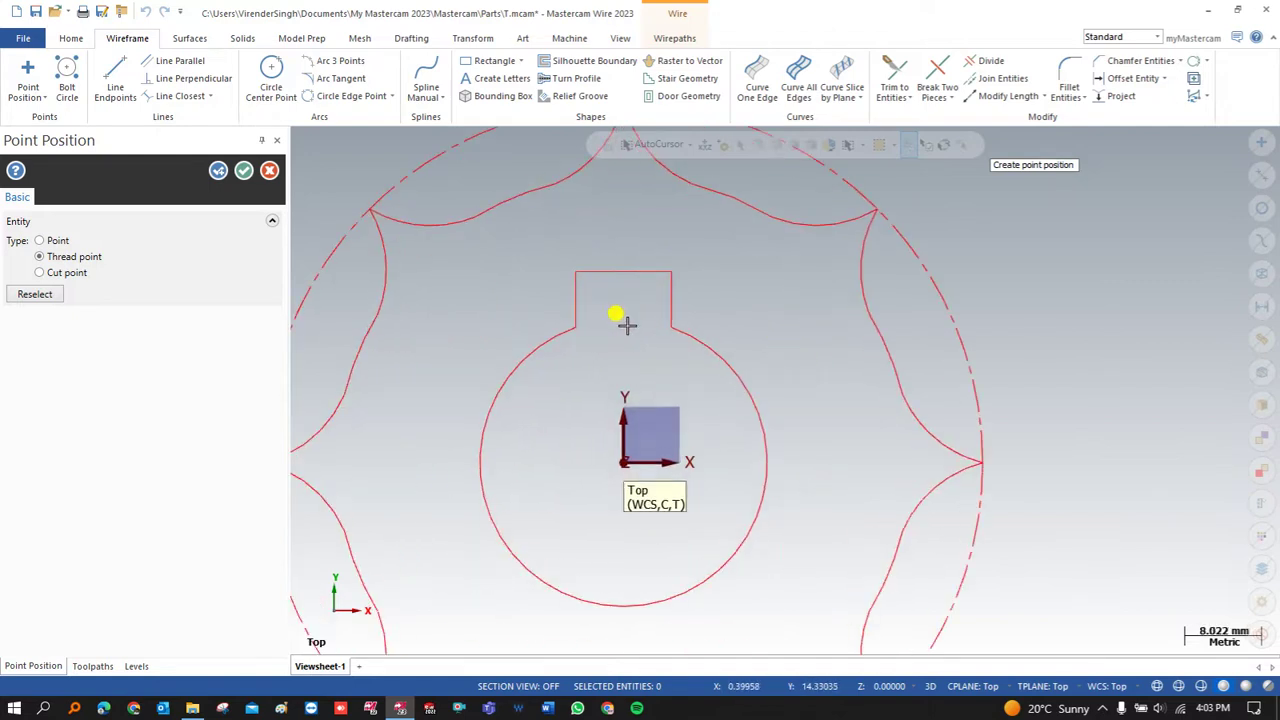
pyautogui.click(621, 318)
pyautogui.click(243, 170)
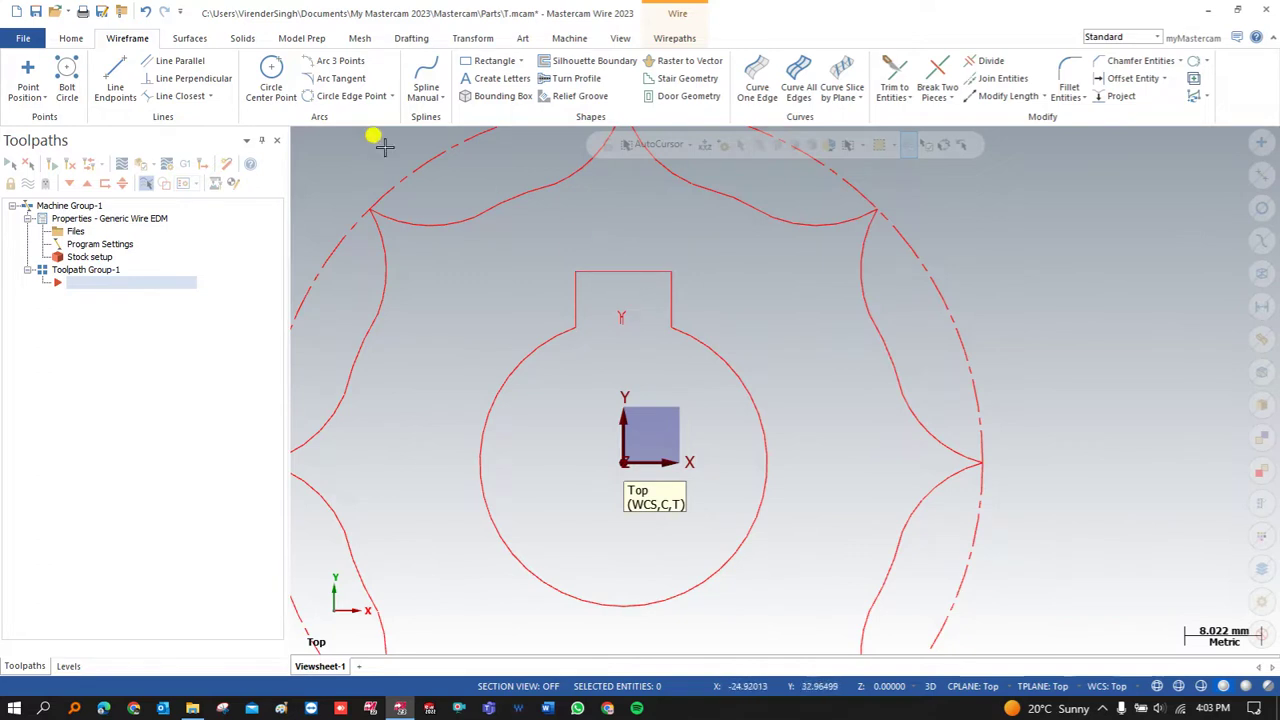
# Draw a short vertical line downward from the midpoint of the keyway's top edge.
pyautogui.click(115, 80)
pyautogui.click(623, 274)
pyautogui.click(620, 292)
pyautogui.press('Escape')
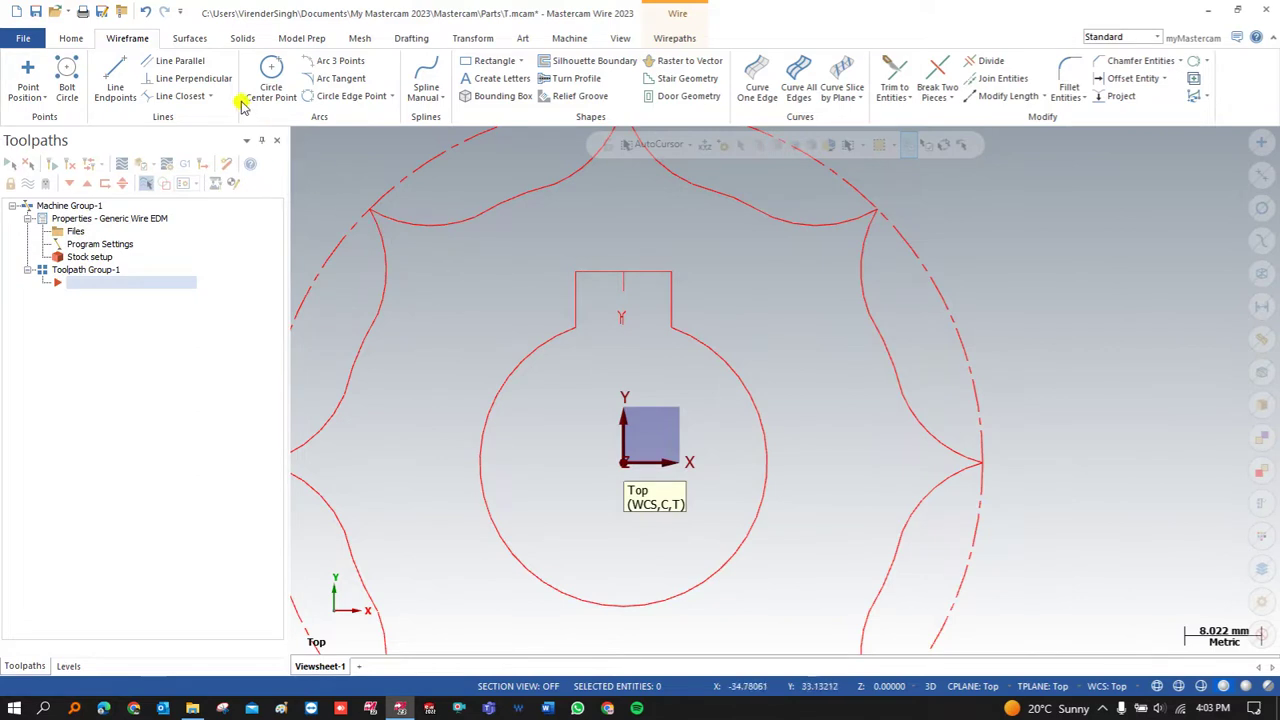
# Break the keyway's top edge at the short vertical line with Divide set to Break, and delete that helper line.
pyautogui.click(975, 62)
pyautogui.click(57, 257)
pyautogui.click(585, 262)
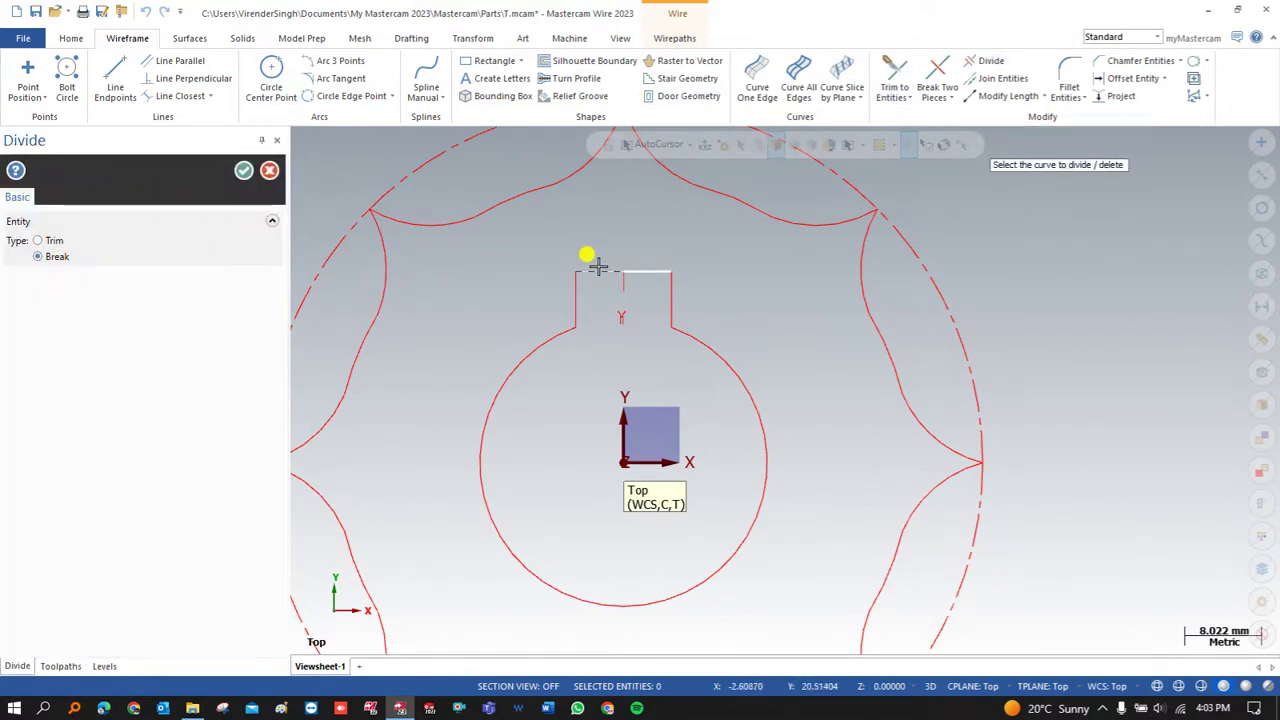
pyautogui.click(243, 170)
pyautogui.click(620, 272)
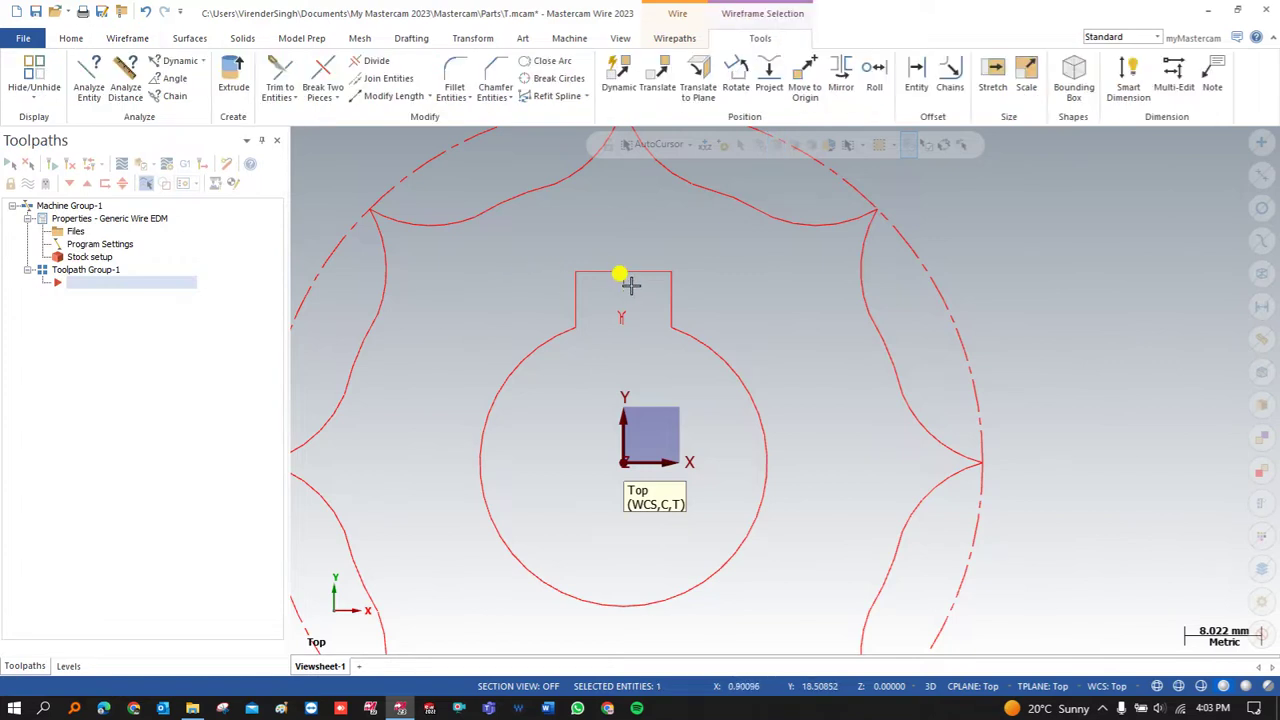
pyautogui.press('Escape')
# Examine the scalloped profile, keyed bore and both thread points within the stock outline, and bring up the wirepath commands.
pyautogui.scroll(-2, 600, 340)
pyautogui.scroll(-1, 622, 337)
pyautogui.scroll(-1, 621, 330)
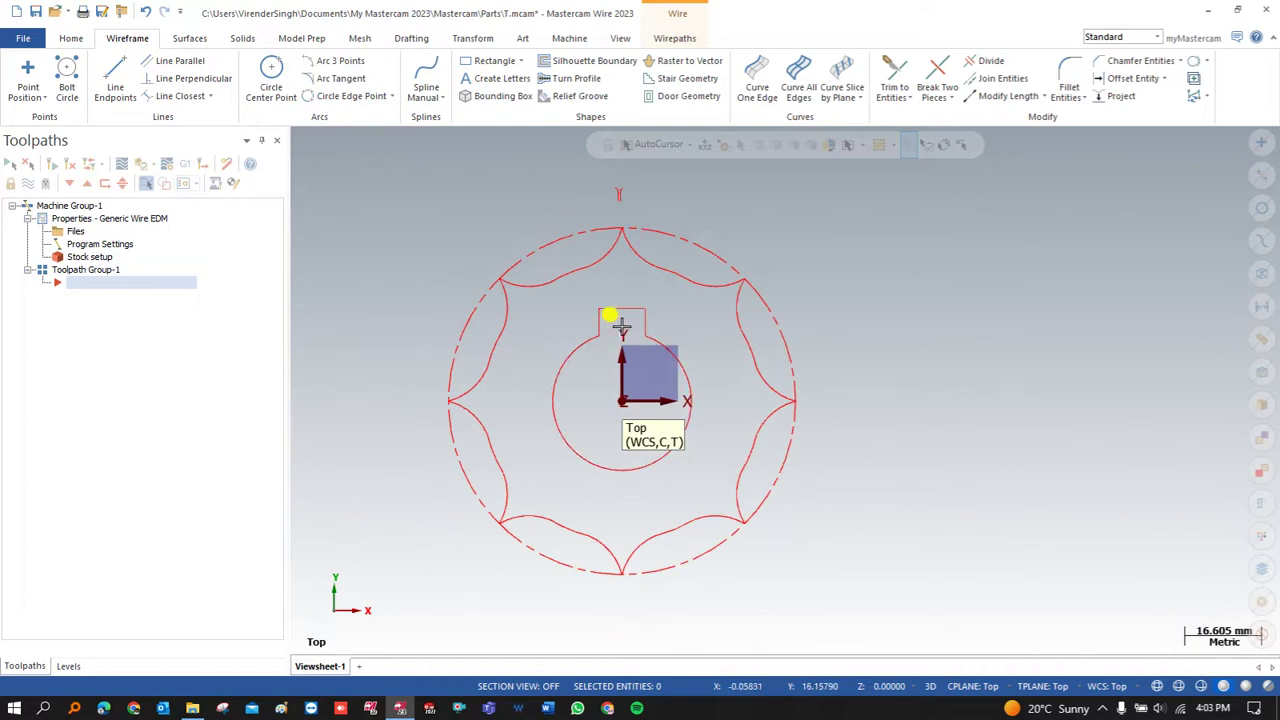
pyautogui.scroll(1, 622, 327)
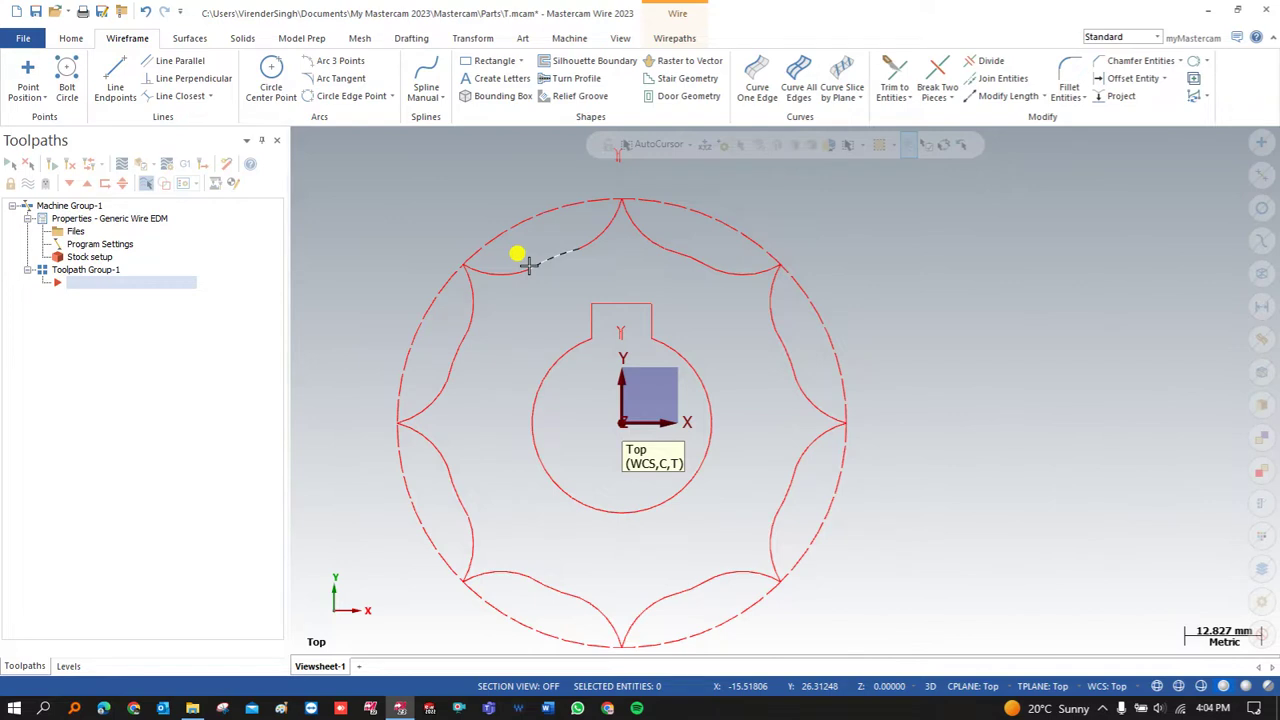
pyautogui.moveTo(534, 263); pyautogui.dragTo(473, 240, button='middle')
pyautogui.rightClick(473, 240)
pyautogui.click(487, 287)
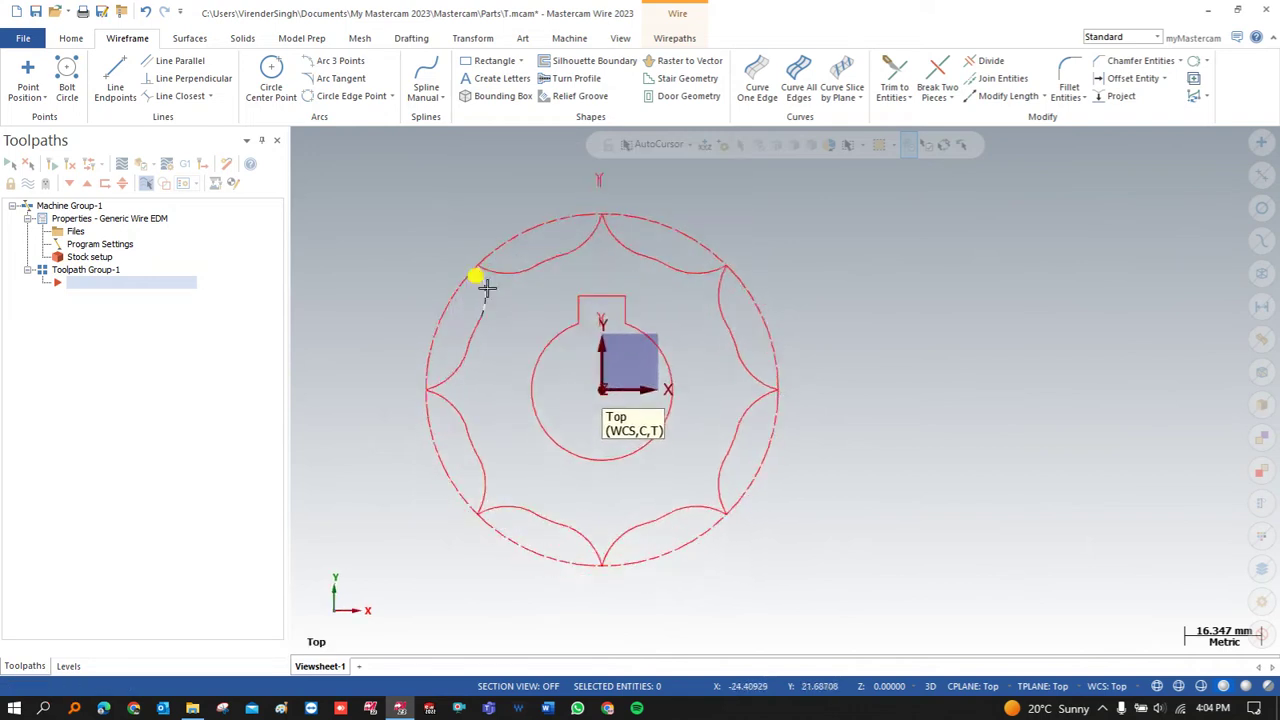
pyautogui.scroll(1, 540, 305)
pyautogui.scroll(1, 544, 308)
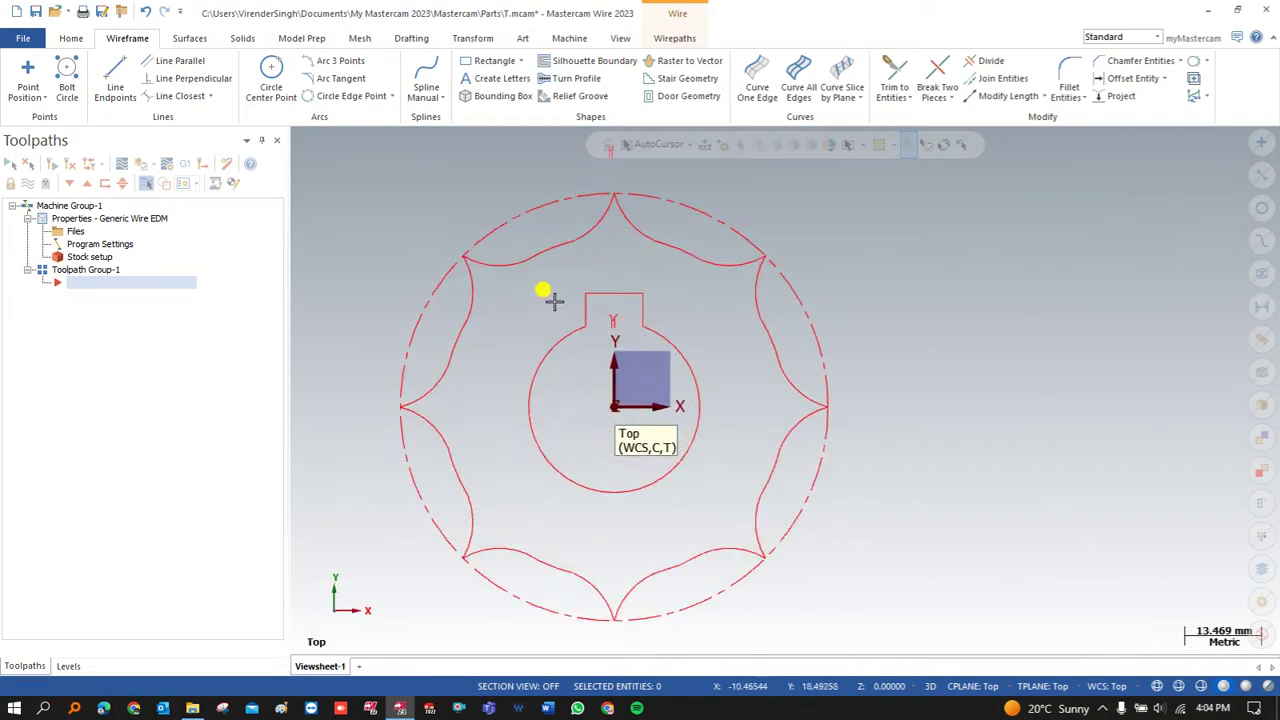
pyautogui.scroll(-2, 535, 322)
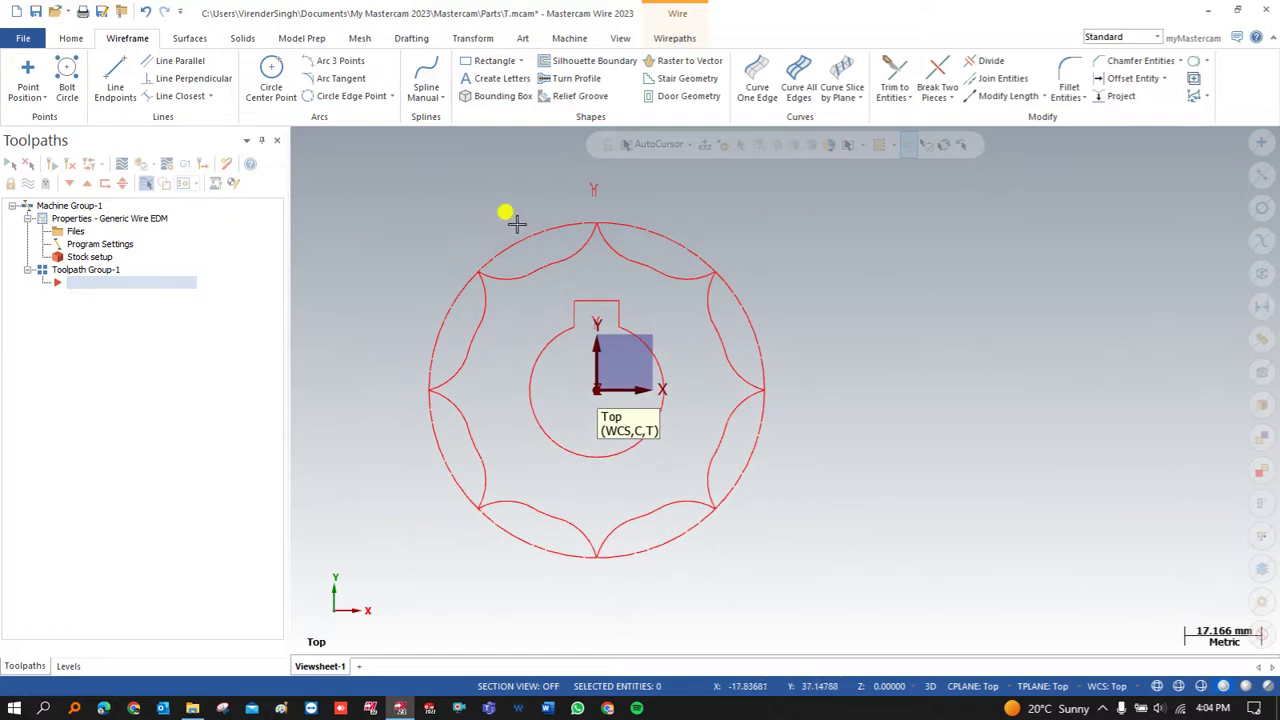
pyautogui.click(682, 40)
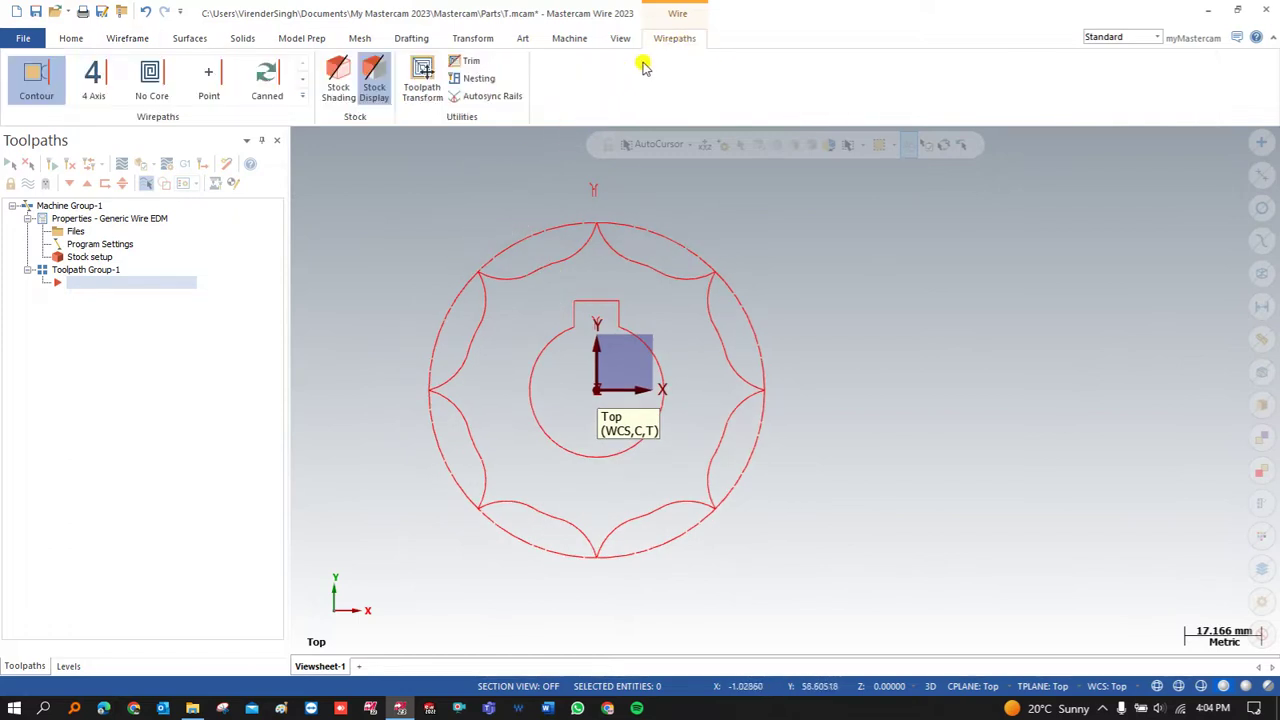